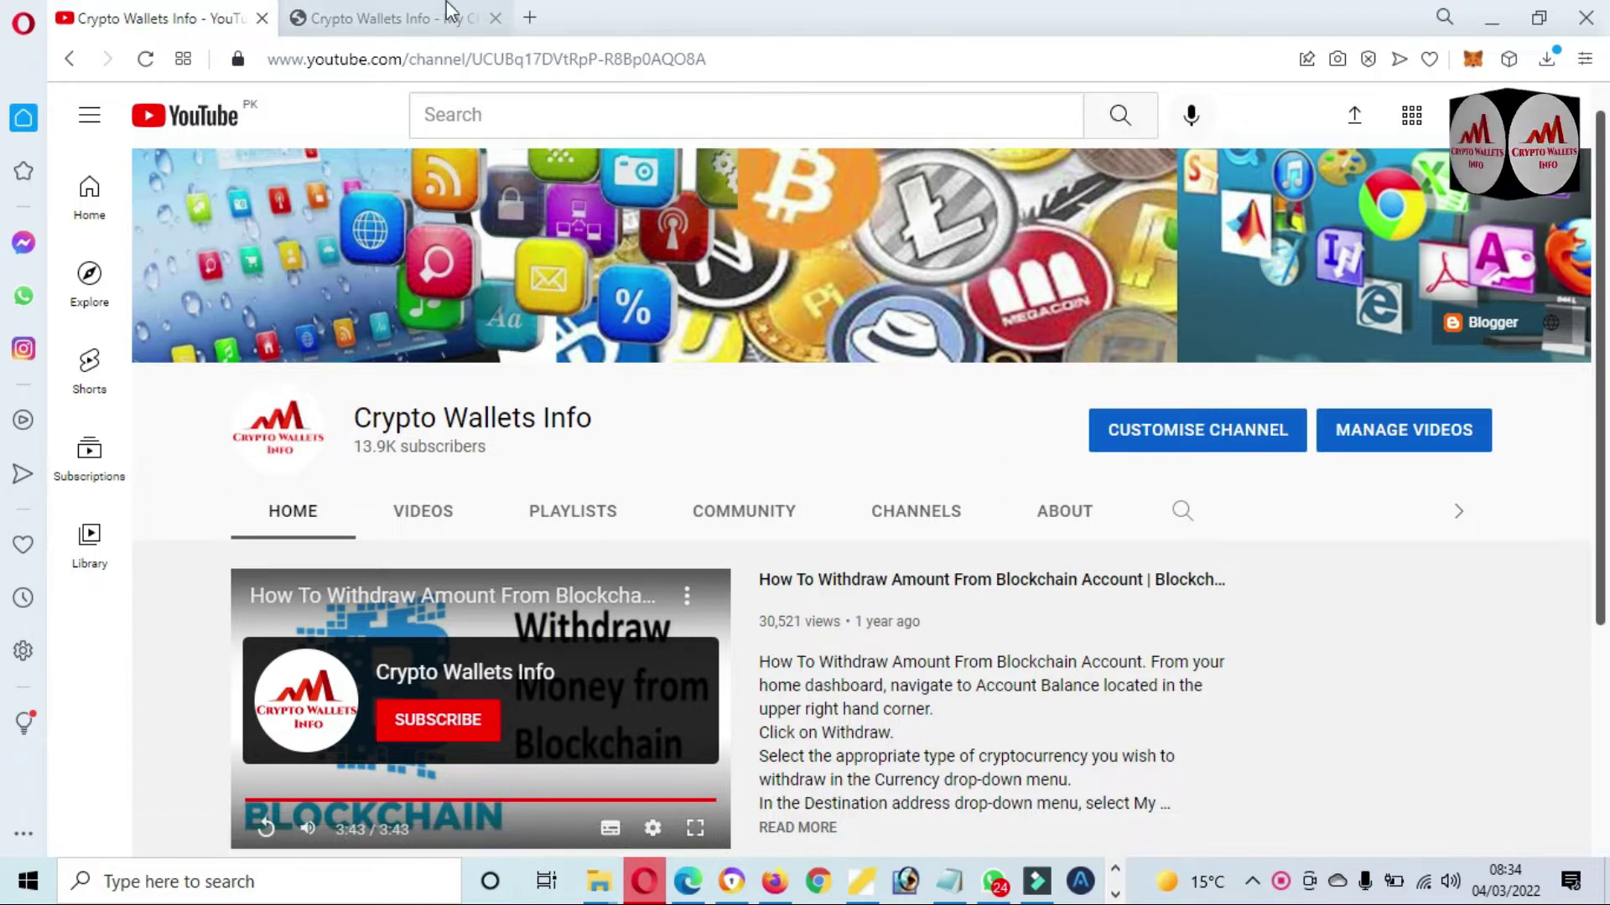
Open coinmarketcap.com in a fresh browser tab.
{"action": "left_click", "coordinate": [401, 12]}
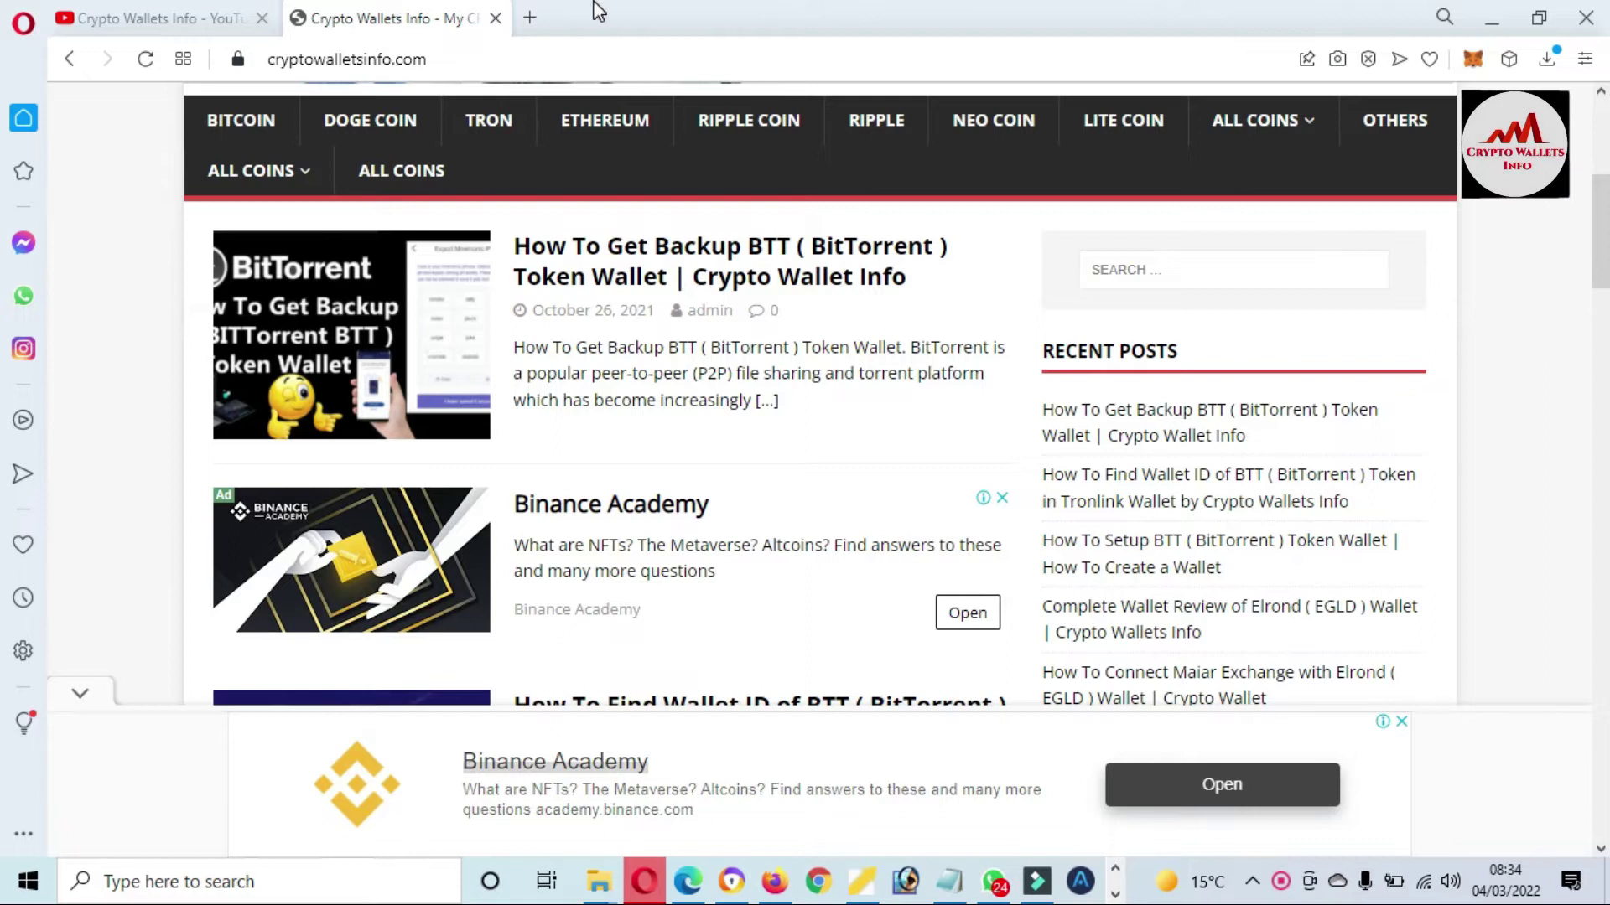
{"action": "left_click", "coordinate": [531, 20]}
{"action": "type", "text": "cr"}
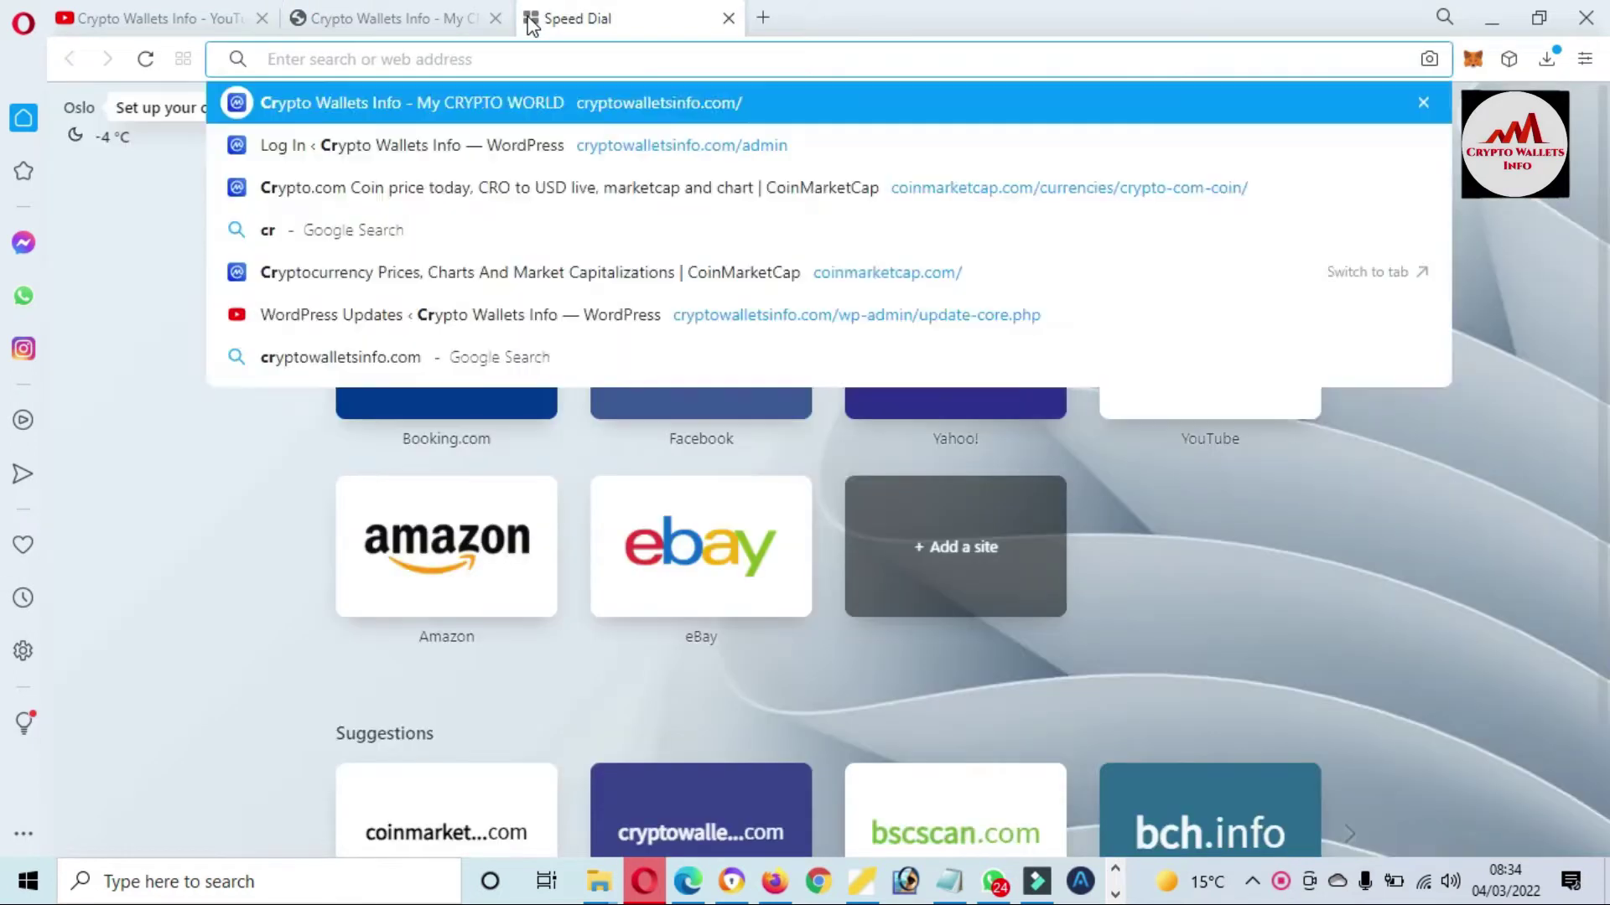
{"action": "key", "text": "BackSpace"}
{"action": "type", "text": "oinmarketcap.com"}
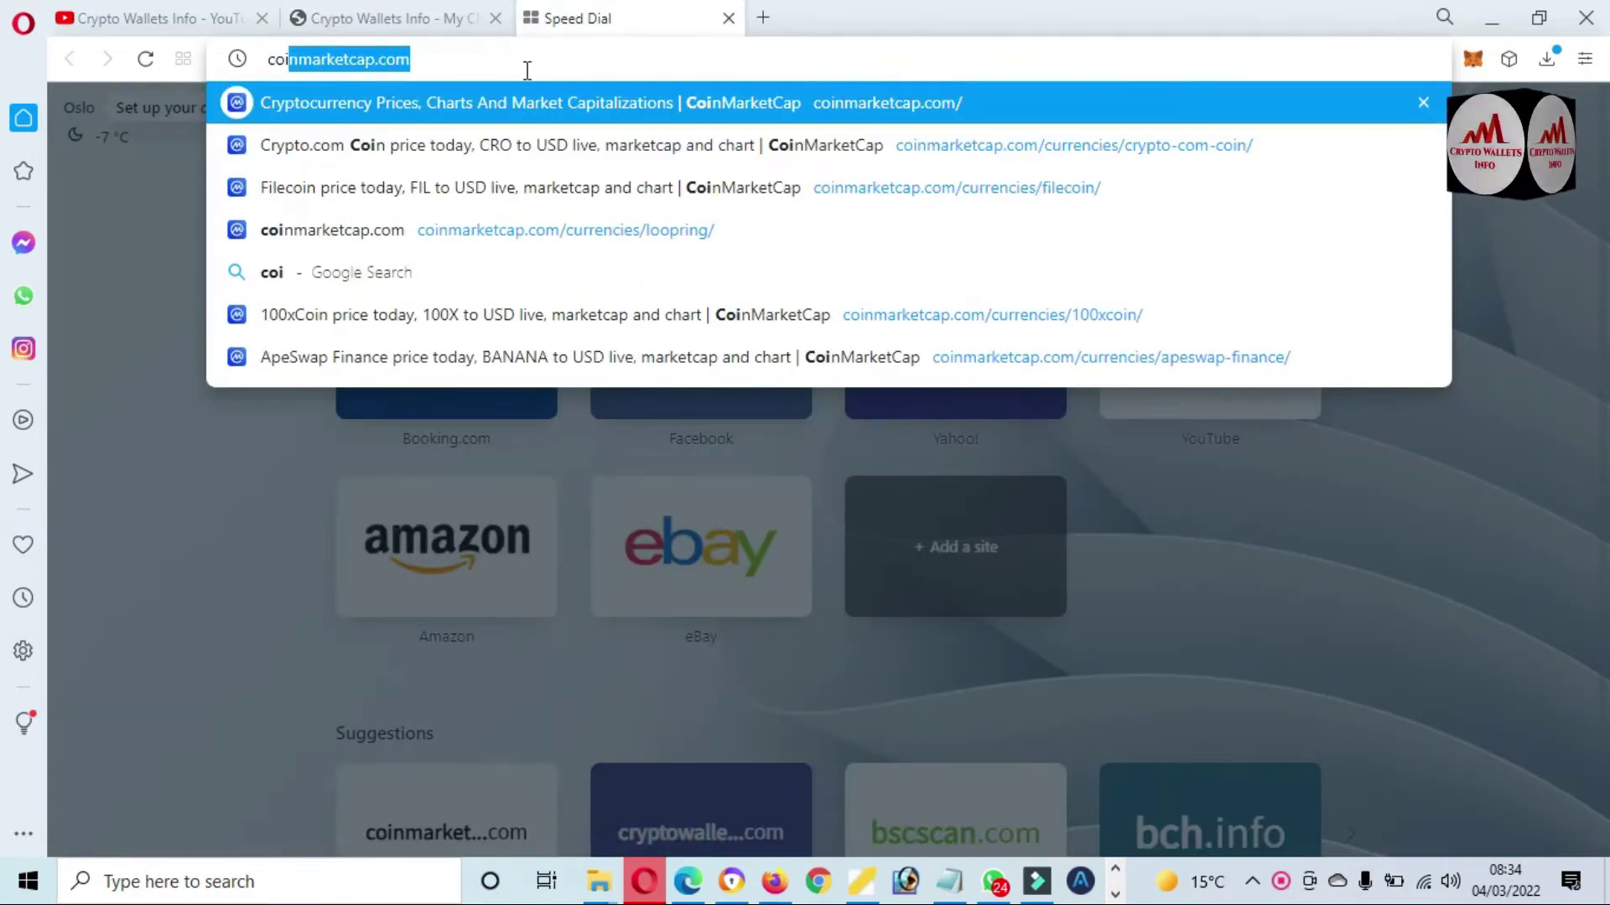
{"action": "key", "text": "Return"}
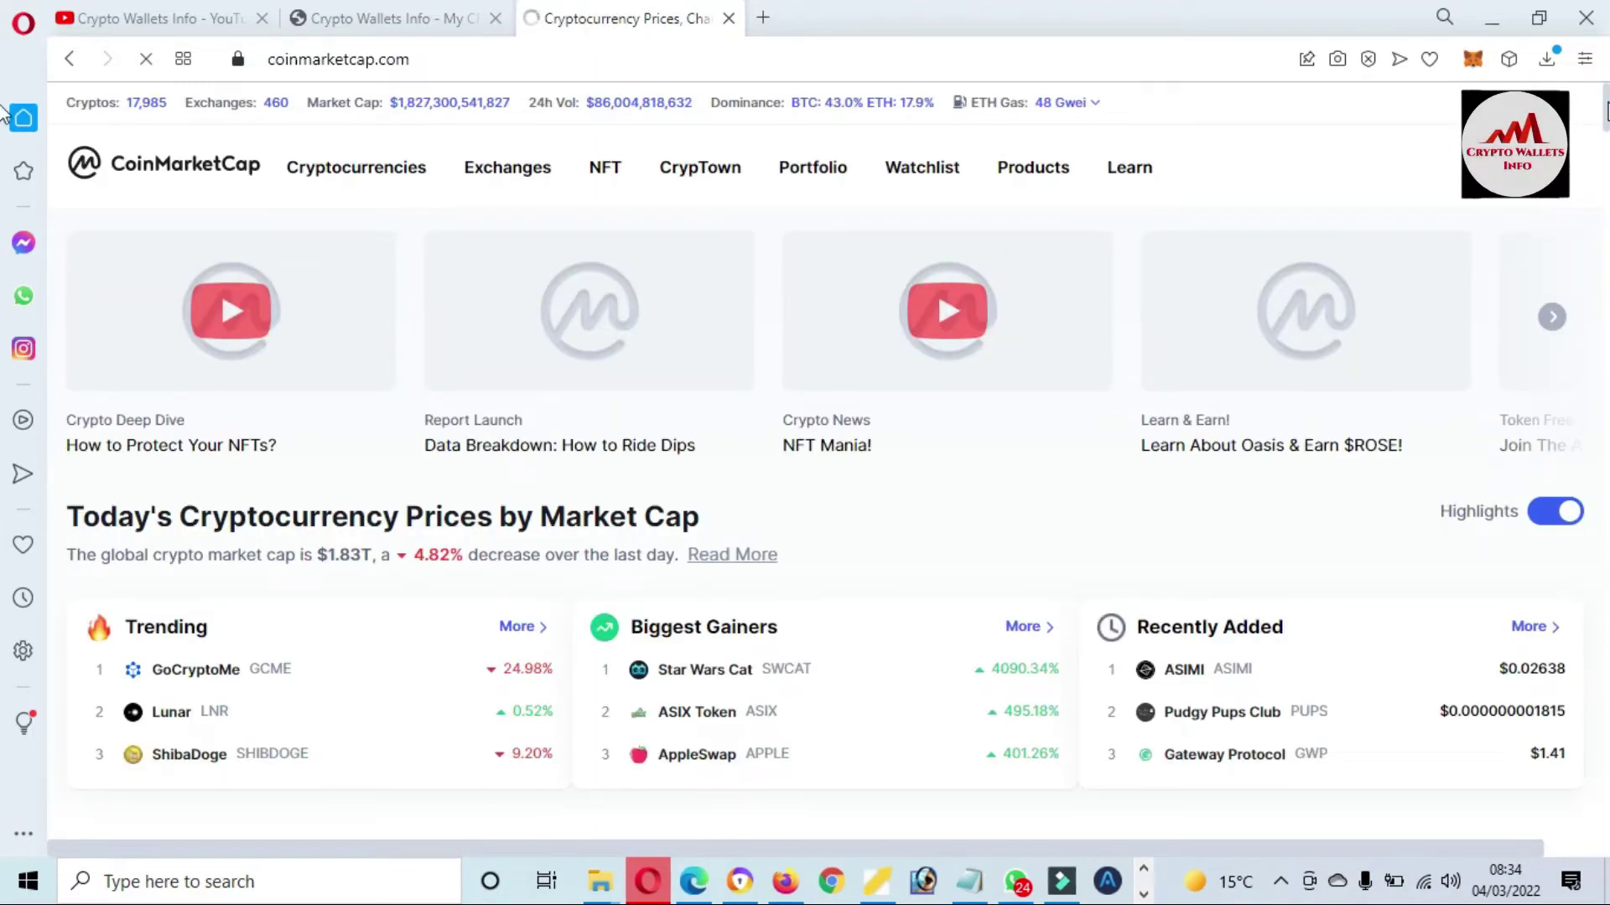
Scroll down through the cryptocurrency price table and back up toward the top.
{"action": "scroll", "coordinate": [4, 126], "scroll_direction": "down", "scroll_amount": 5}
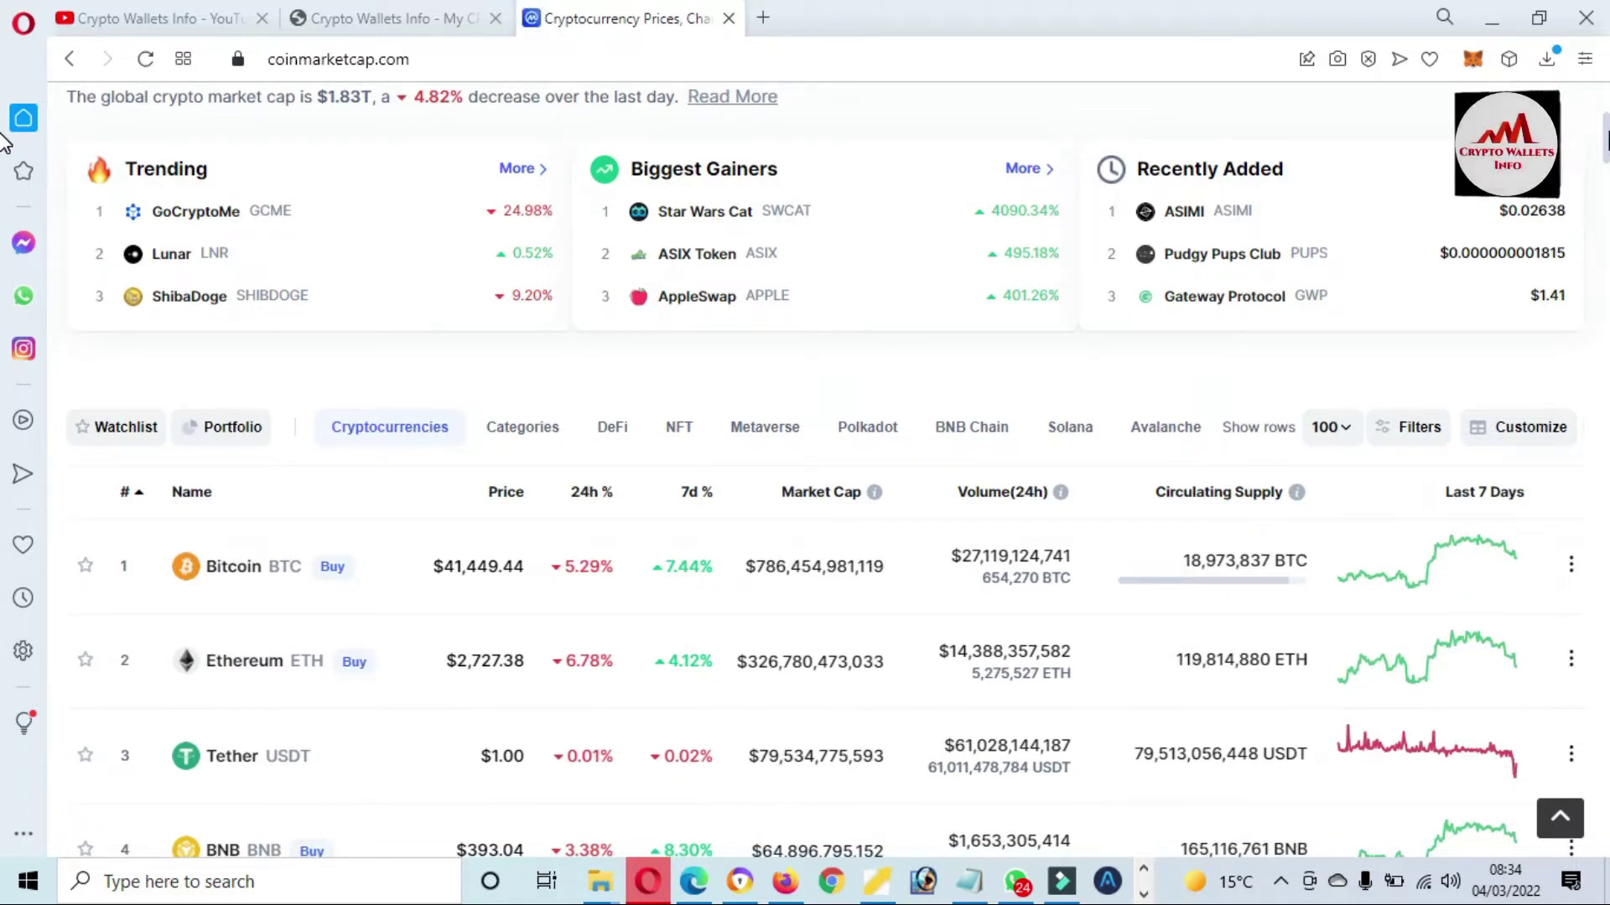
{"action": "scroll", "coordinate": [4, 138], "scroll_direction": "down", "scroll_amount": 1}
{"action": "scroll", "coordinate": [4, 151], "scroll_direction": "down", "scroll_amount": 5}
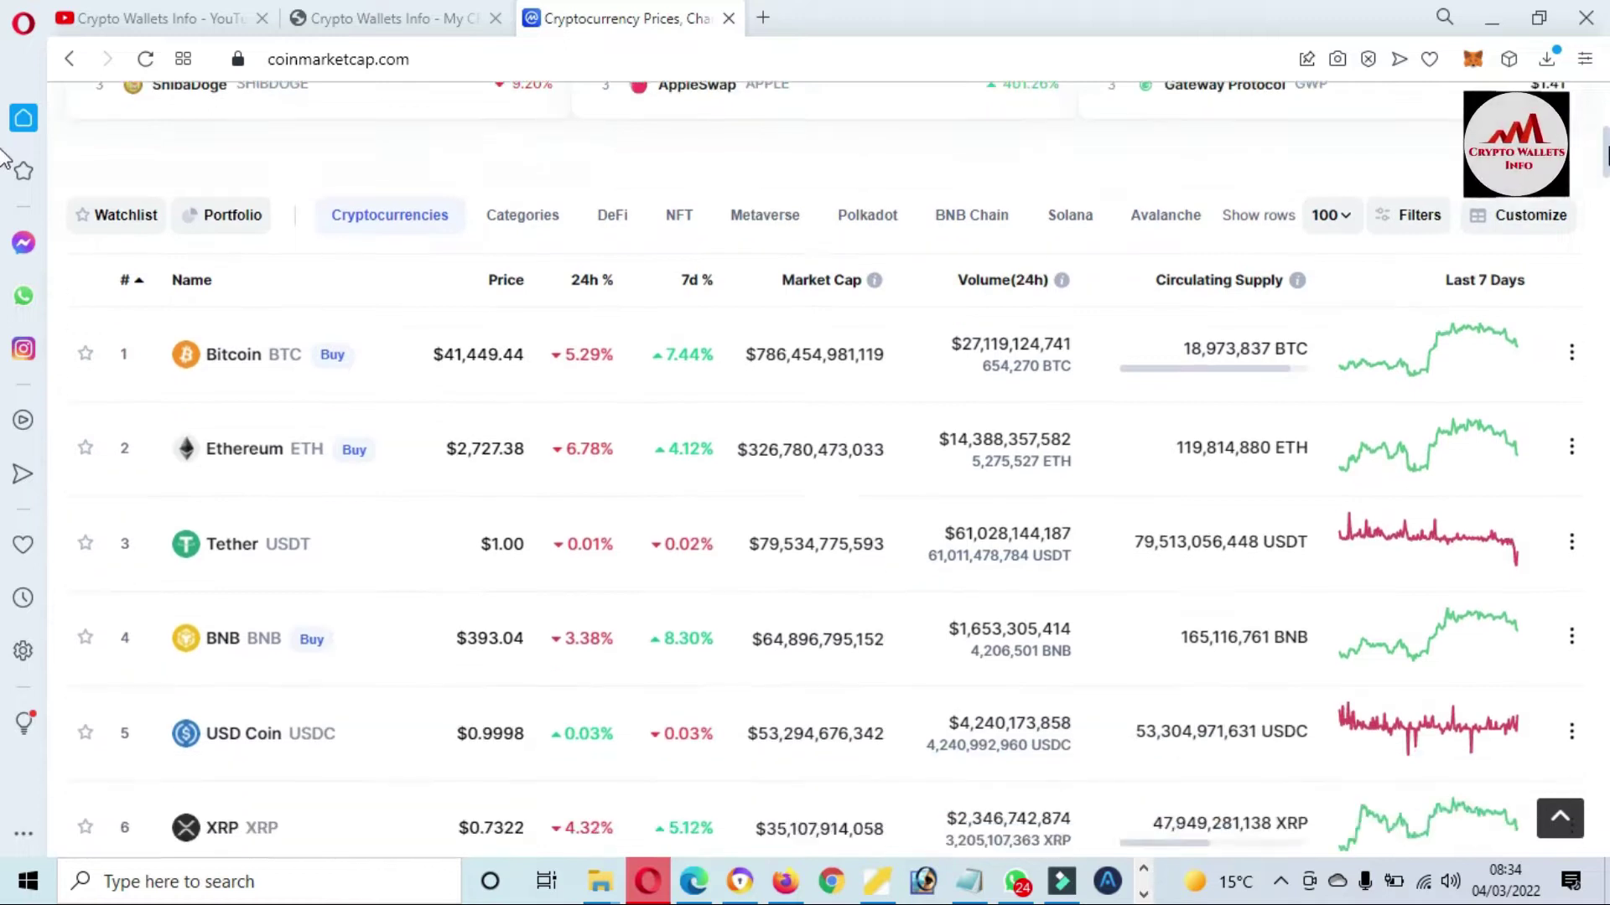
{"action": "scroll", "coordinate": [3, 222], "scroll_direction": "down", "scroll_amount": 16}
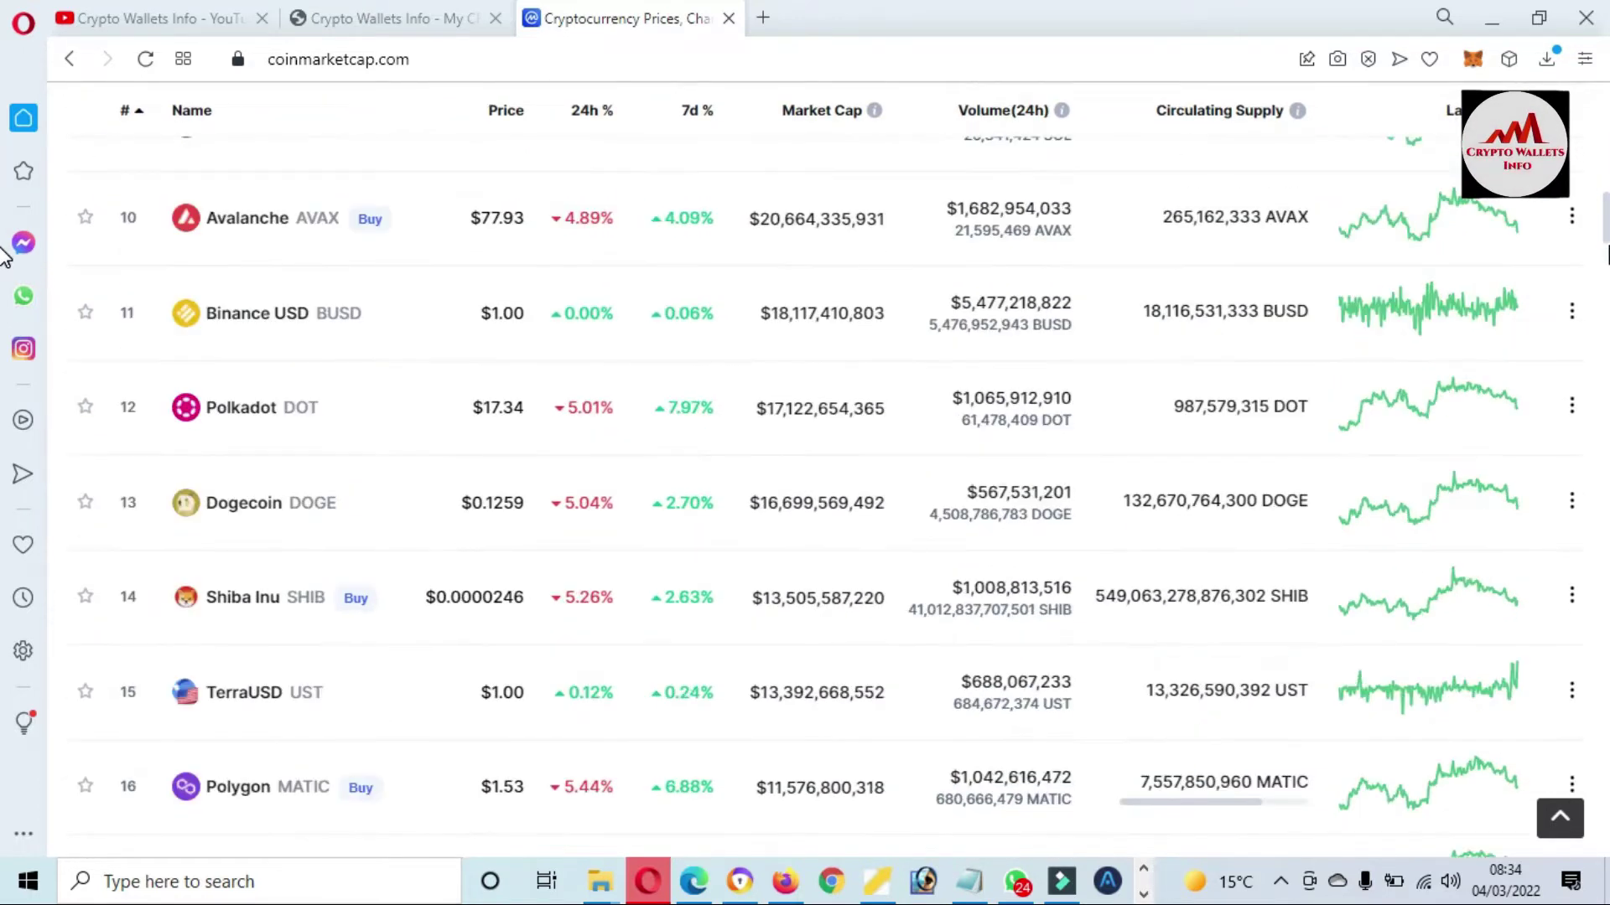
{"action": "scroll", "coordinate": [4, 323], "scroll_direction": "down", "scroll_amount": 6}
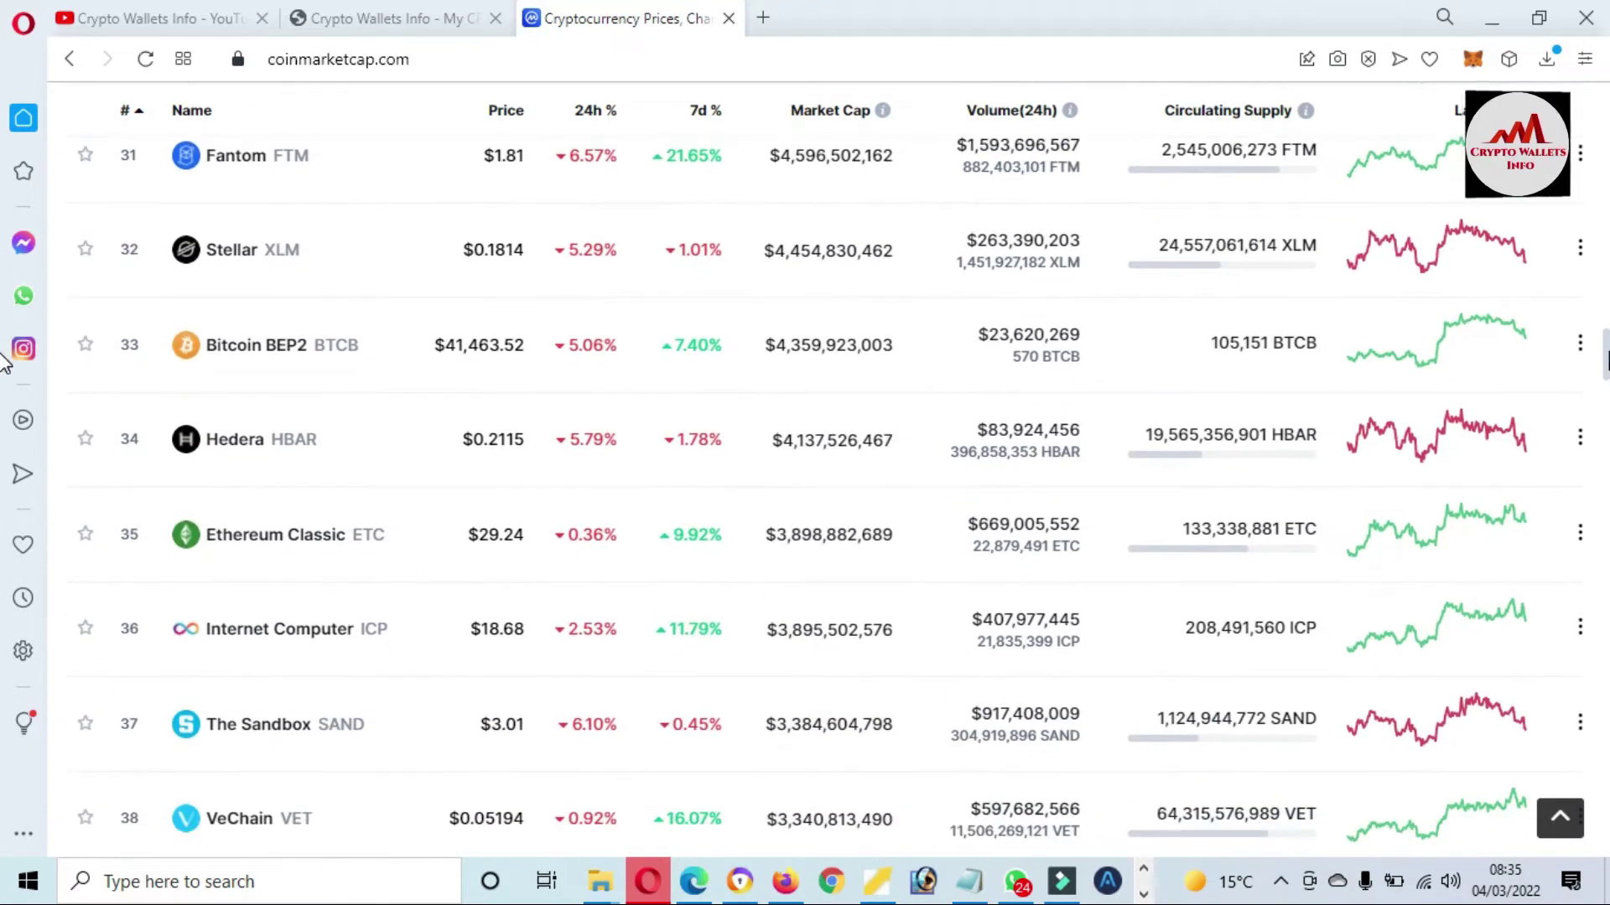
{"action": "scroll", "coordinate": [4, 361], "scroll_direction": "down", "scroll_amount": 6}
{"action": "scroll", "coordinate": [4, 252], "scroll_direction": "up", "scroll_amount": 20}
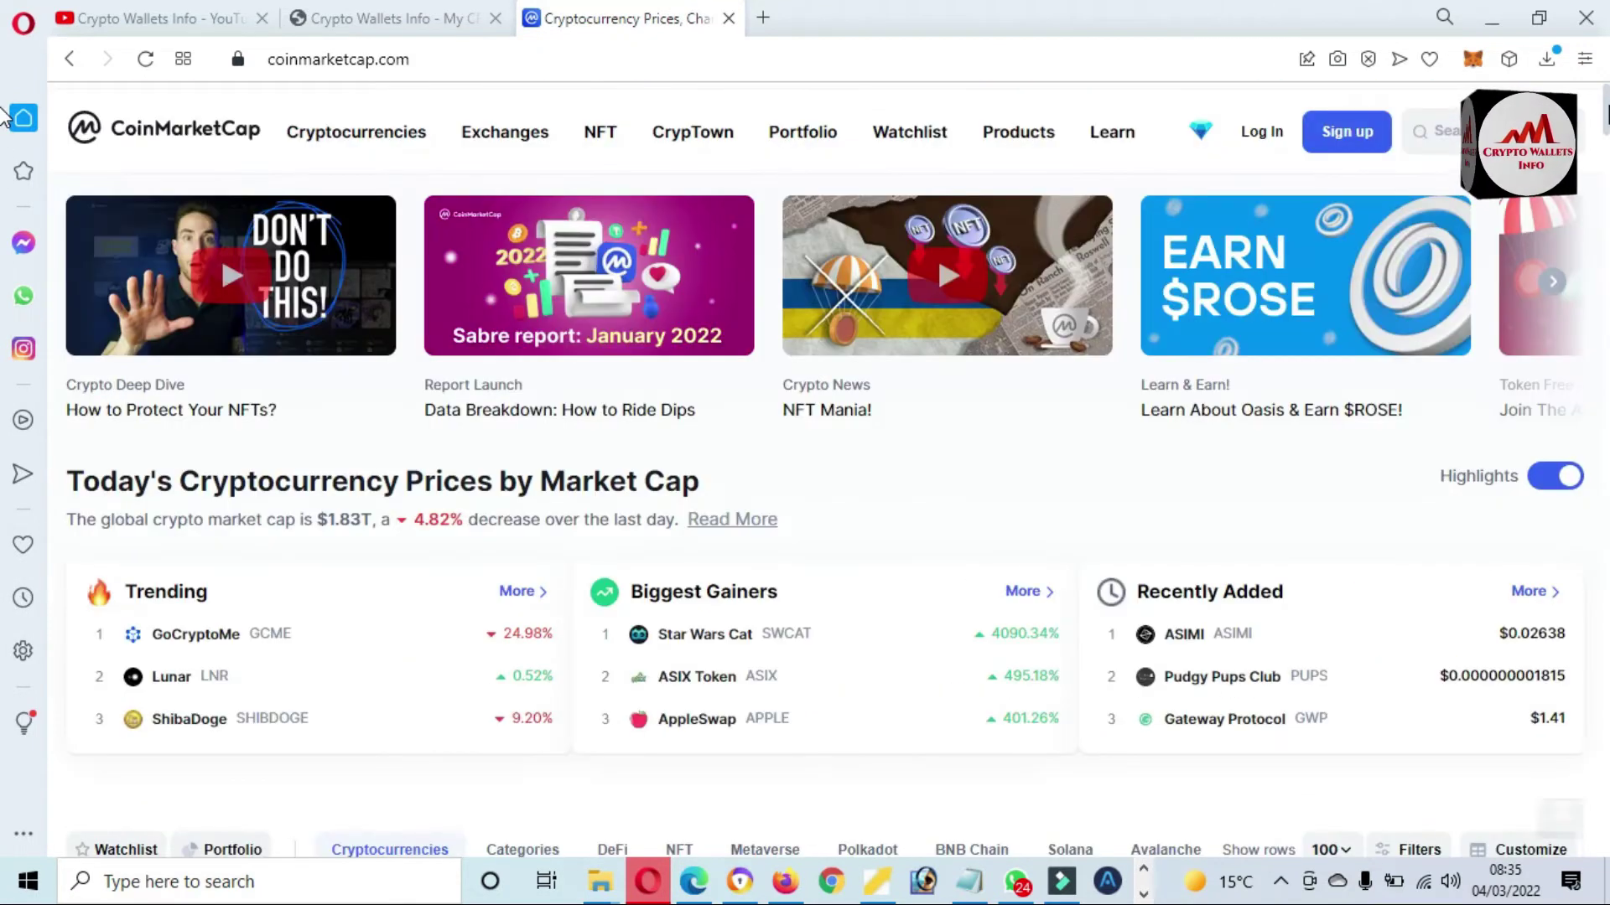
{"action": "scroll", "coordinate": [5, 116], "scroll_direction": "up", "scroll_amount": 1}
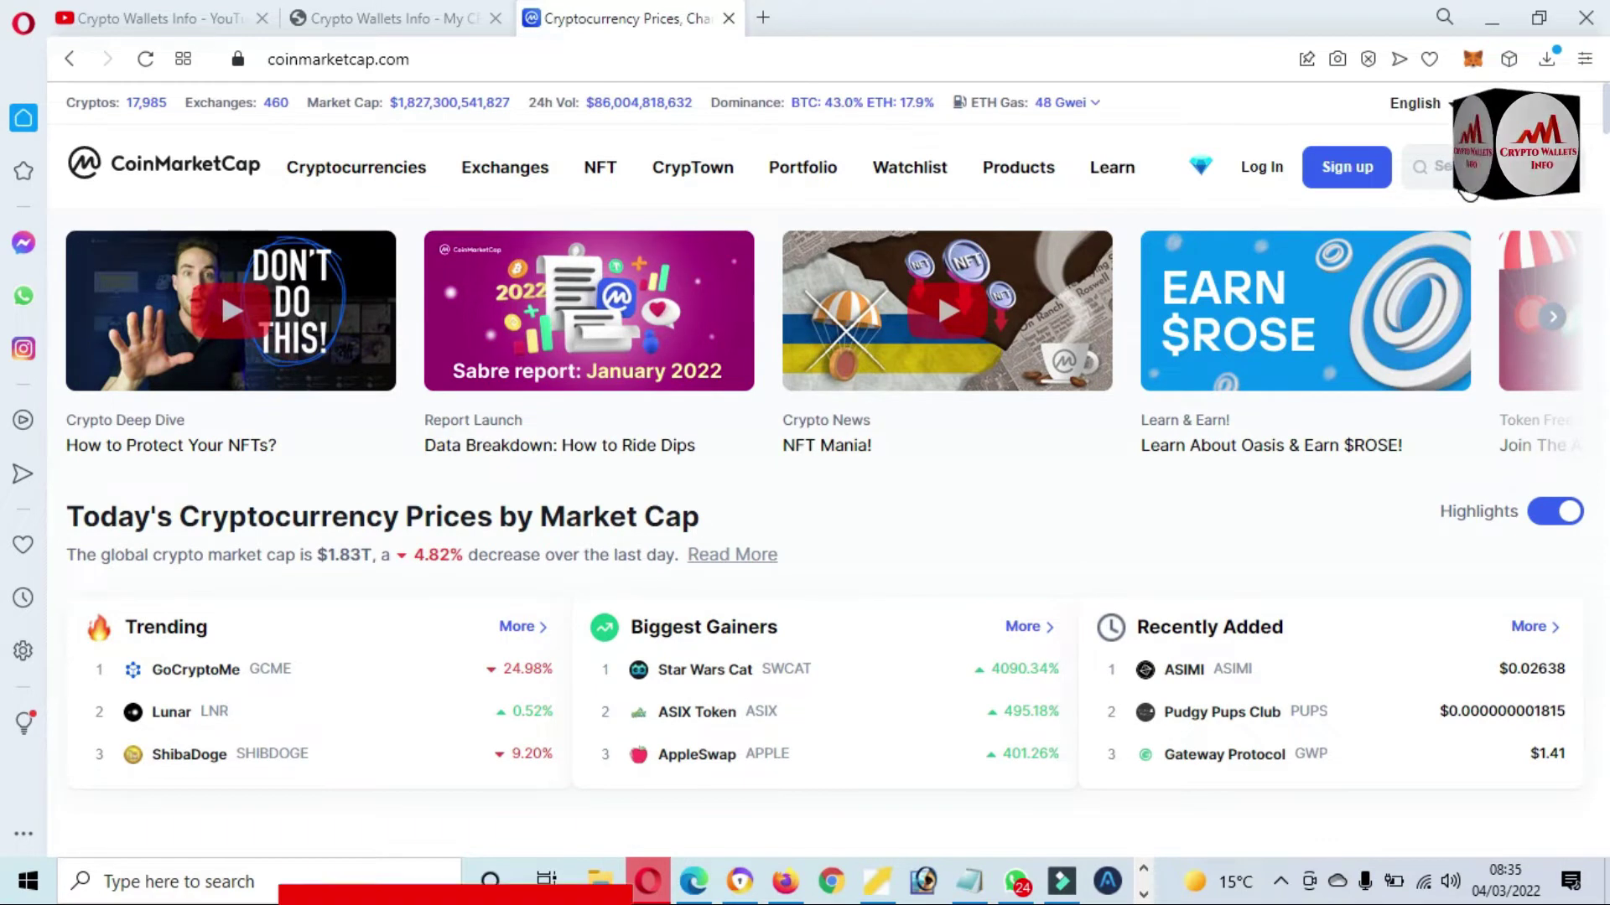
Search CoinMarketCap for 'thor' to list THORSwap, Thor and THORChain results.
{"action": "left_click", "coordinate": [1467, 189]}
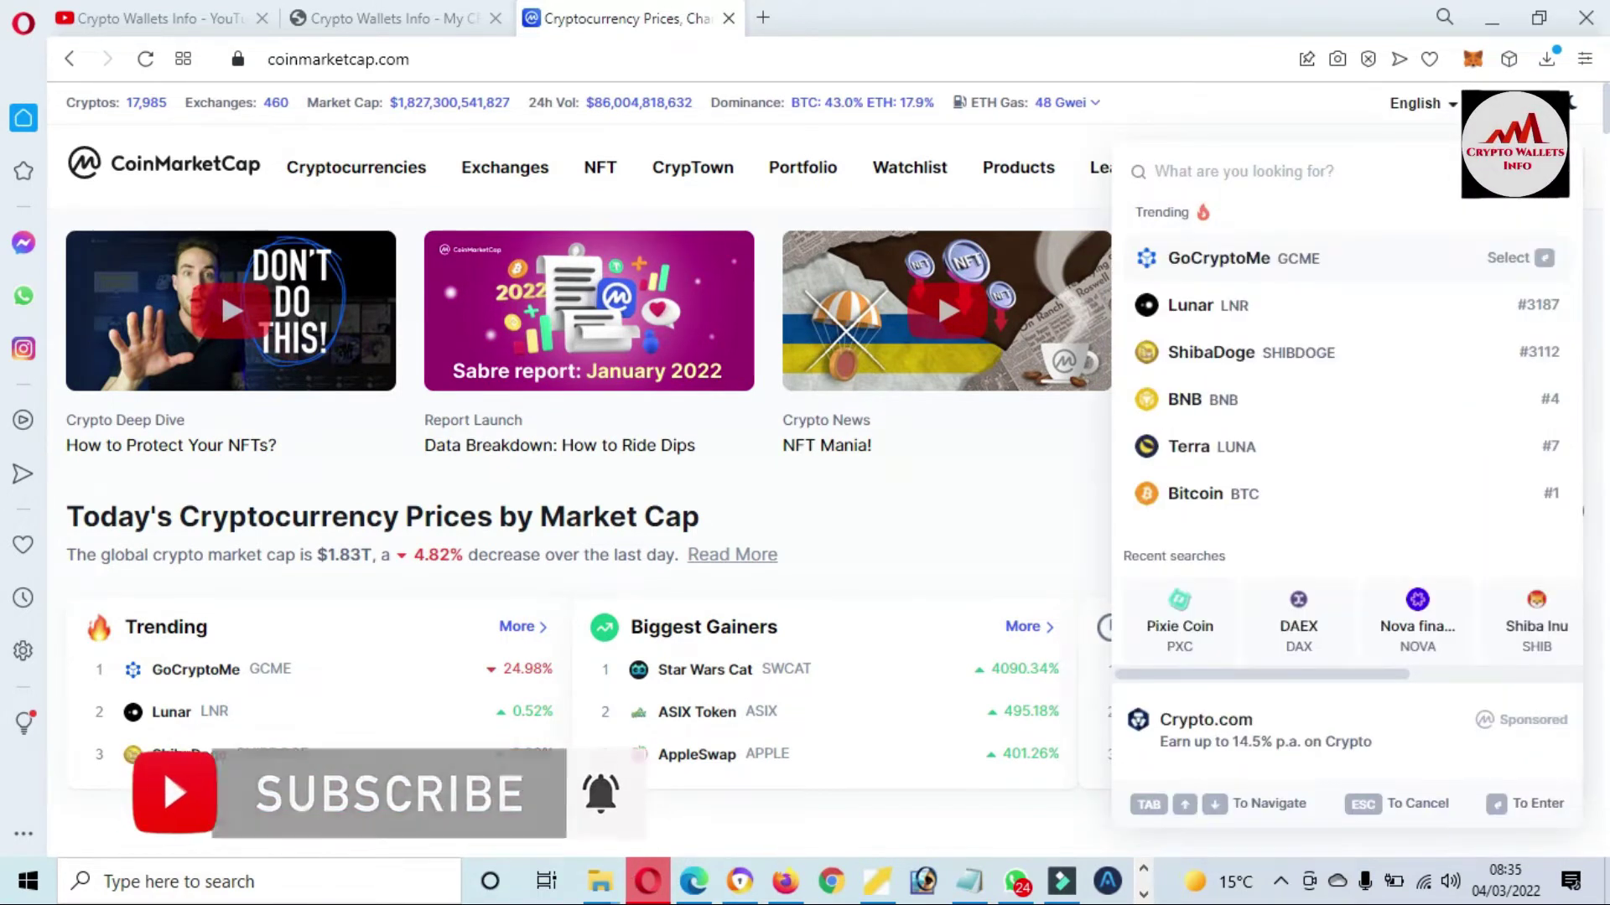
{"action": "type", "text": "tho"}
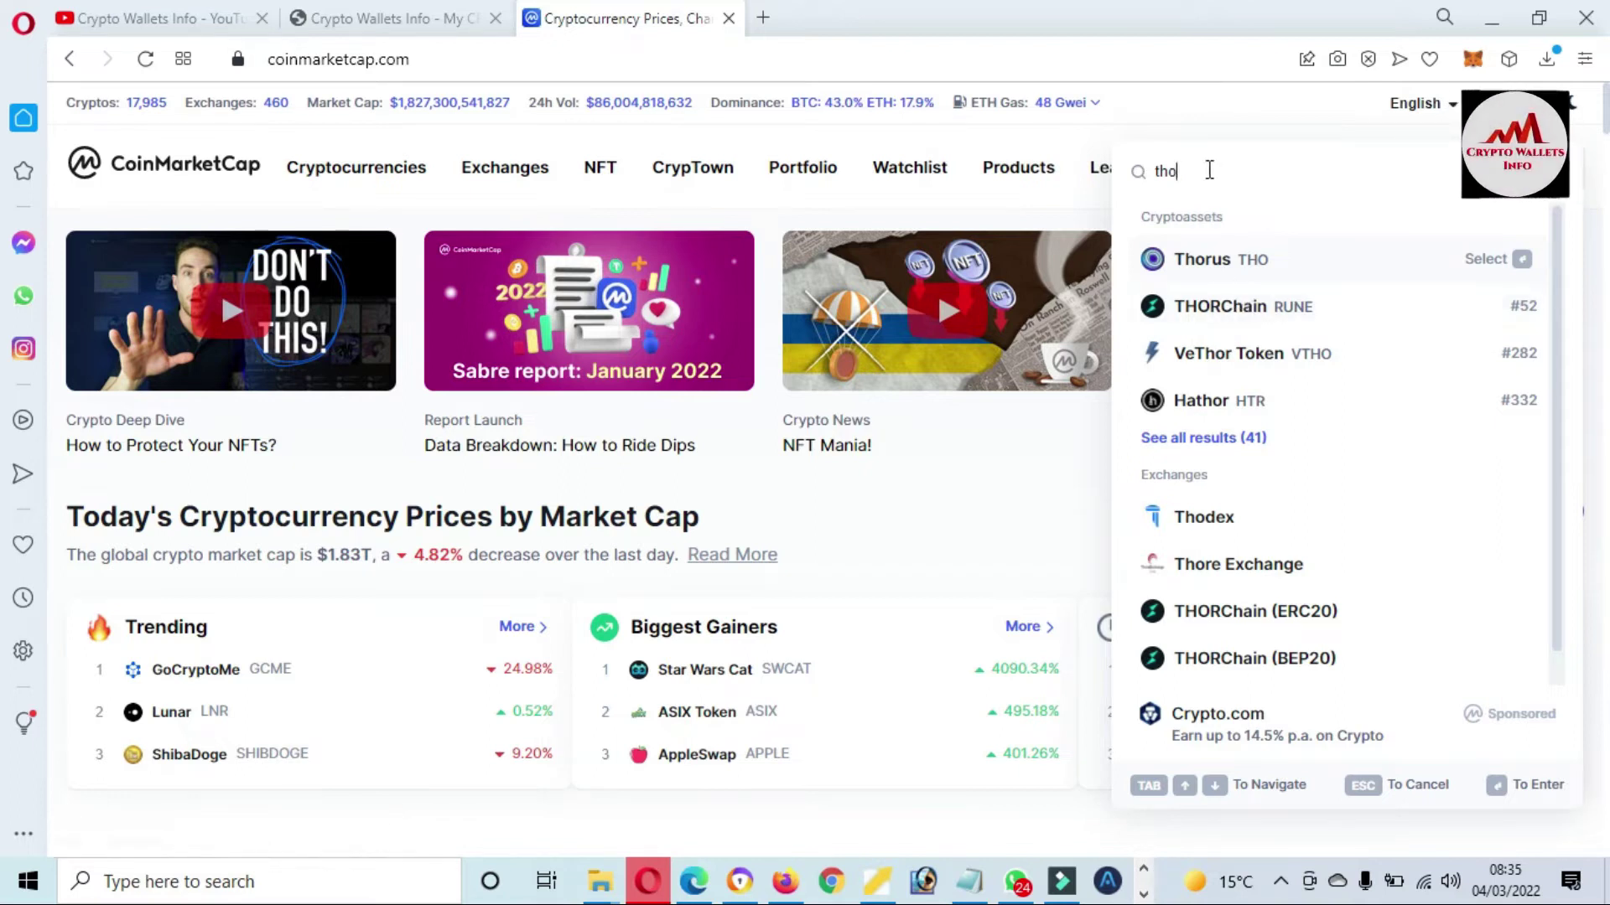
{"action": "type", "text": "r"}
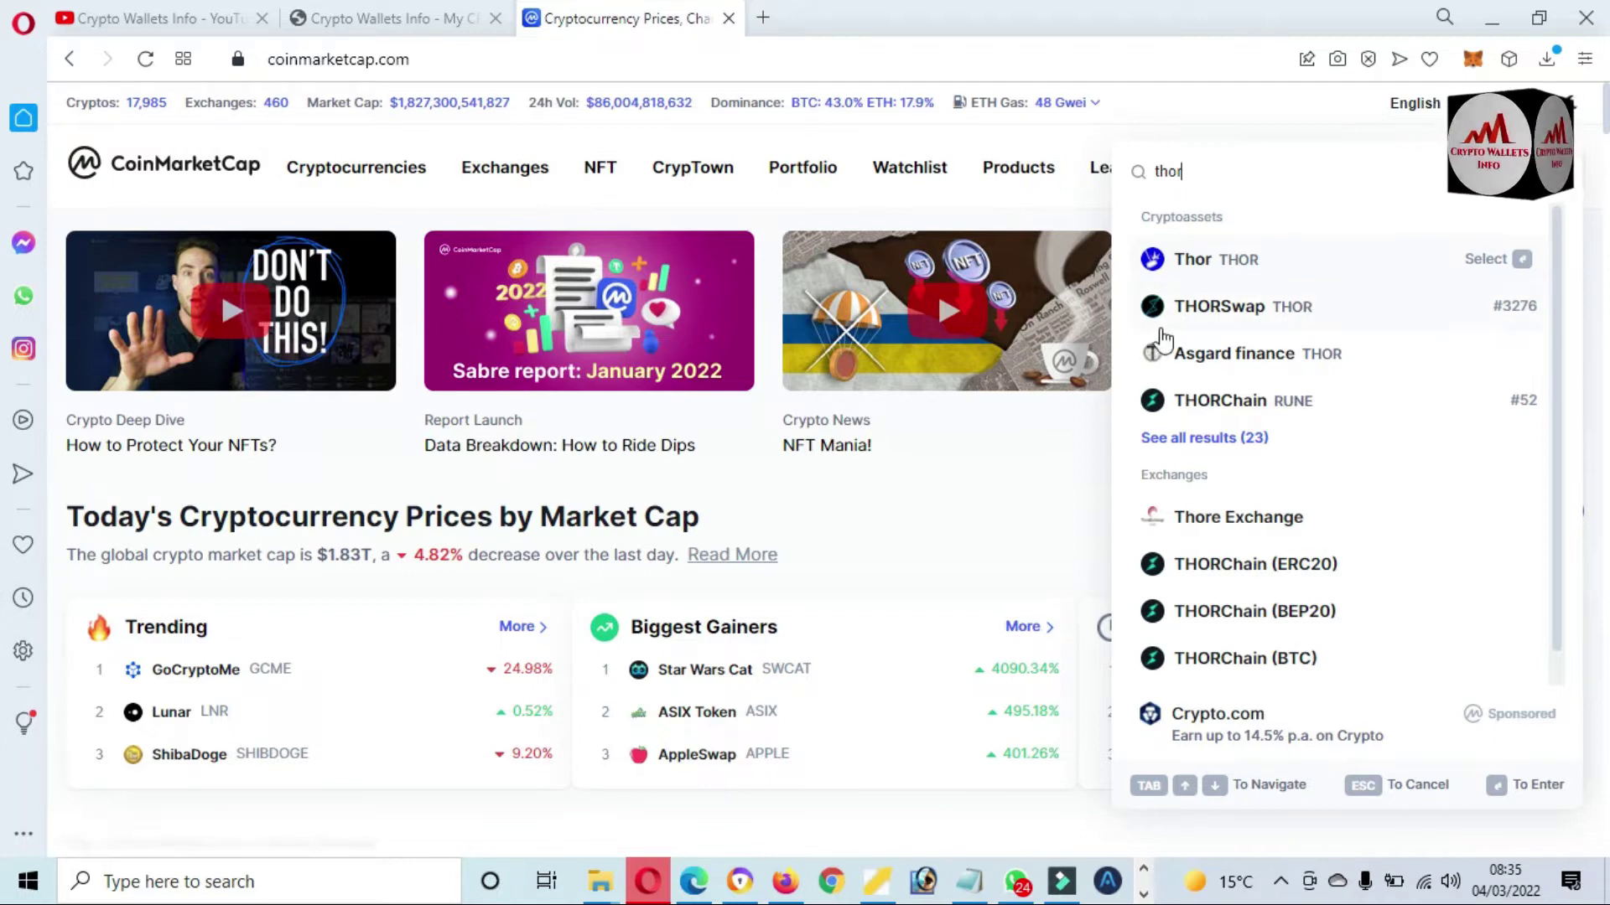
Open the THORSwap (THOR) coin page and set its price chart to the ALL range.
{"action": "left_click", "coordinate": [1216, 312]}
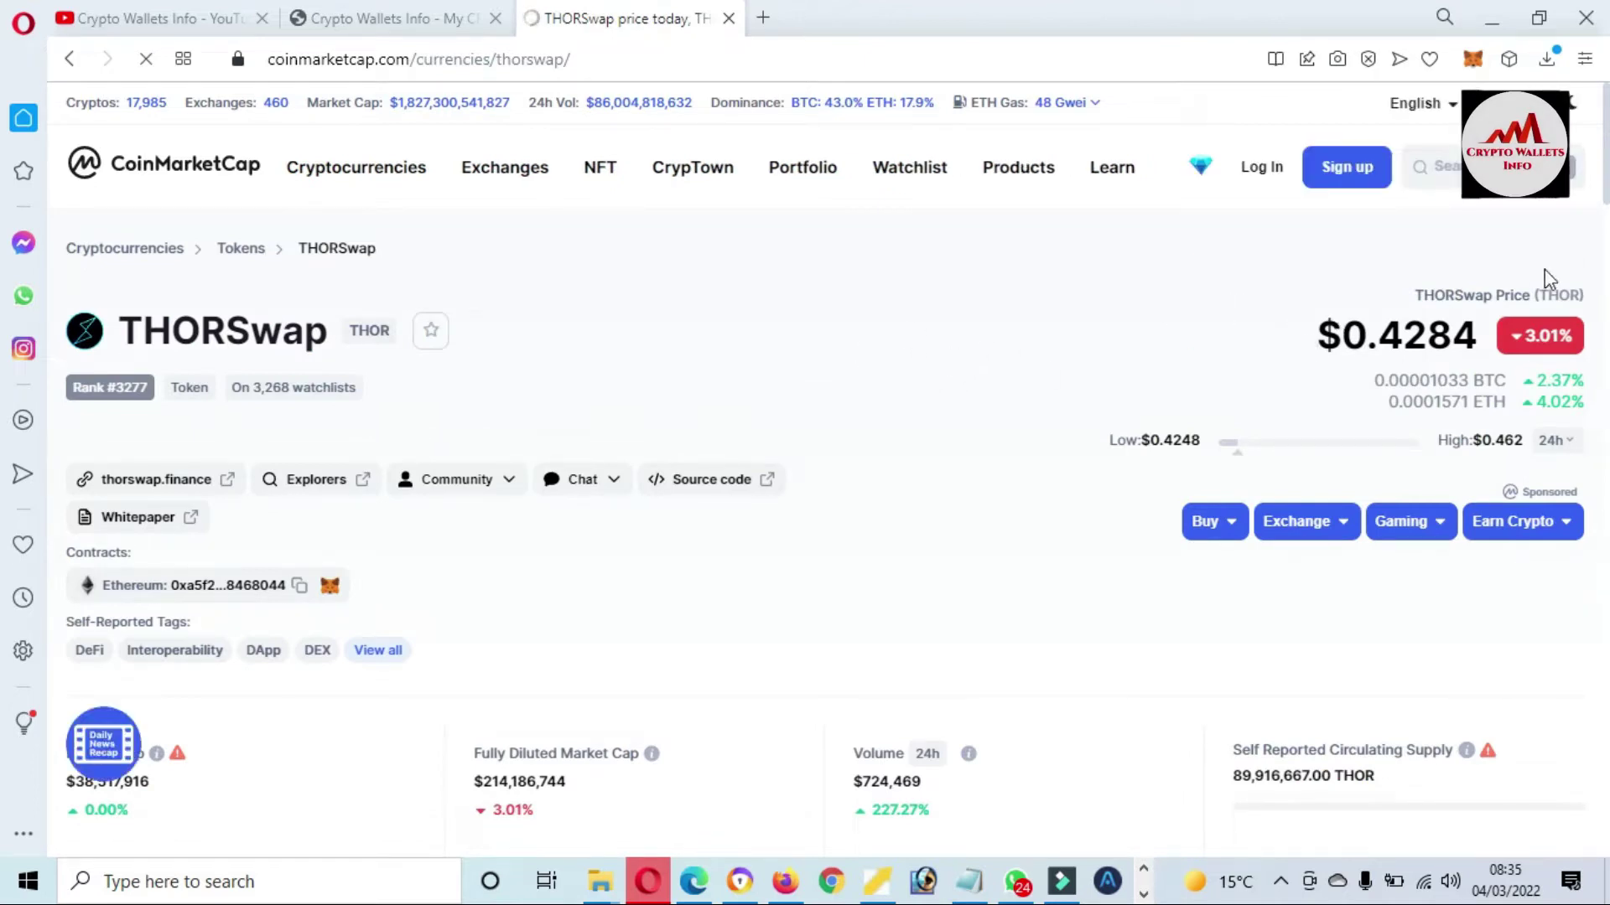
{"action": "scroll", "coordinate": [621, 373], "scroll_direction": "down", "scroll_amount": 3}
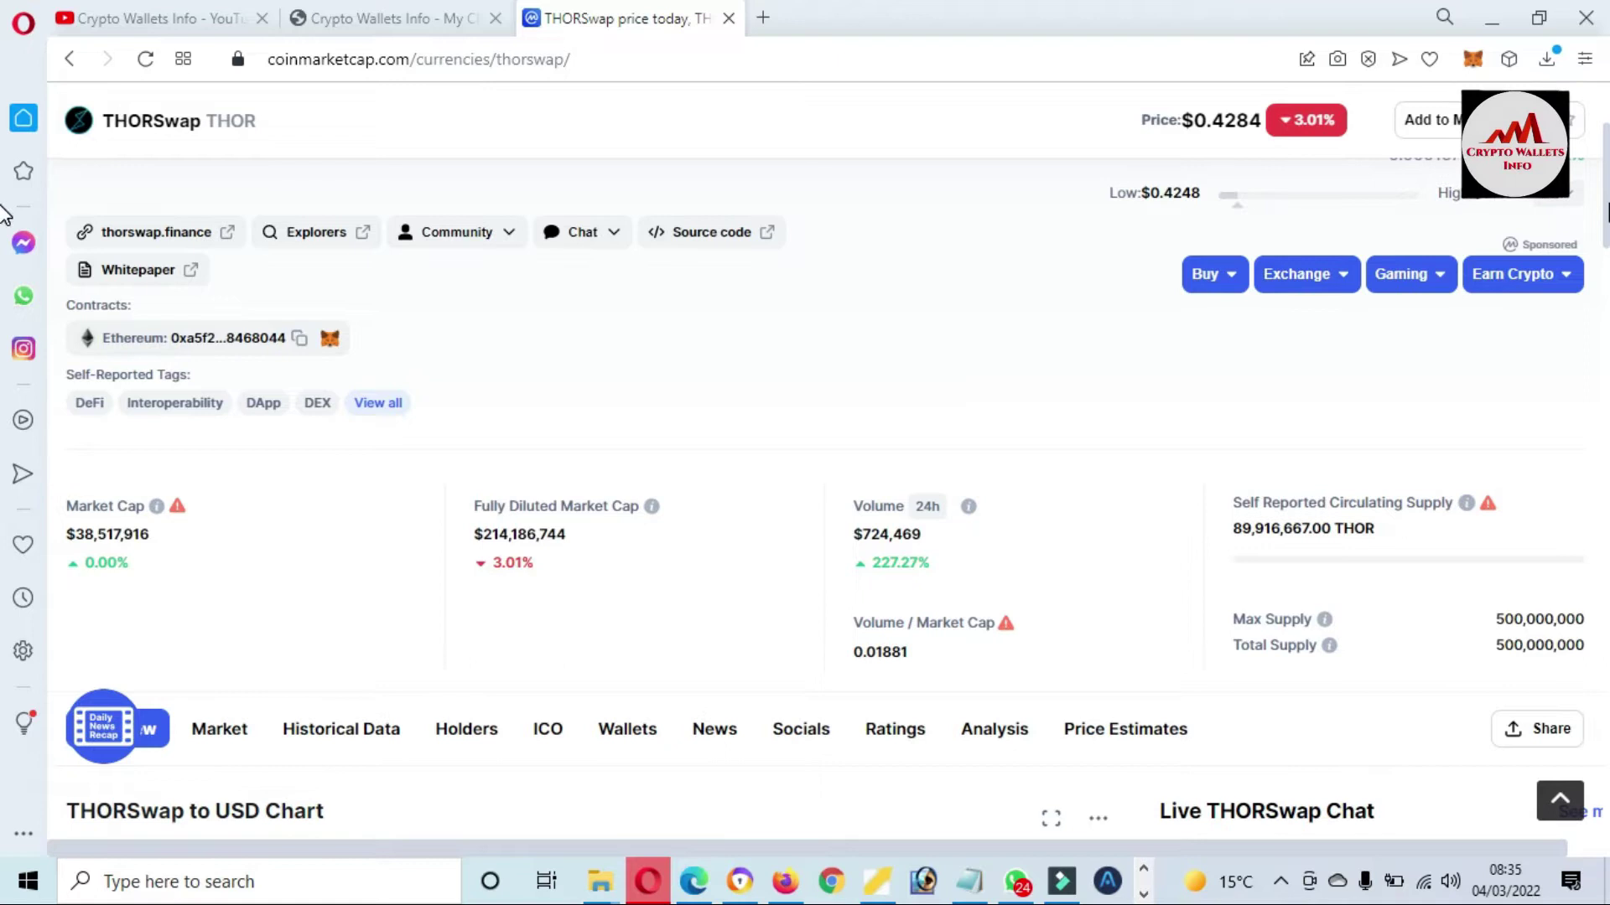
{"action": "scroll", "coordinate": [1501, 310], "scroll_direction": "down", "scroll_amount": 7}
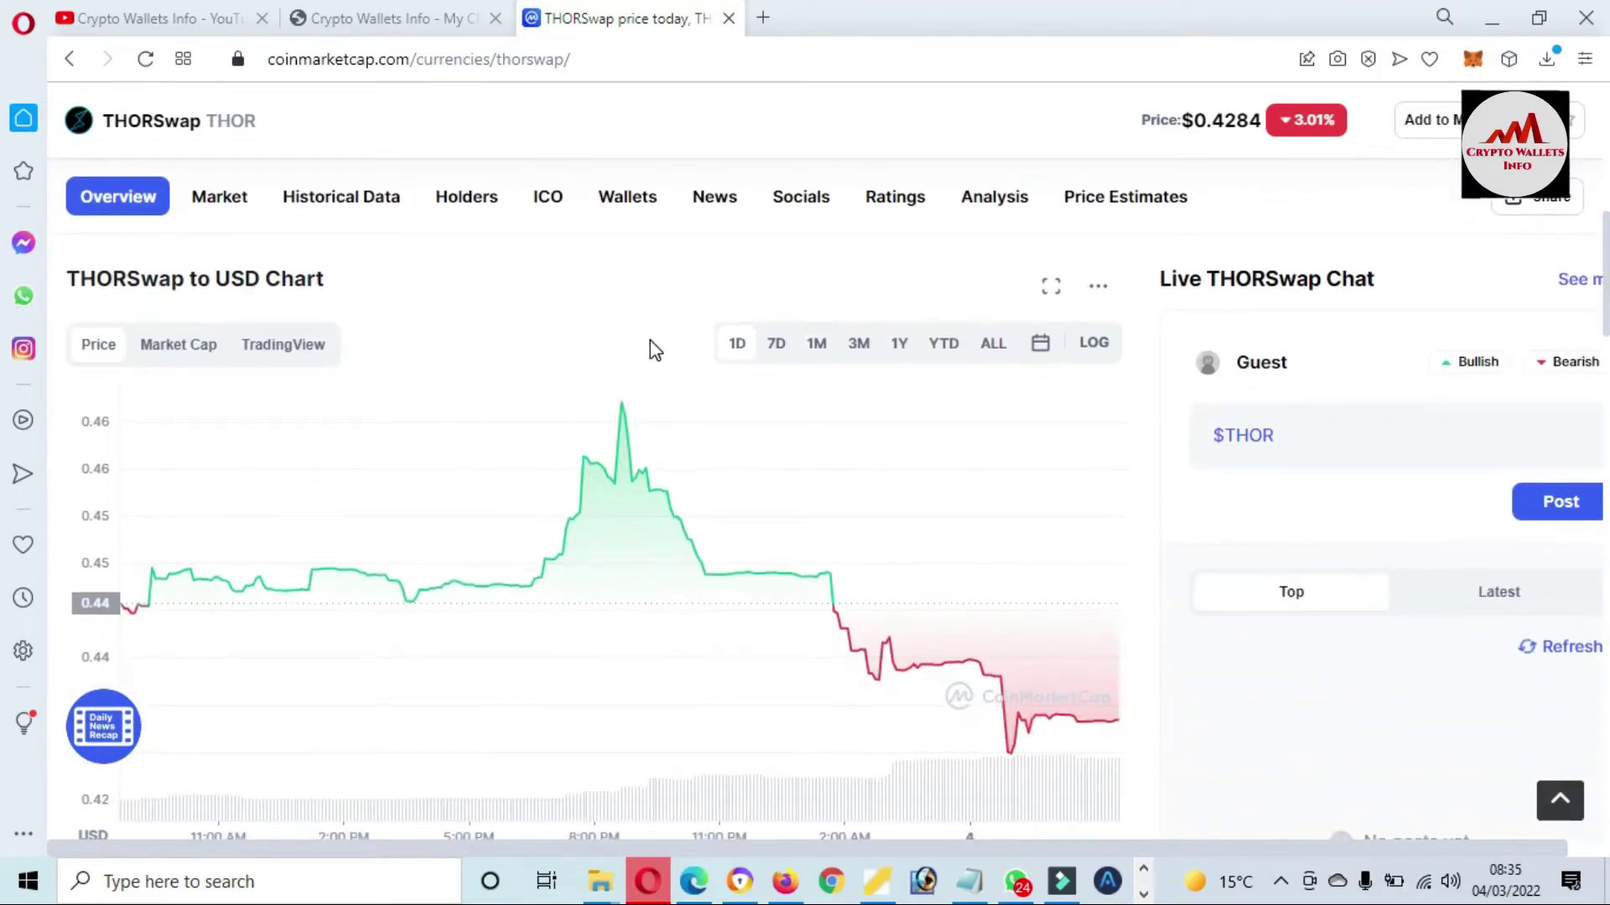
{"action": "left_click", "coordinate": [1004, 347]}
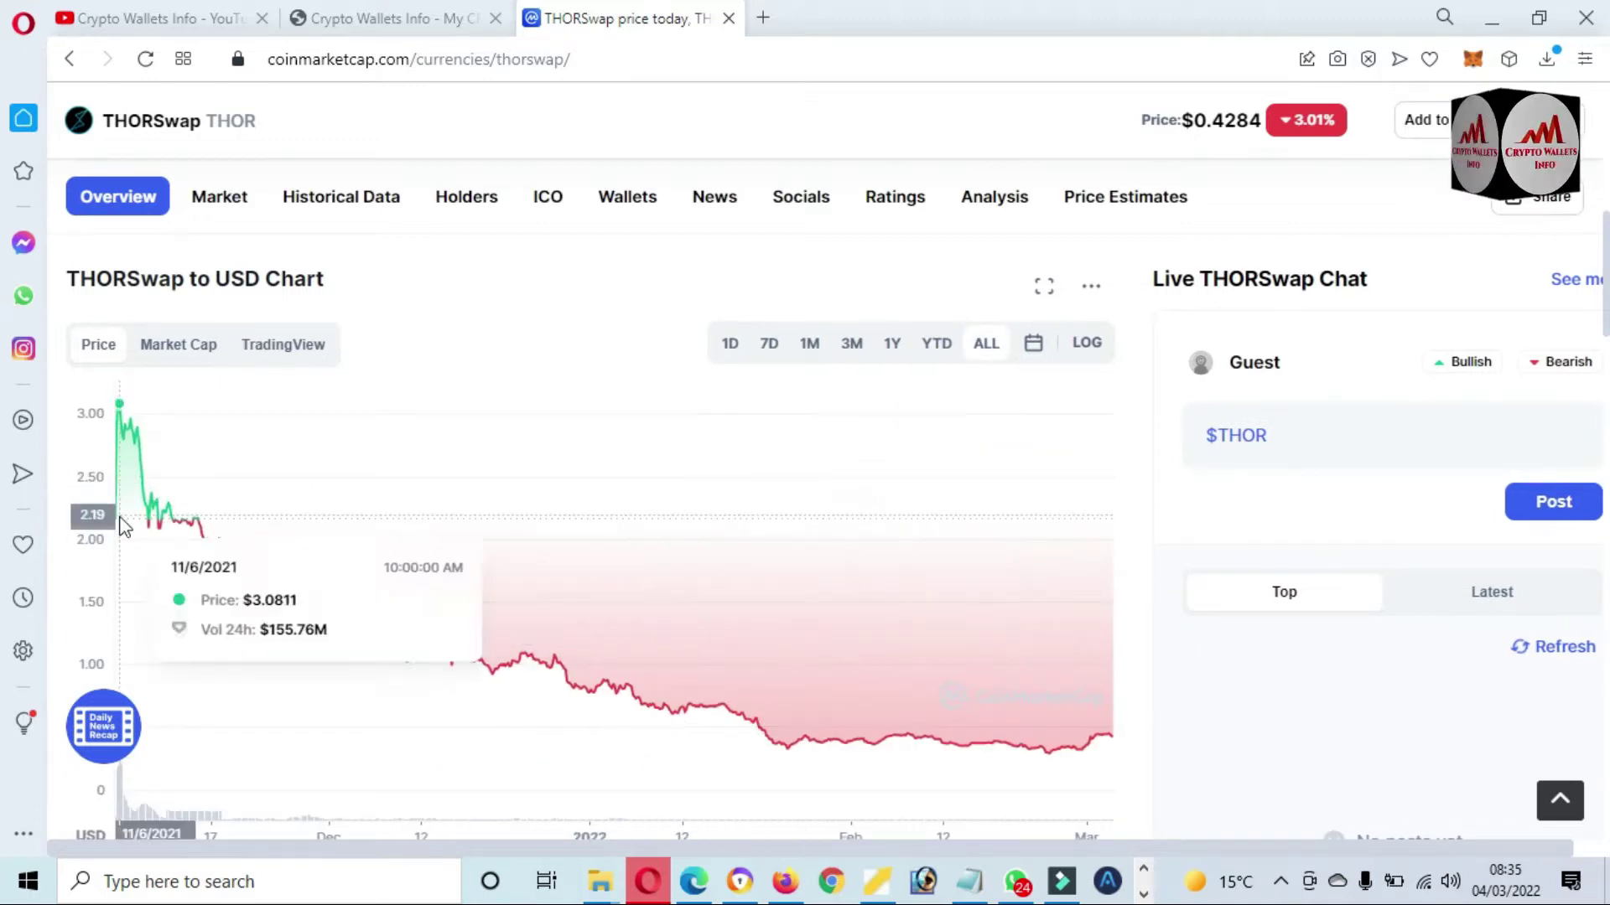
{"action": "mouse_move", "coordinate": [112, 539]}
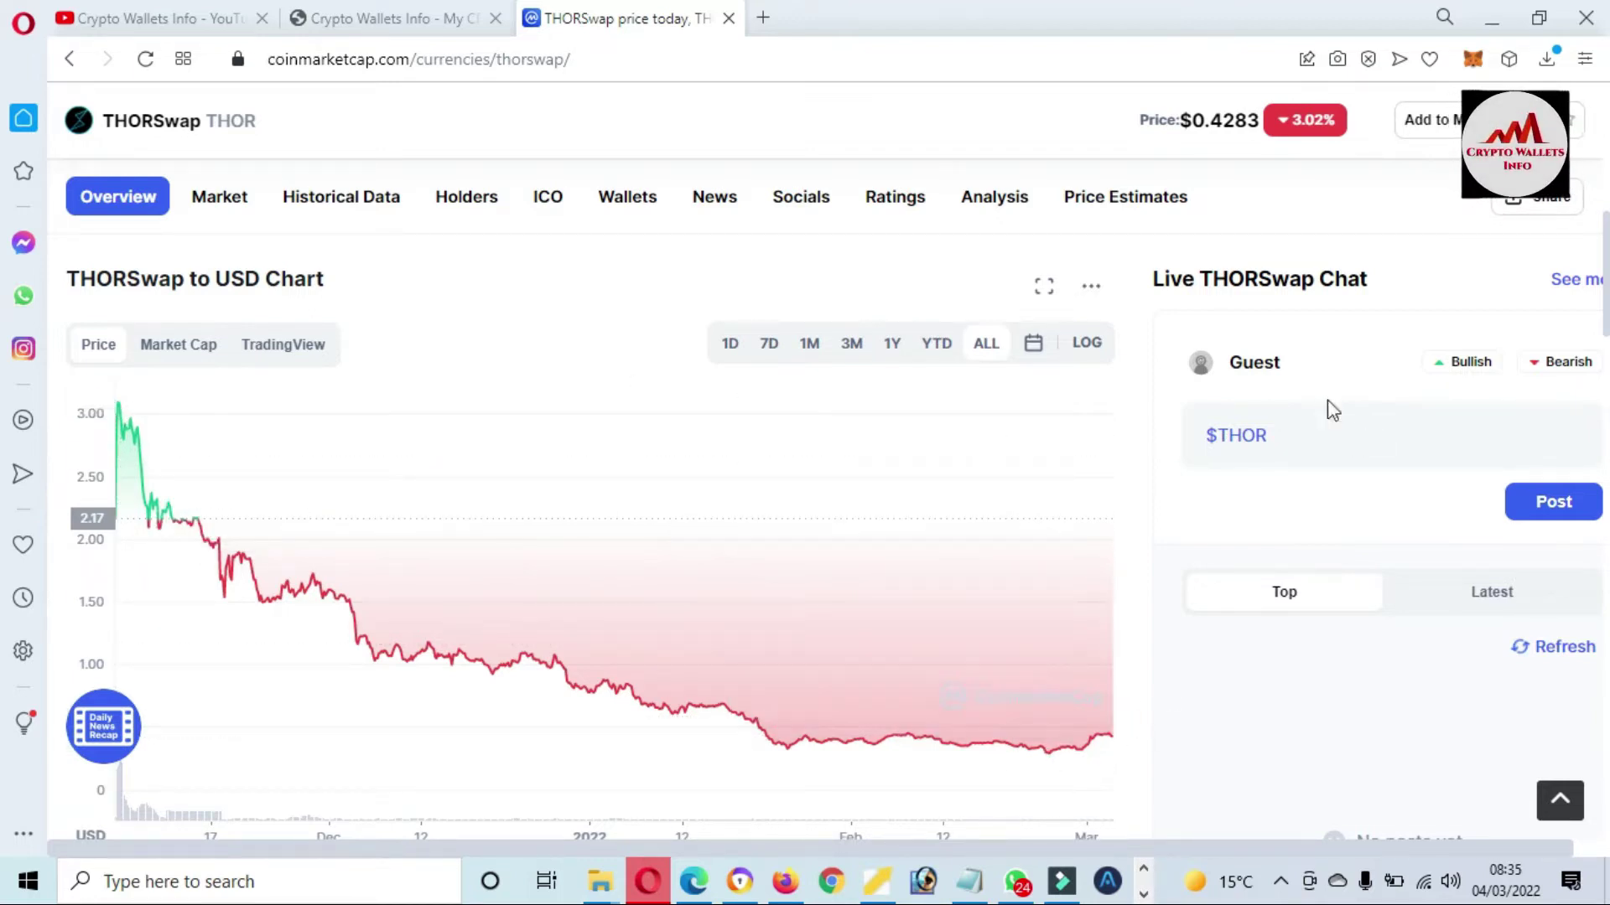
Expand THORSwap's price statistics and description with Show more, review them, and return to the top.
{"action": "scroll", "coordinate": [7, 469], "scroll_direction": "down", "scroll_amount": 10}
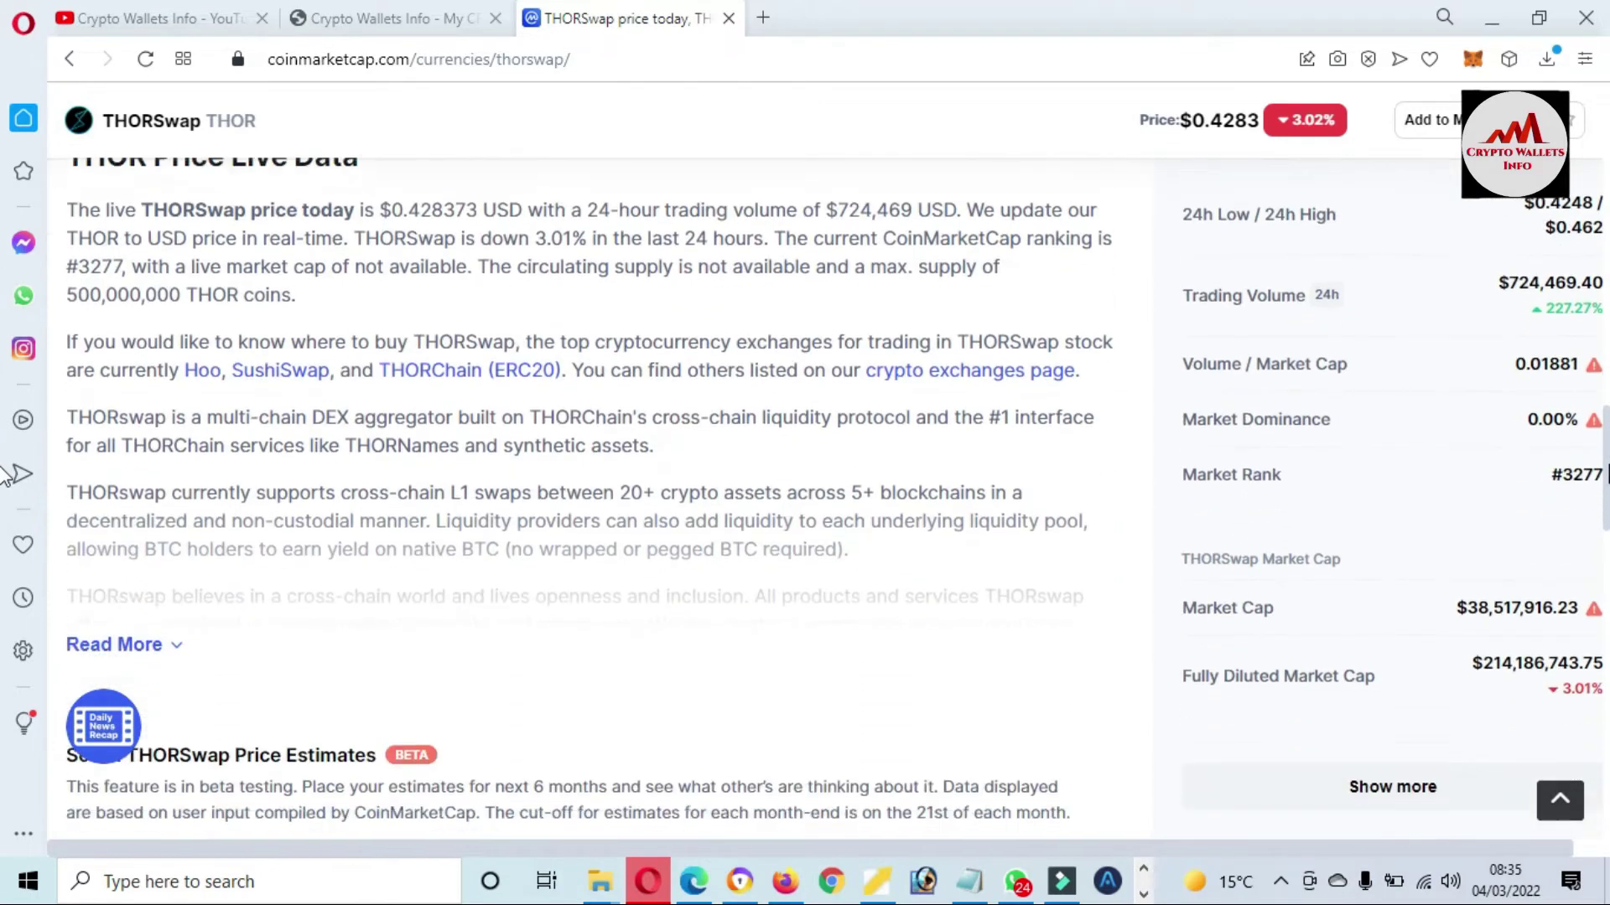
{"action": "left_click", "coordinate": [1395, 771]}
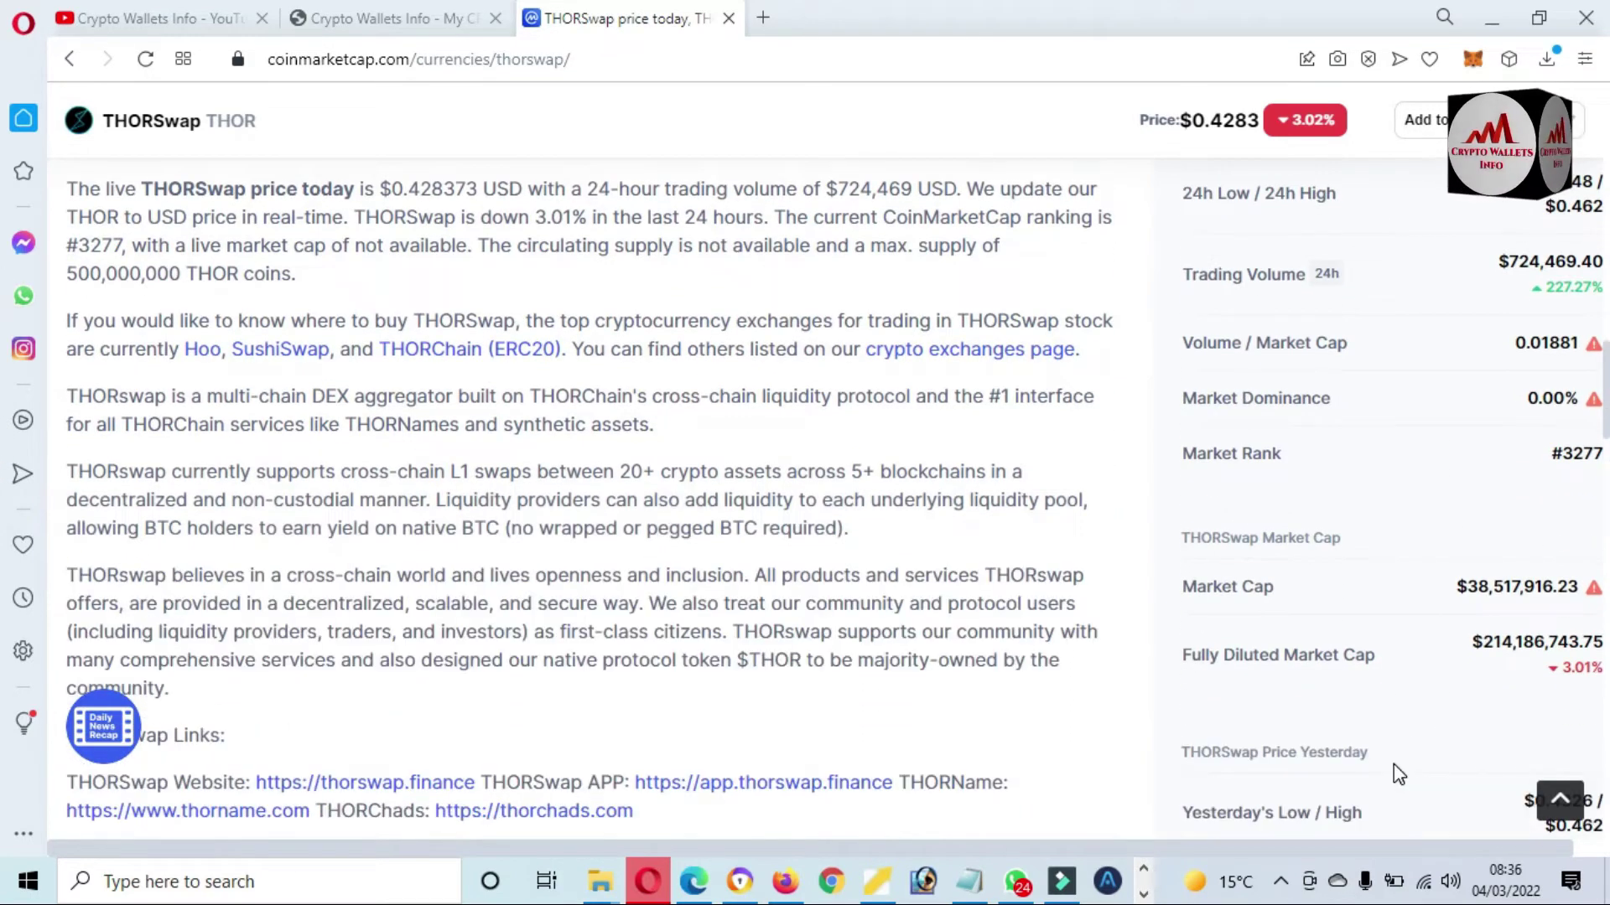
{"action": "scroll", "coordinate": [5, 401], "scroll_direction": "down", "scroll_amount": 15}
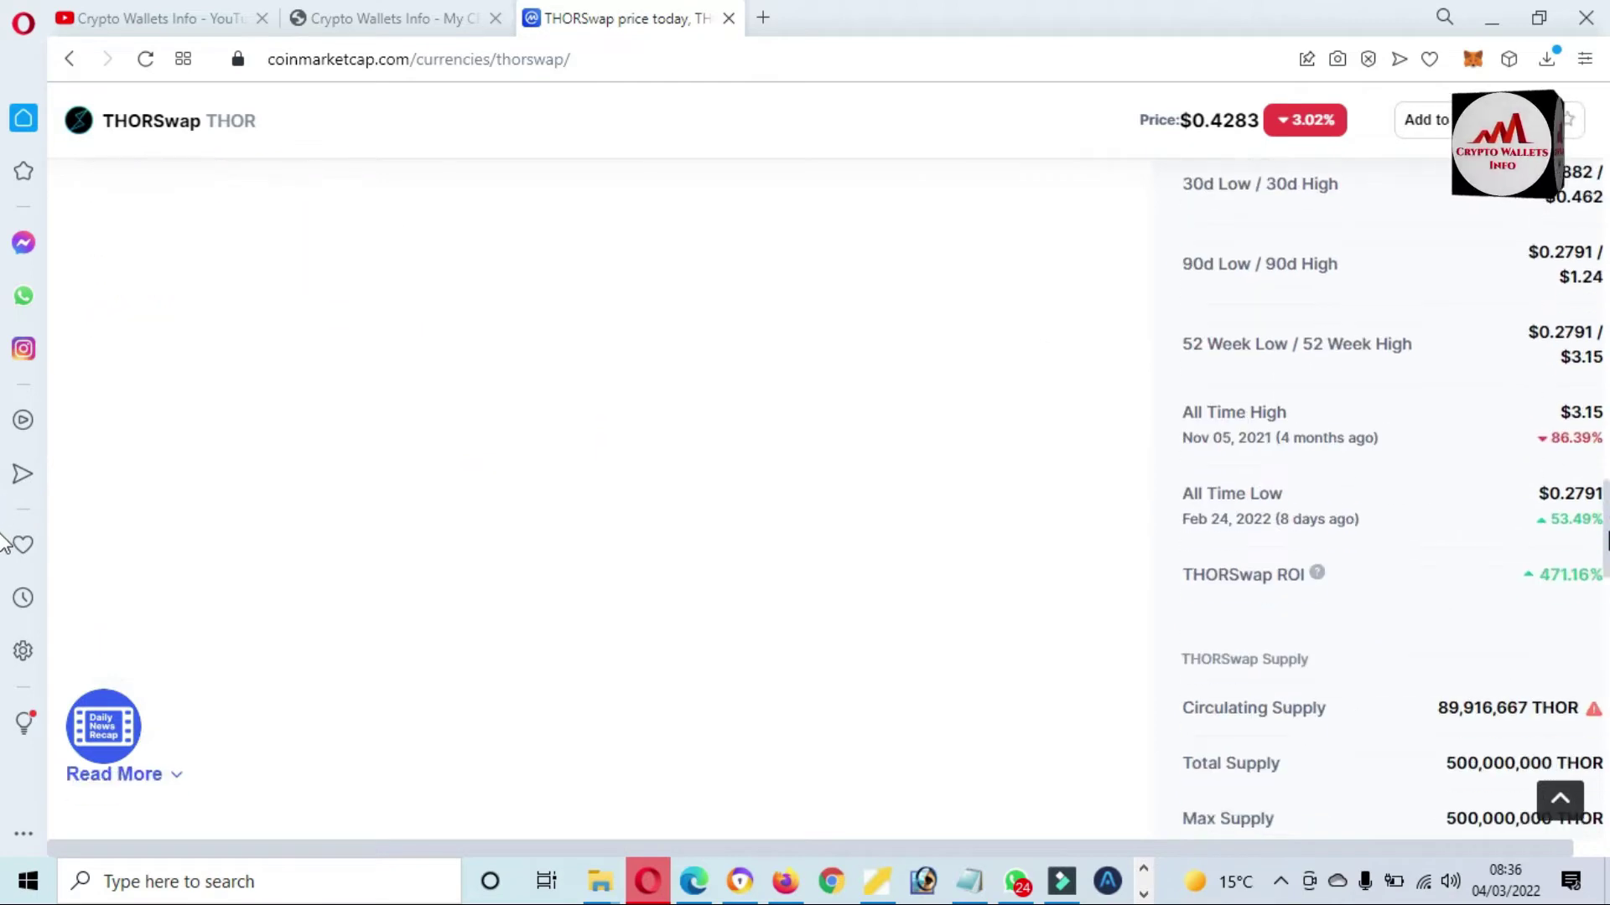
{"action": "scroll", "coordinate": [5, 592], "scroll_direction": "down", "scroll_amount": 3}
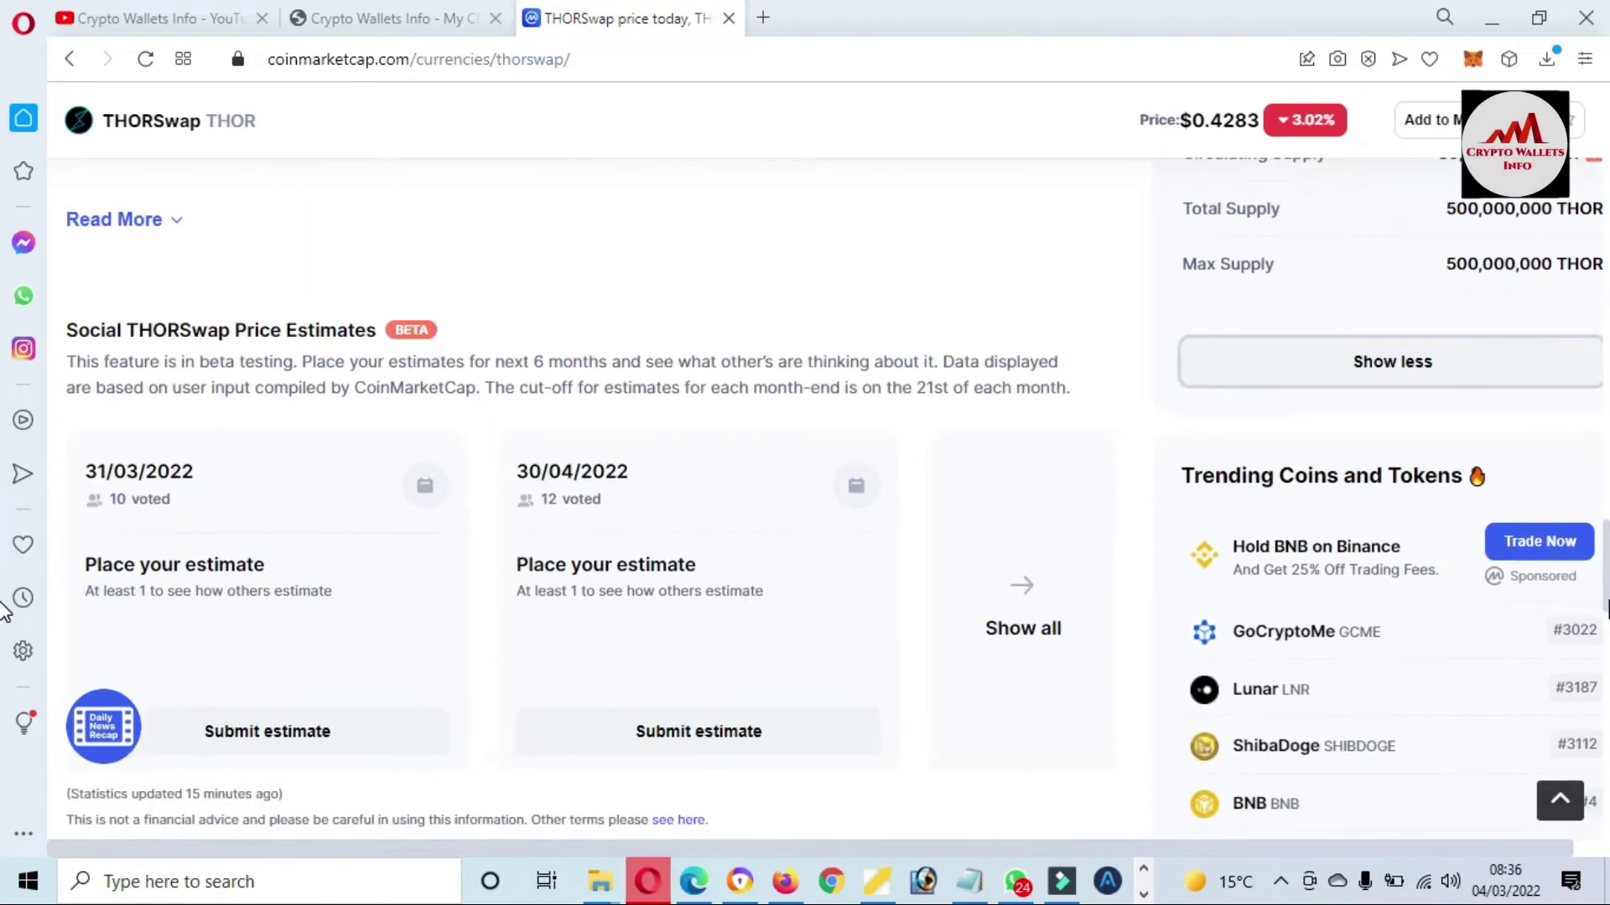
{"action": "scroll", "coordinate": [5, 612], "scroll_direction": "down", "scroll_amount": 10}
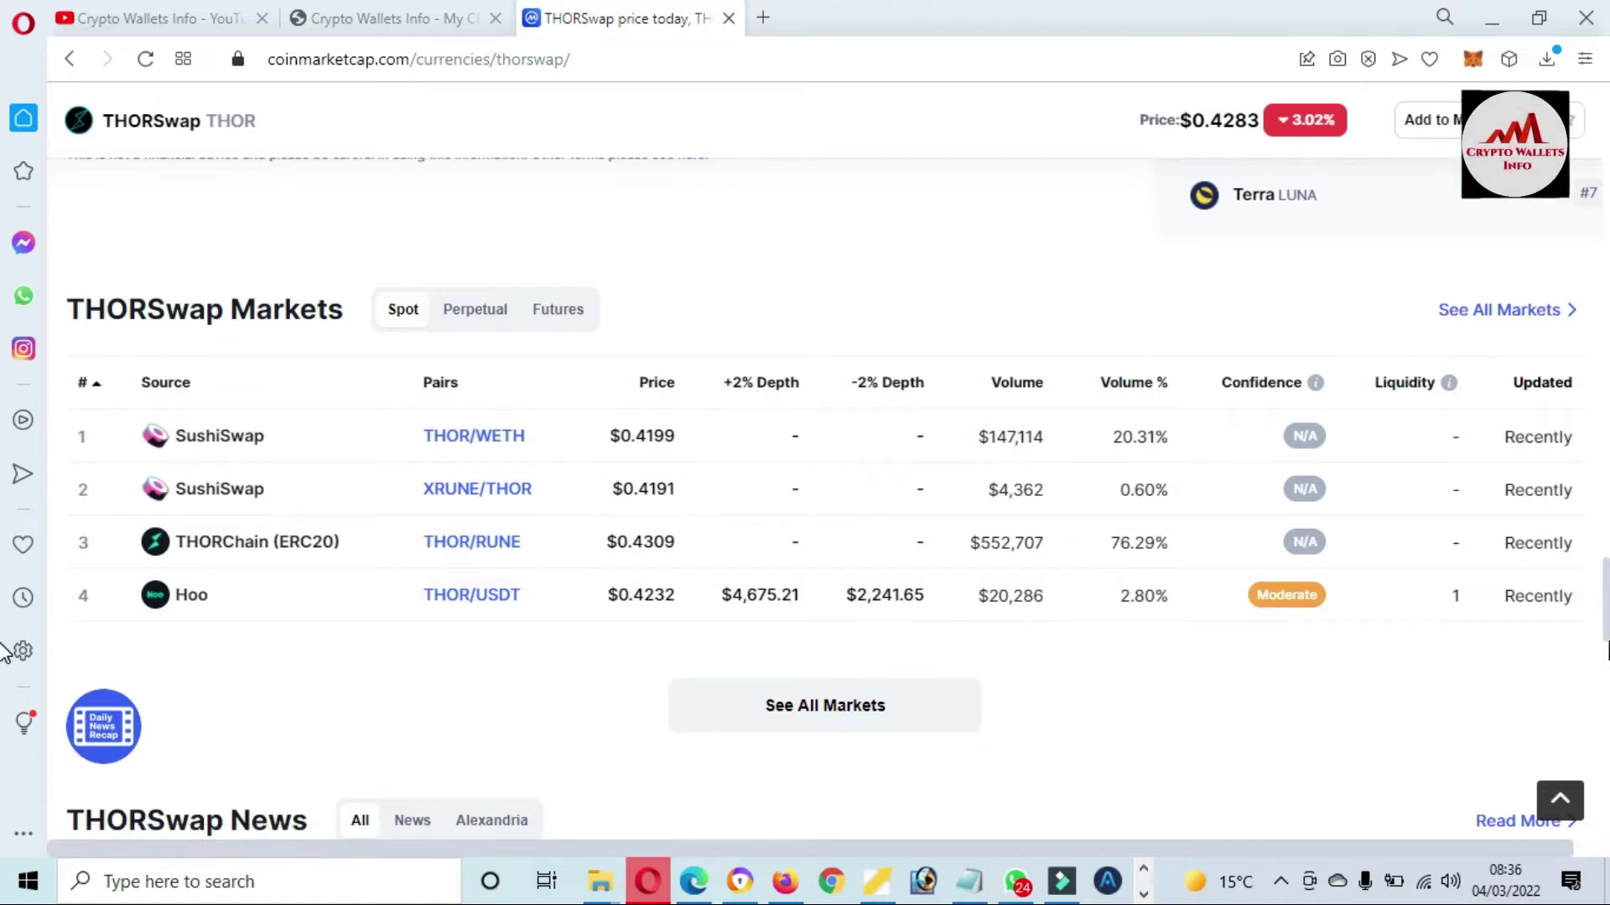
{"action": "left_click_drag", "start_coordinate": [1607, 612], "coordinate": [1607, 111]}
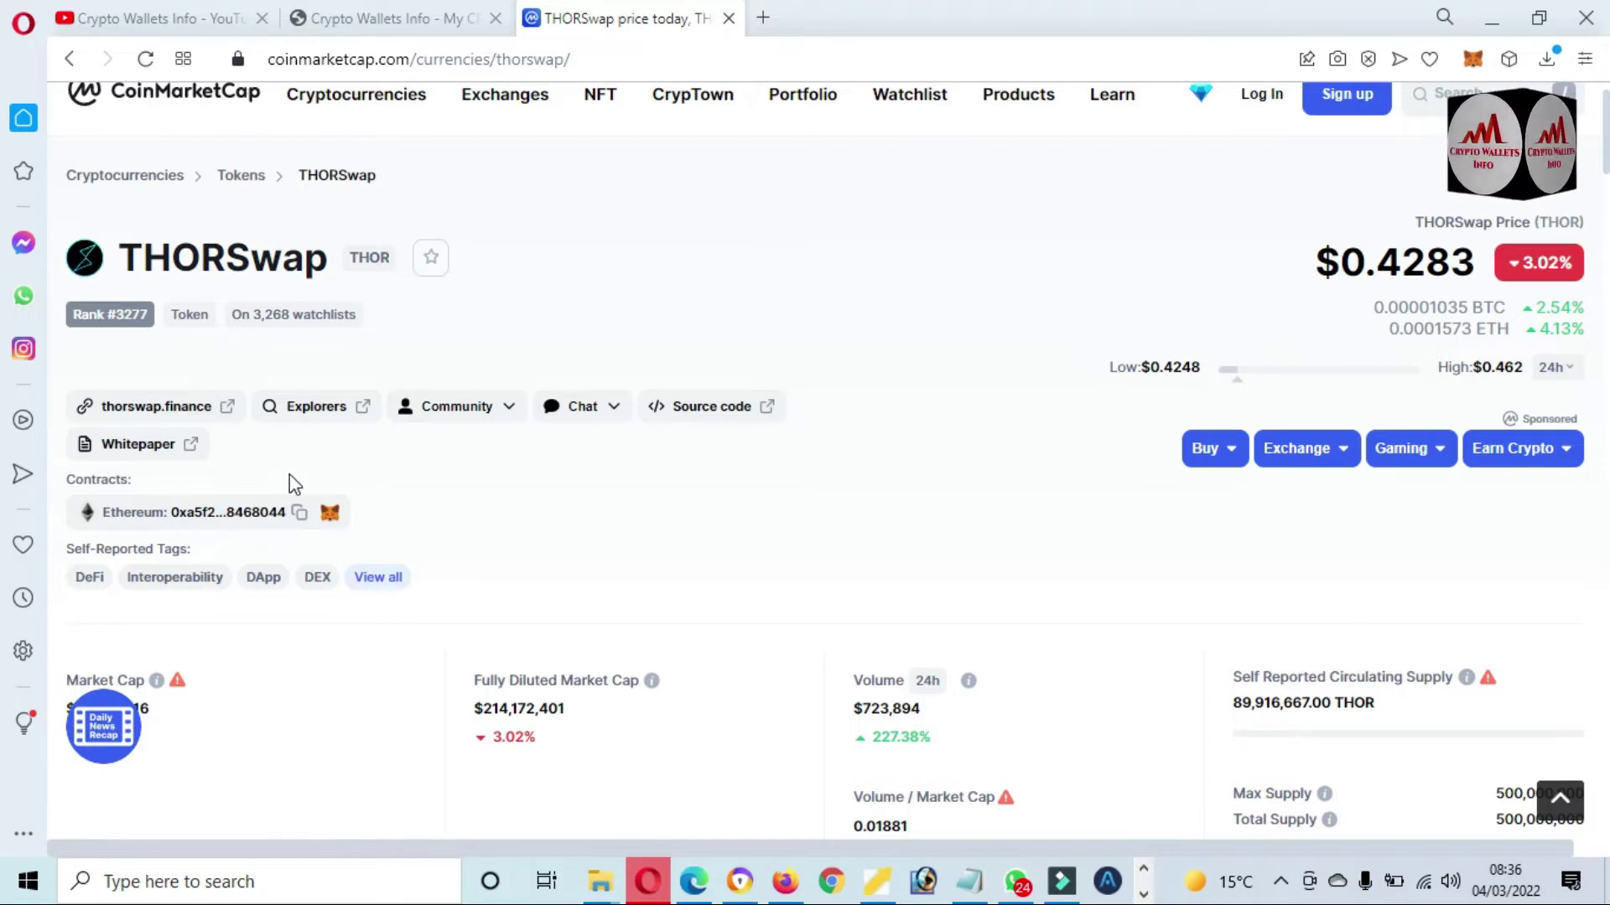
Open the official thorswap.finance site and scroll through its landing page stats.
{"action": "left_click", "coordinate": [152, 412]}
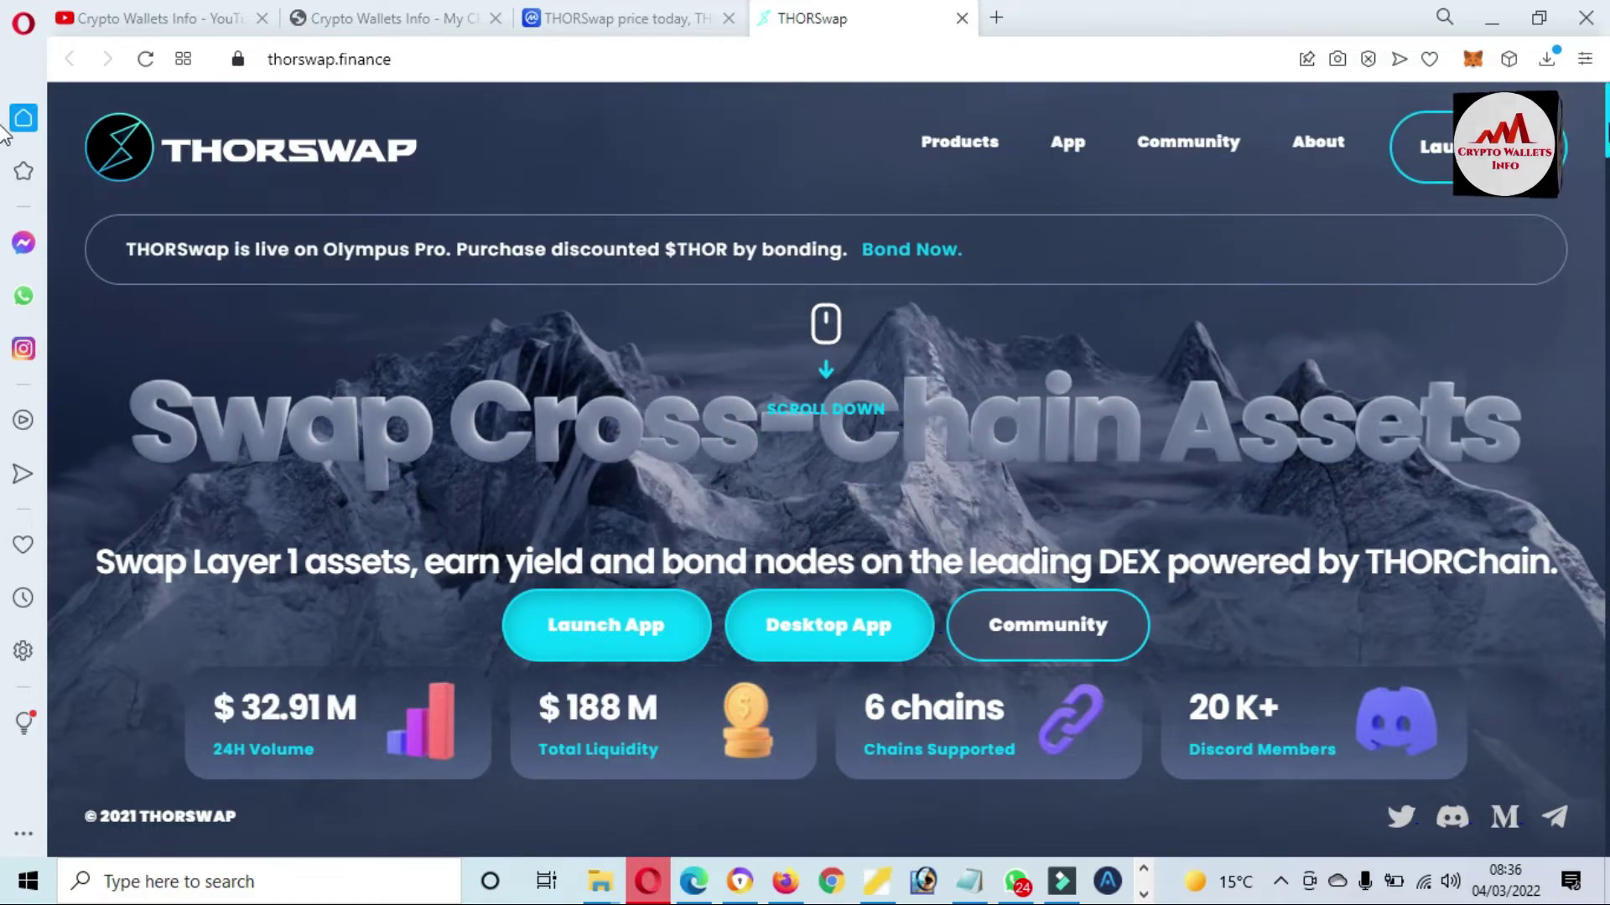
{"action": "scroll", "coordinate": [5, 134], "scroll_direction": "down", "scroll_amount": 3}
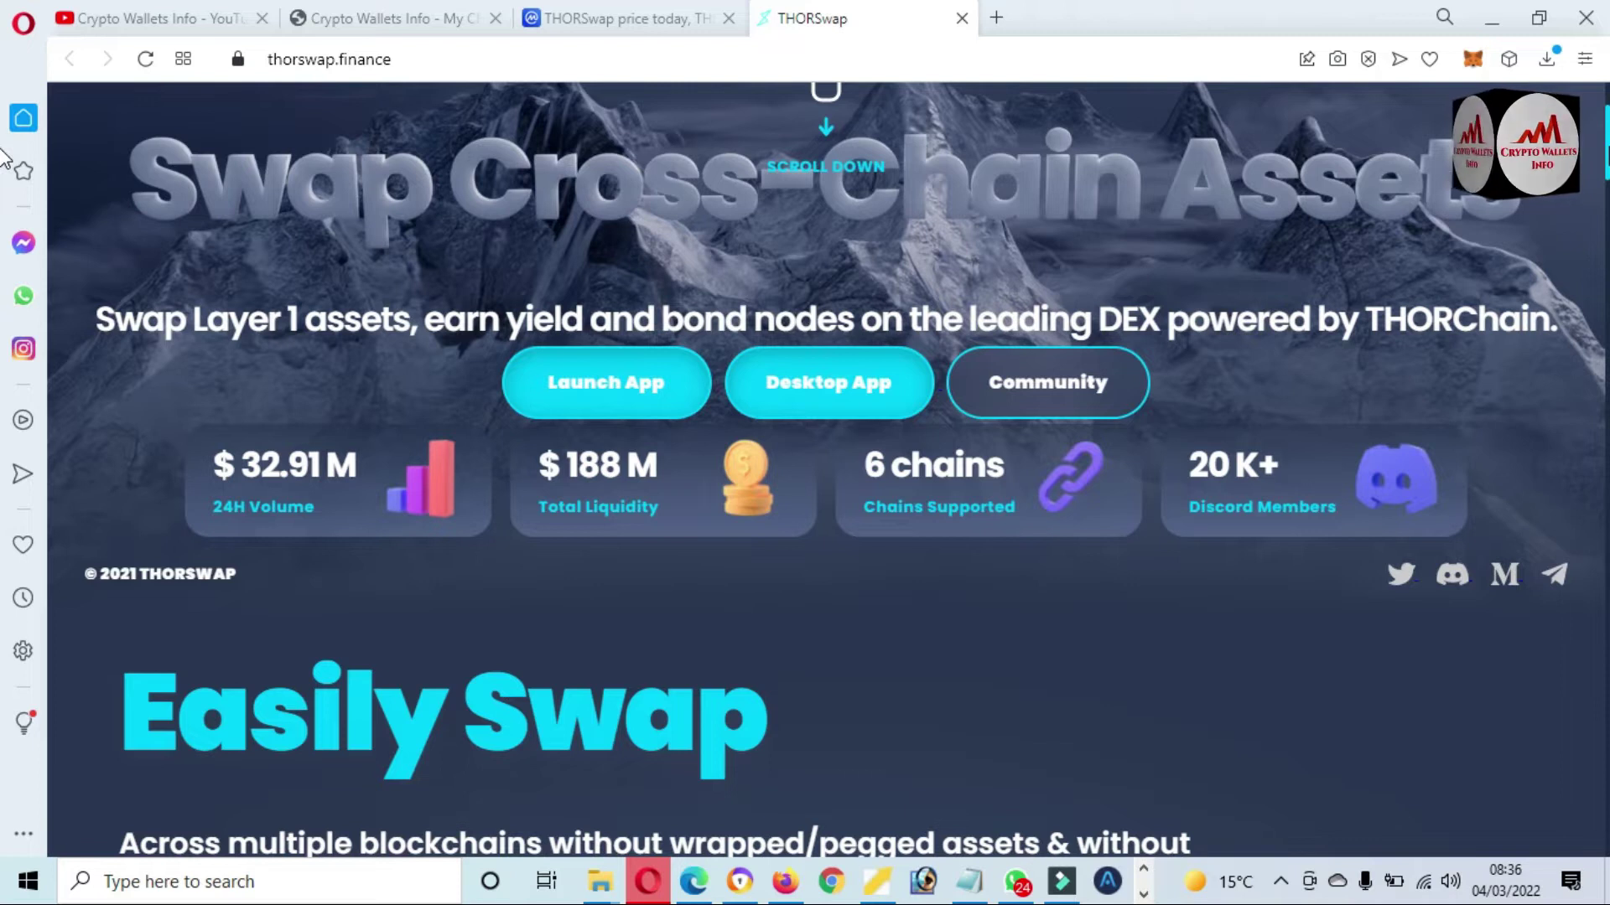
{"action": "scroll", "coordinate": [826, 469], "scroll_direction": "down", "scroll_amount": 1}
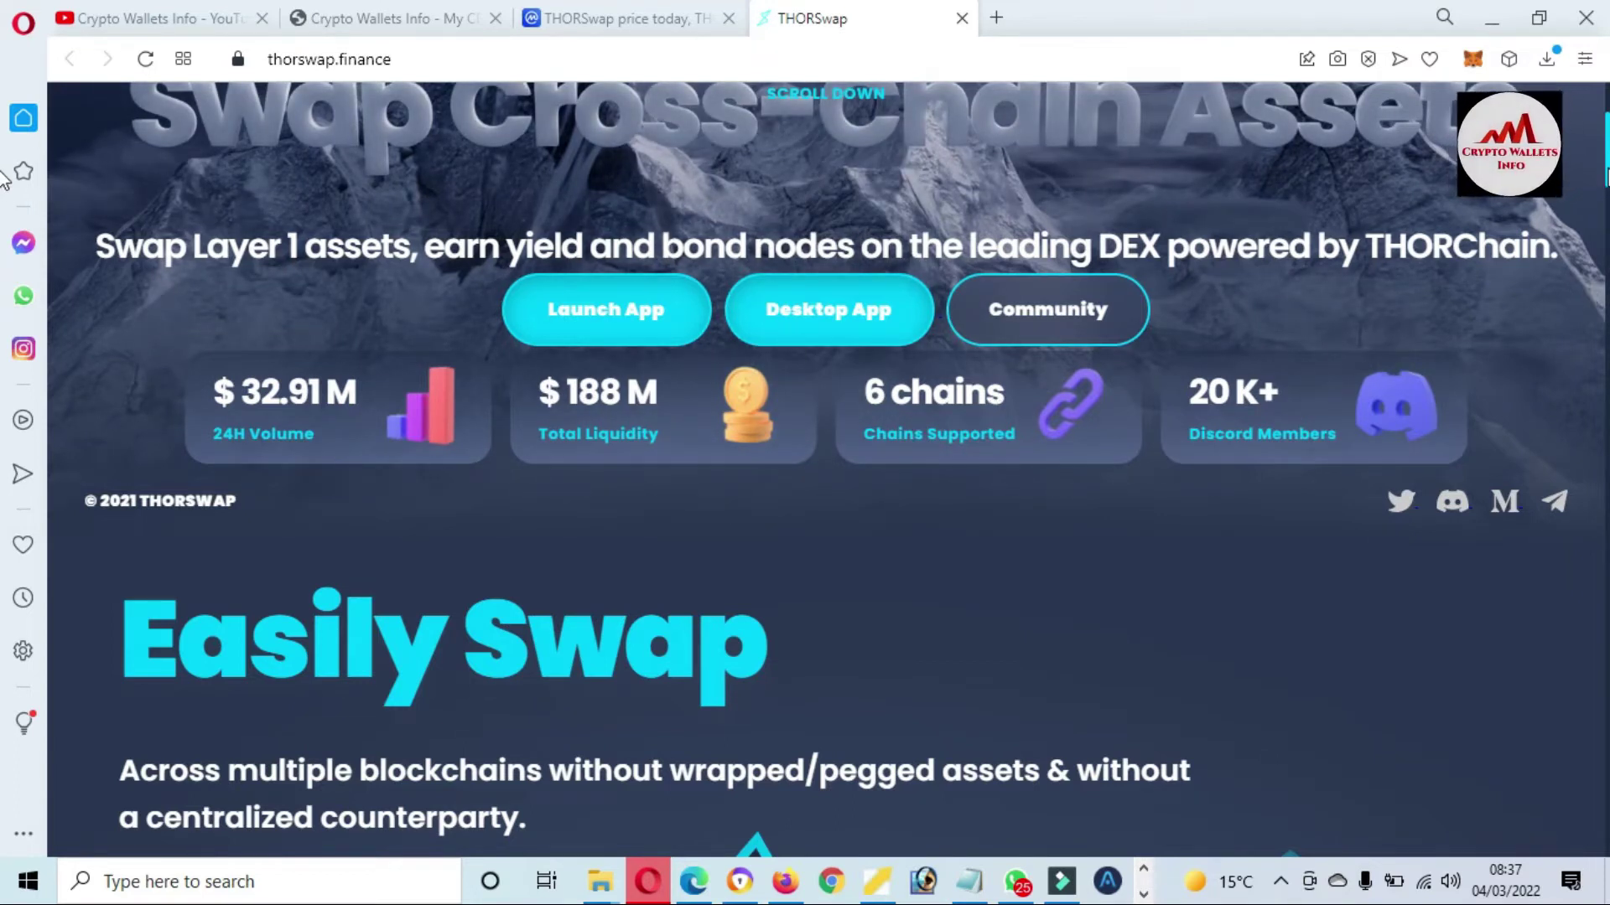
{"action": "scroll", "coordinate": [4, 180], "scroll_direction": "down", "scroll_amount": 3}
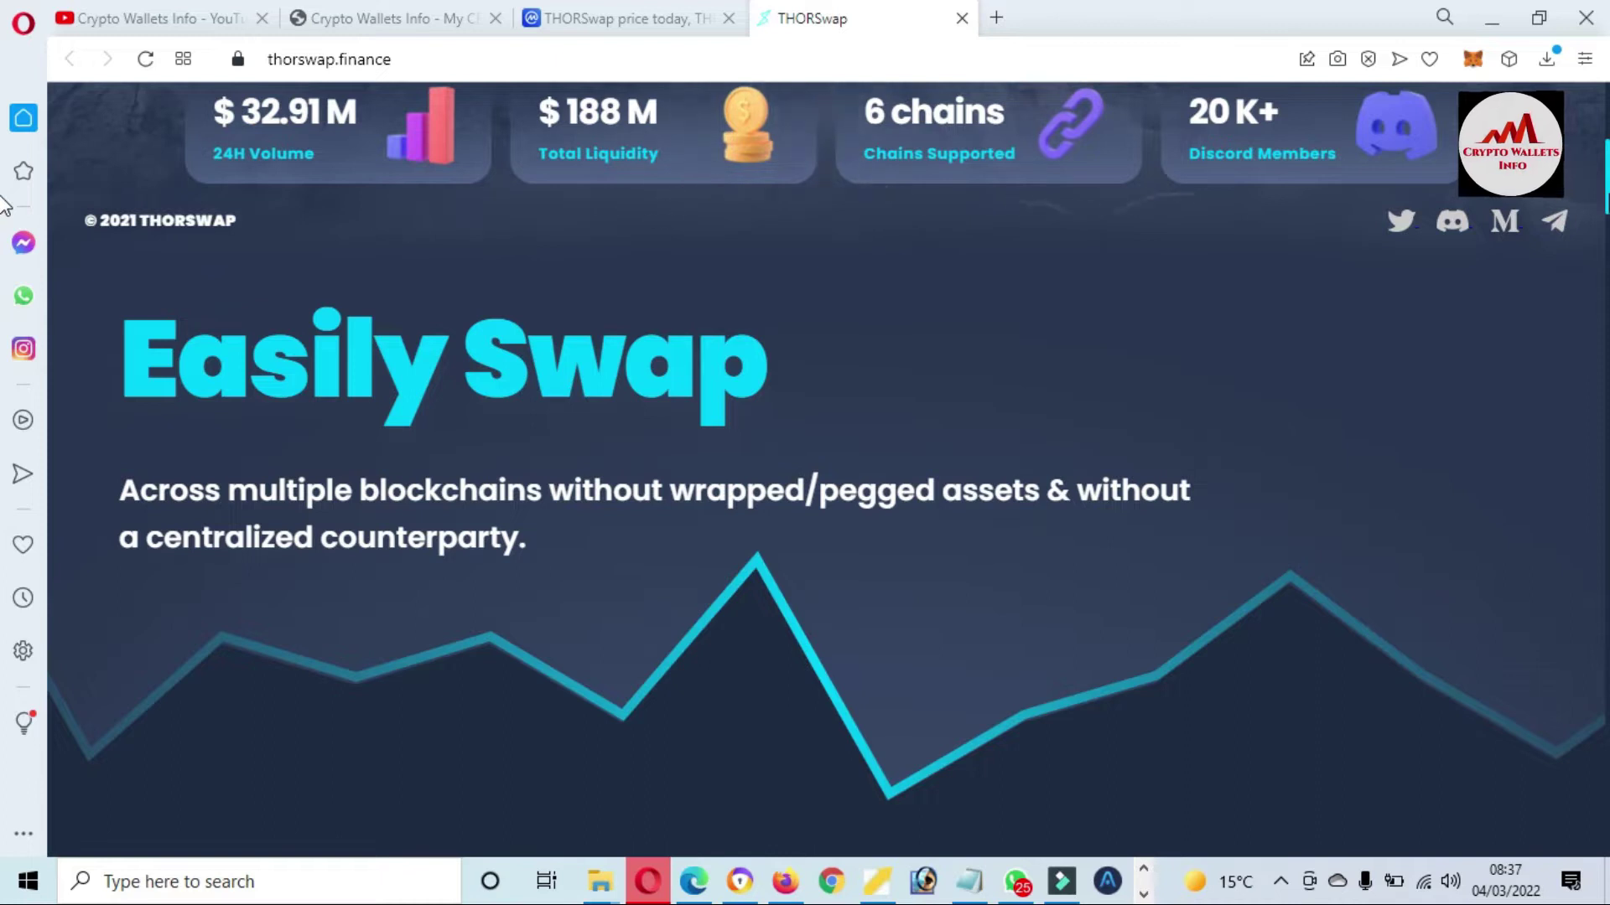
{"action": "scroll", "coordinate": [5, 205], "scroll_direction": "down", "scroll_amount": 5}
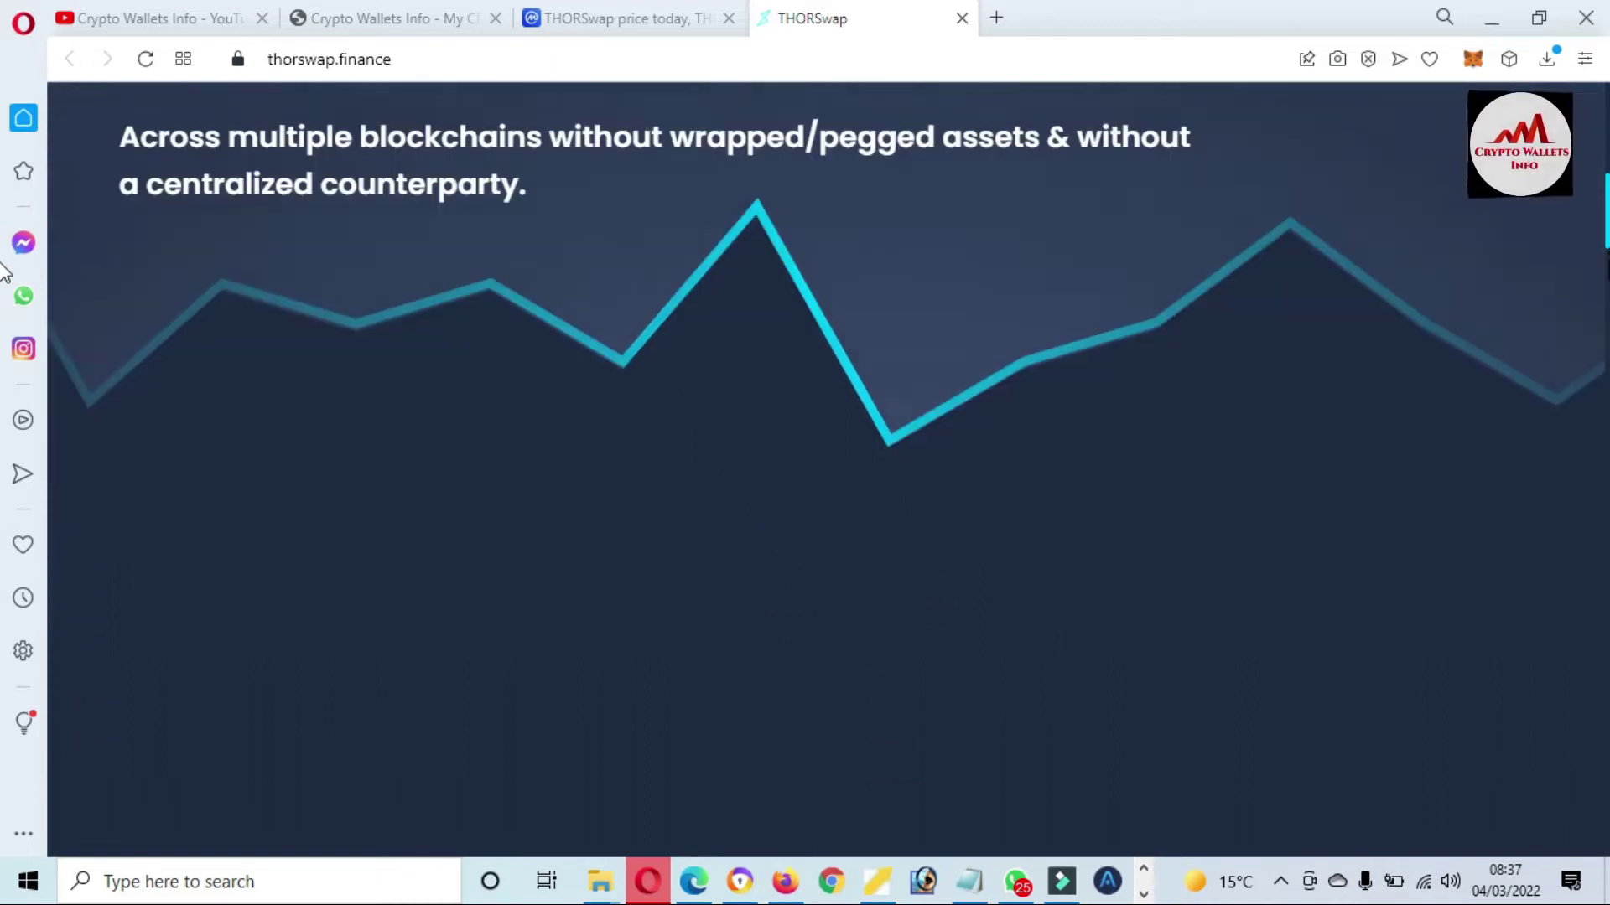
{"action": "scroll", "coordinate": [4, 279], "scroll_direction": "up", "scroll_amount": 2}
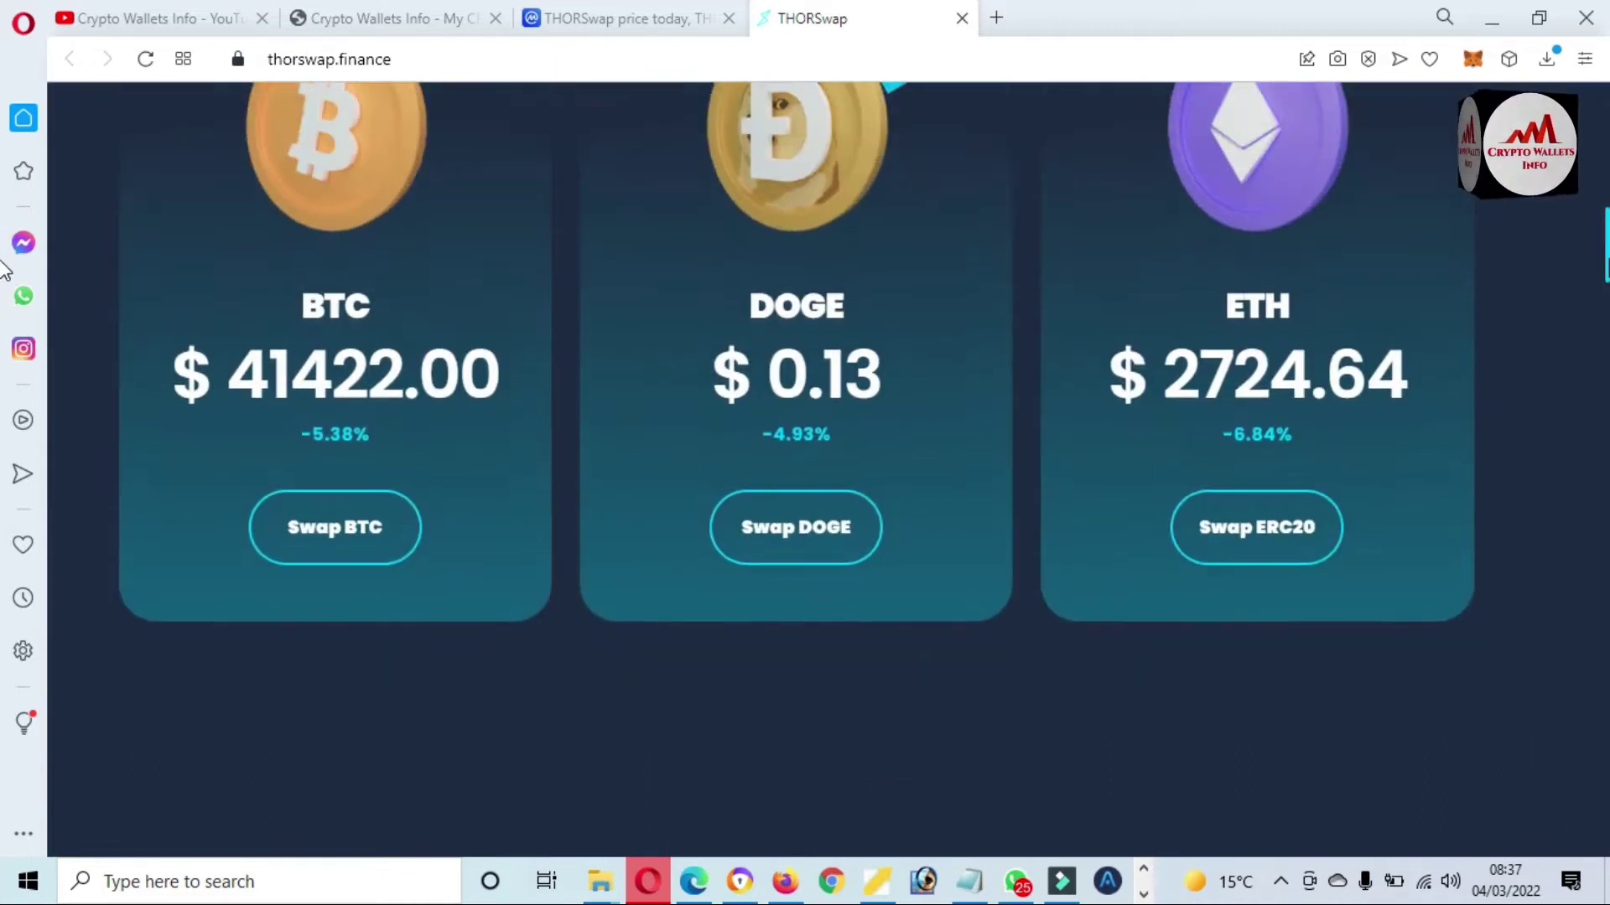
{"action": "scroll", "coordinate": [4, 267], "scroll_direction": "up", "scroll_amount": 2}
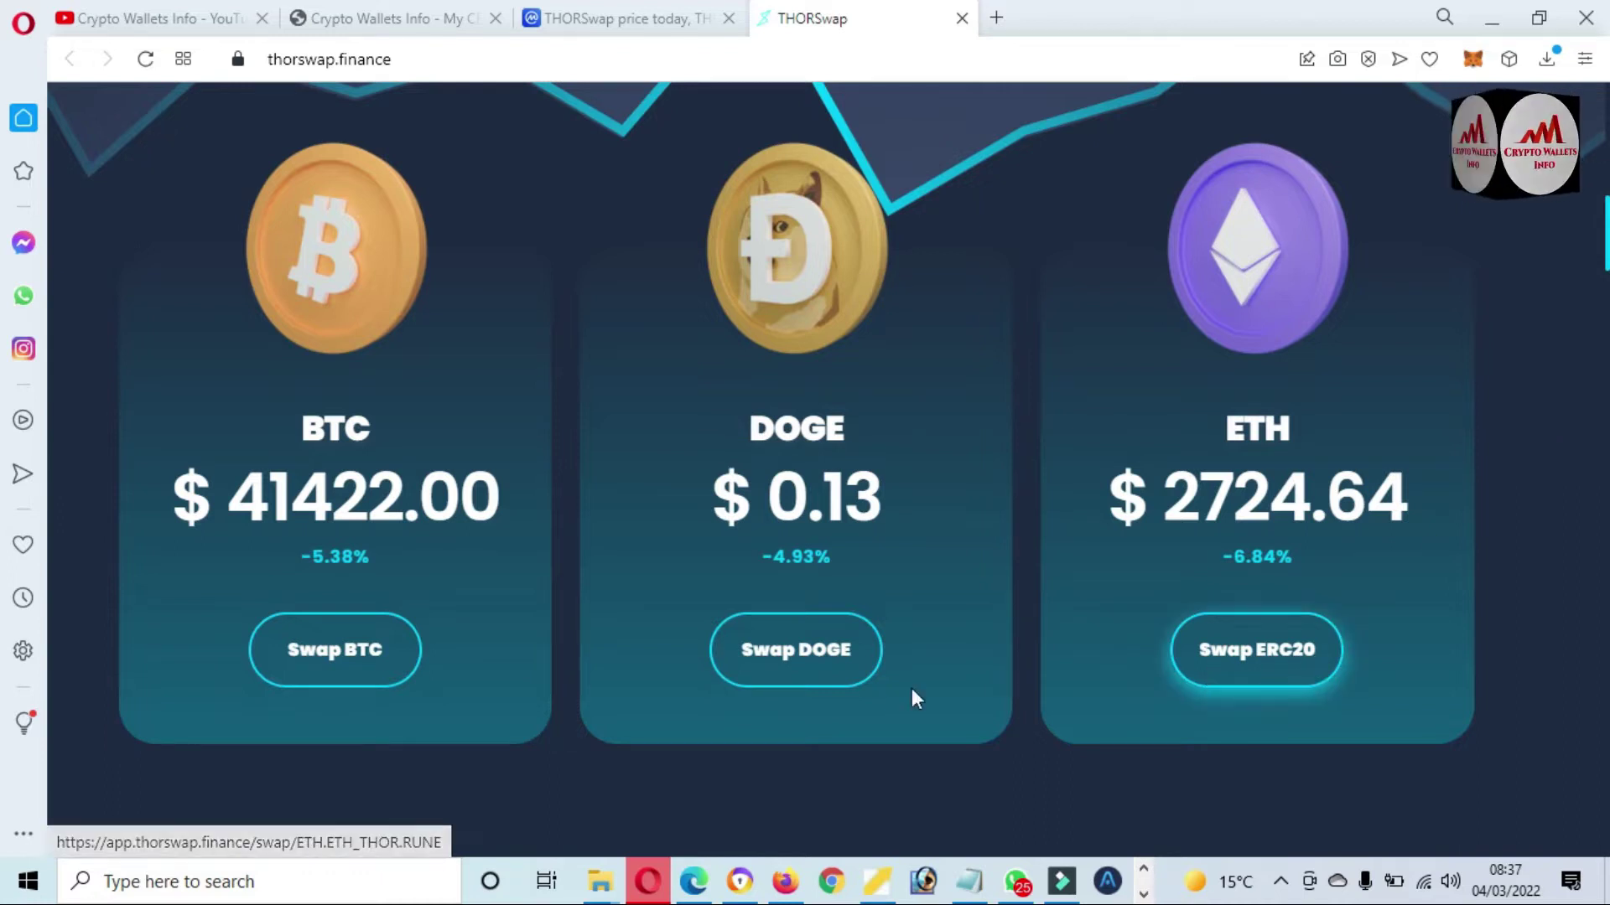
{"action": "scroll", "coordinate": [4, 269], "scroll_direction": "down", "scroll_amount": 10}
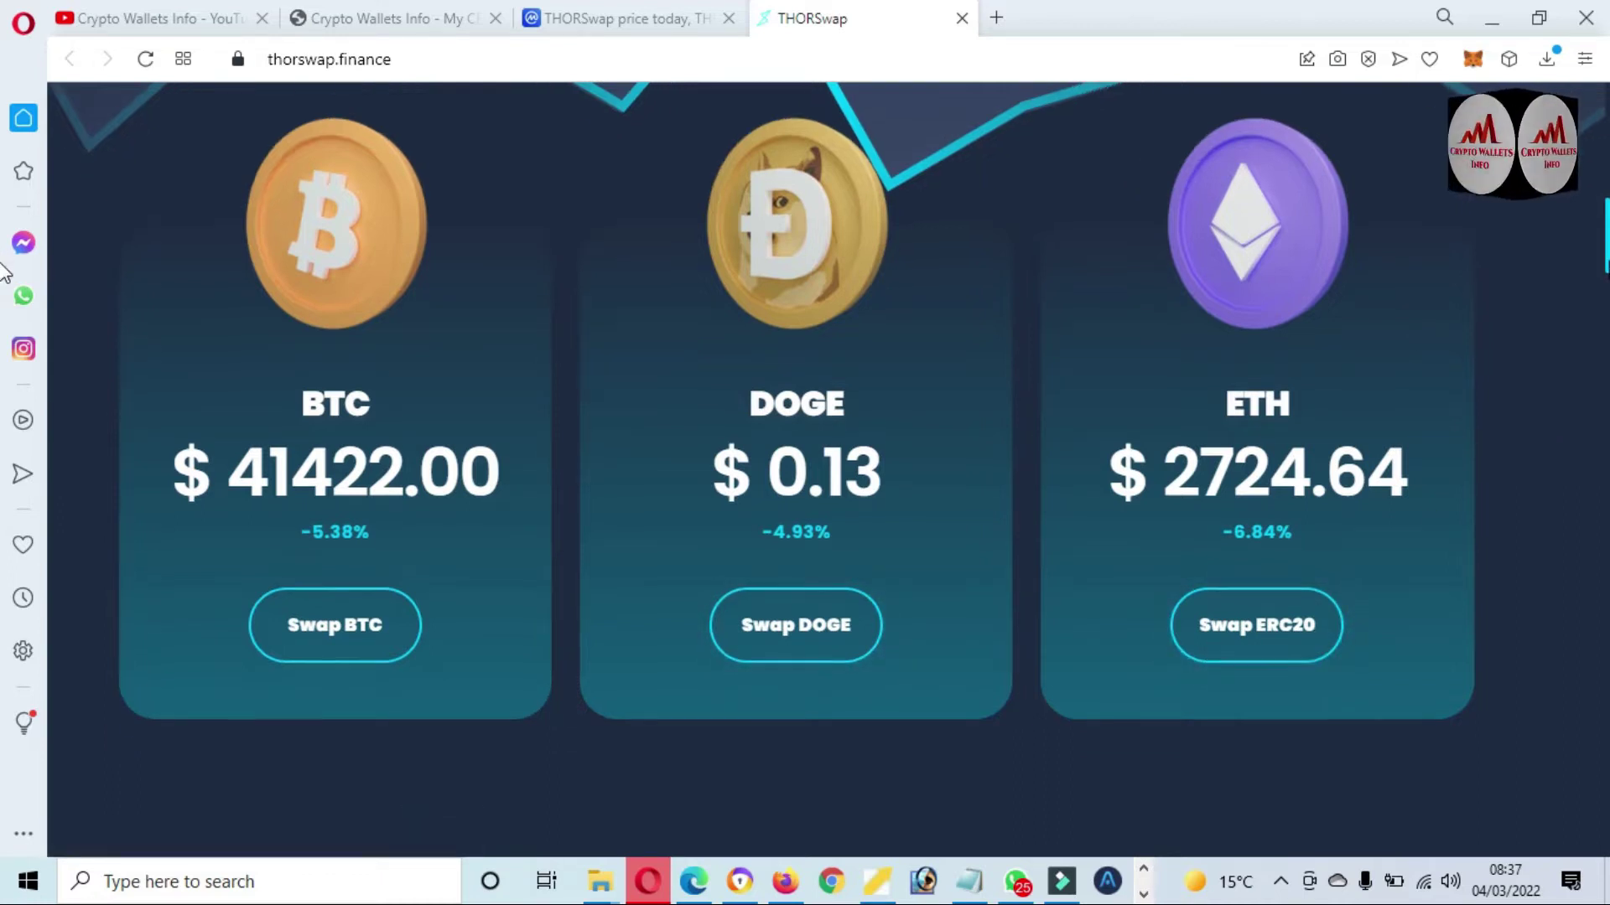
{"action": "scroll", "coordinate": [4, 318], "scroll_direction": "up", "scroll_amount": 2}
{"action": "scroll", "coordinate": [4, 321], "scroll_direction": "up", "scroll_amount": 2}
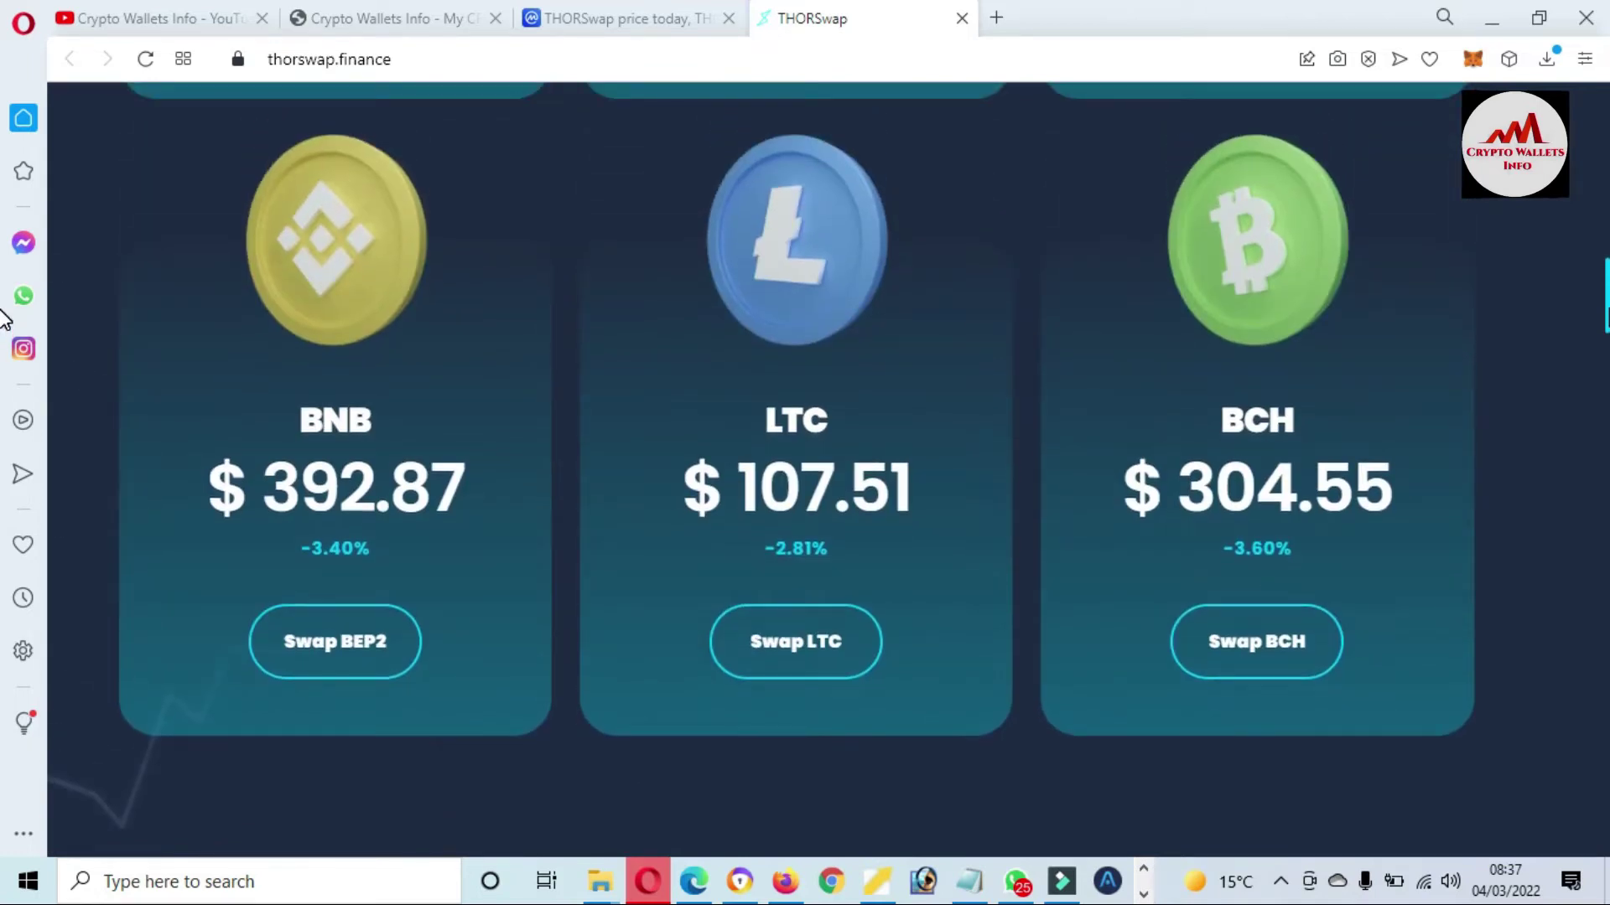
{"action": "scroll", "coordinate": [4, 319], "scroll_direction": "up", "scroll_amount": 1}
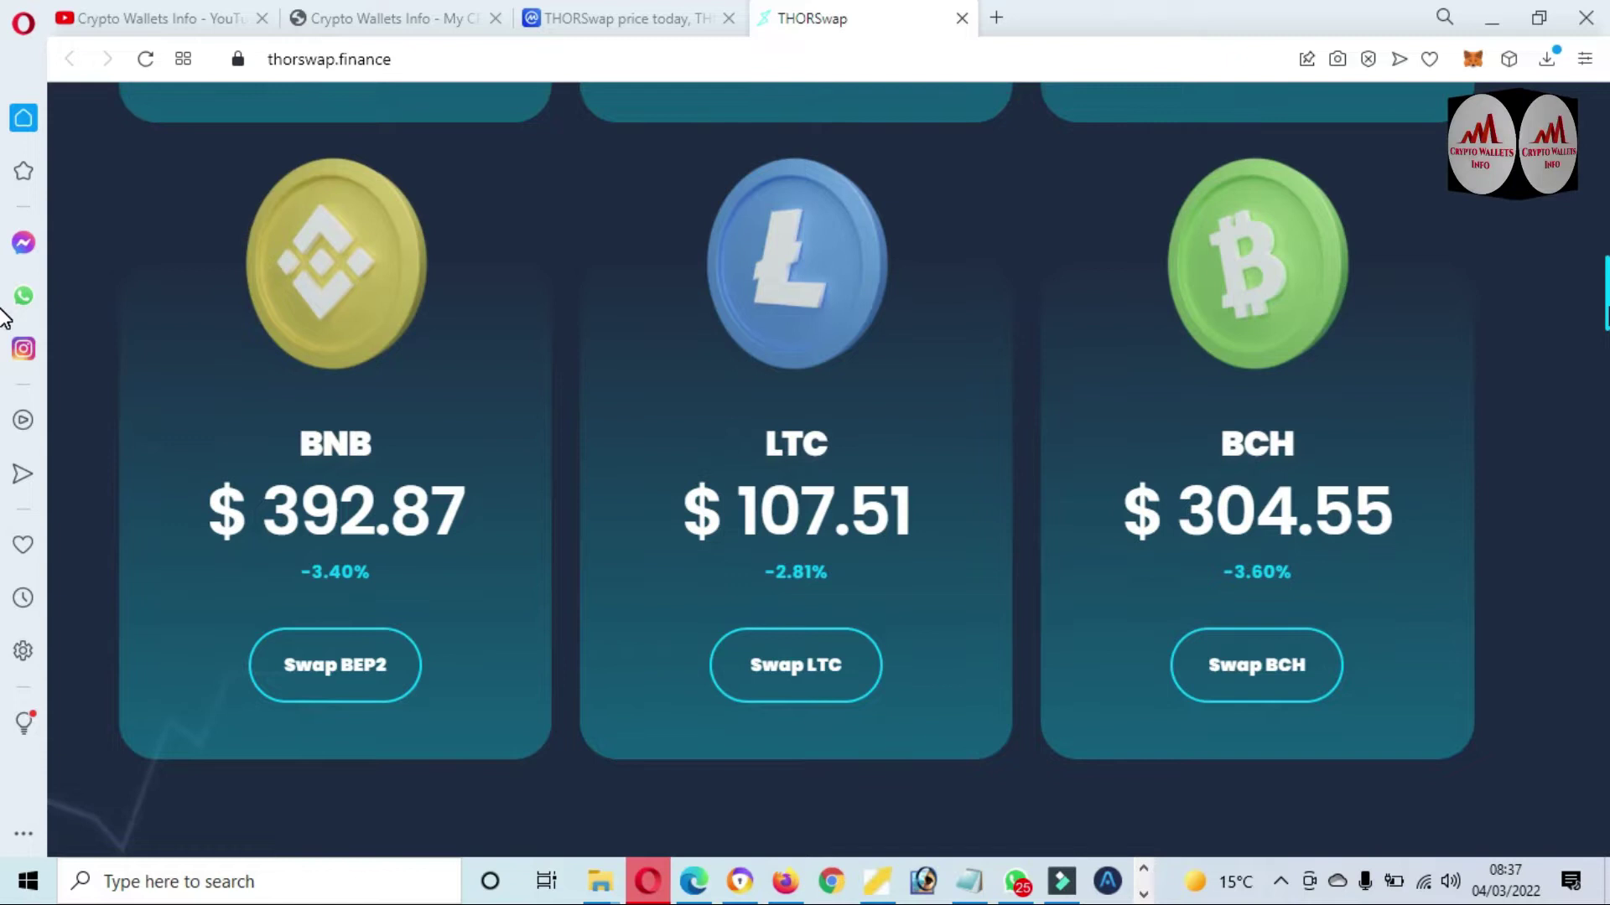
{"action": "scroll", "coordinate": [4, 318], "scroll_direction": "down", "scroll_amount": 1}
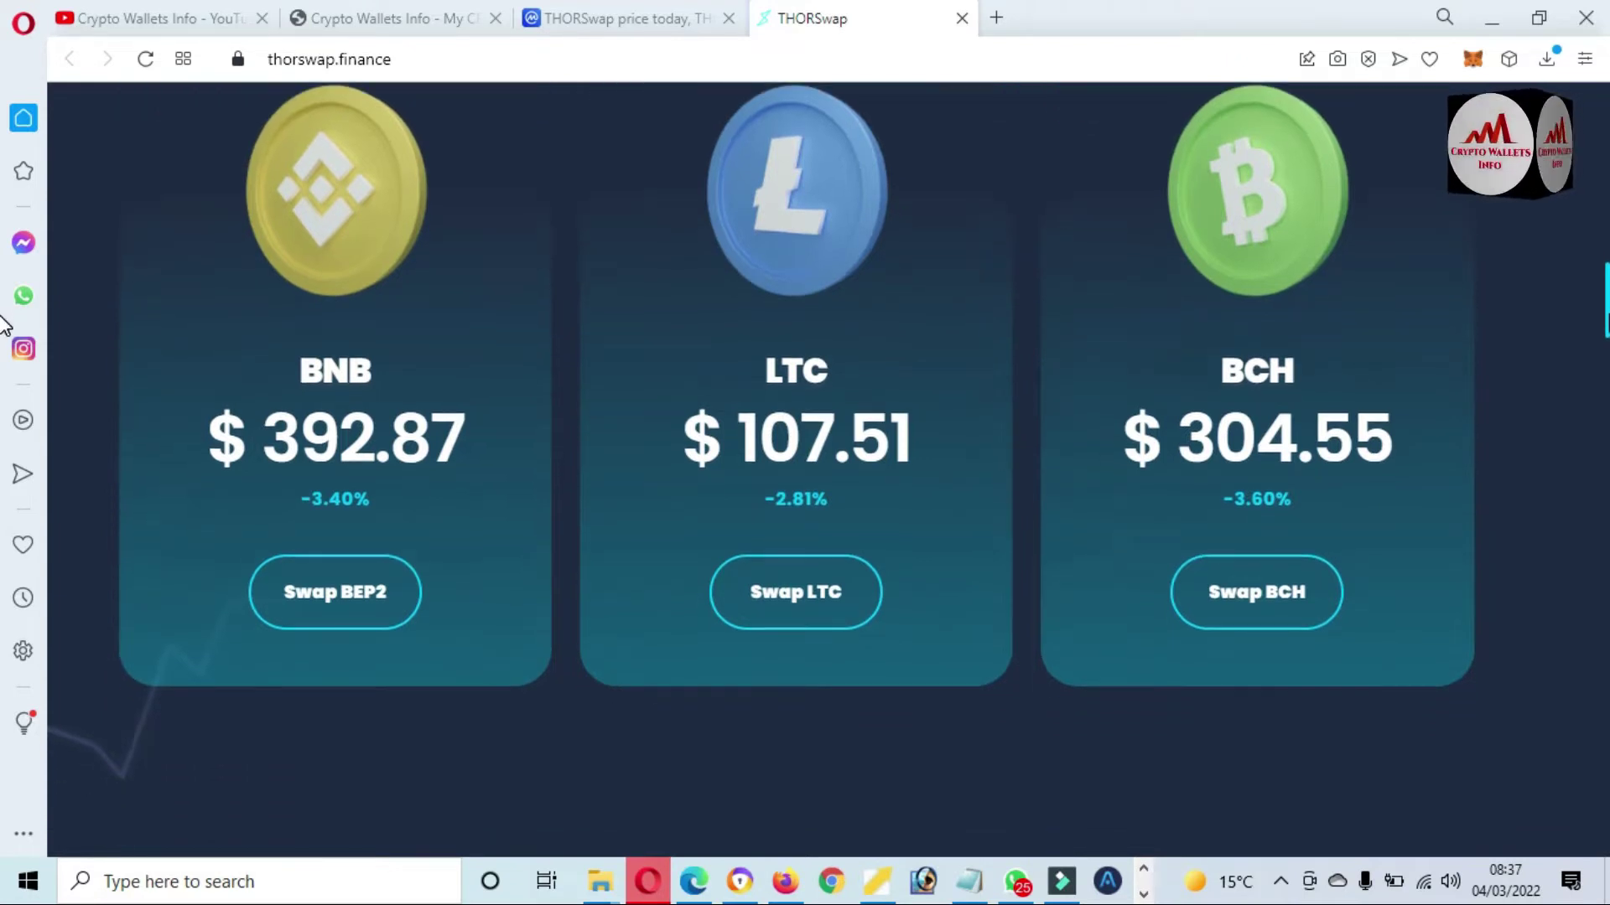
{"action": "scroll", "coordinate": [4, 411], "scroll_direction": "down", "scroll_amount": 4}
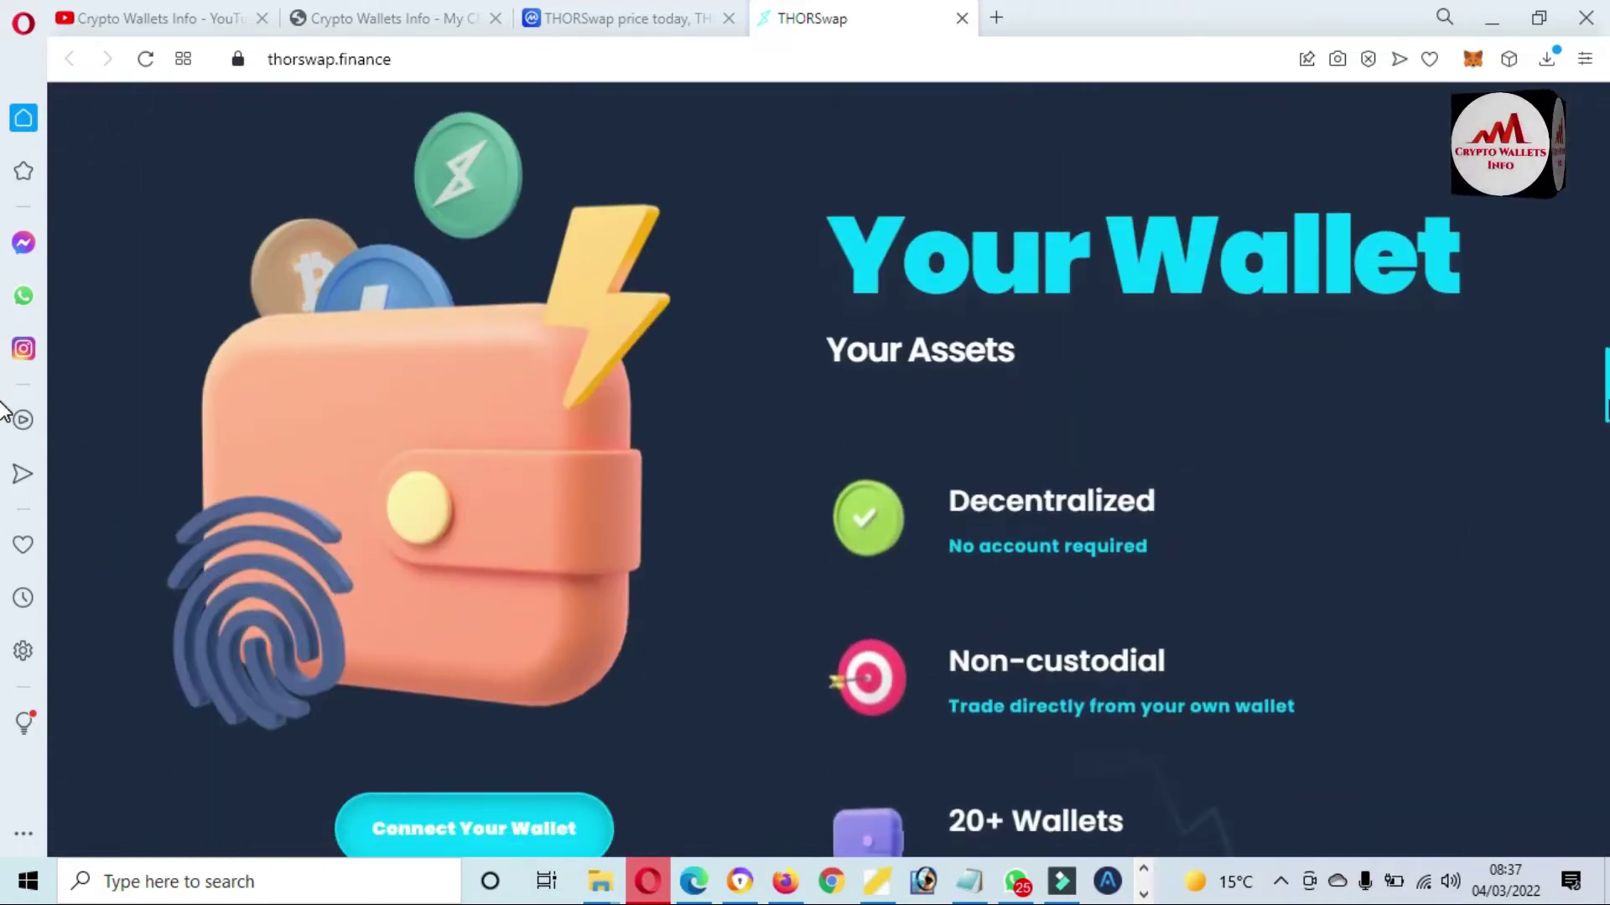
{"action": "scroll", "coordinate": [5, 416], "scroll_direction": "down", "scroll_amount": 3}
{"action": "scroll", "coordinate": [4, 424], "scroll_direction": "down", "scroll_amount": 1}
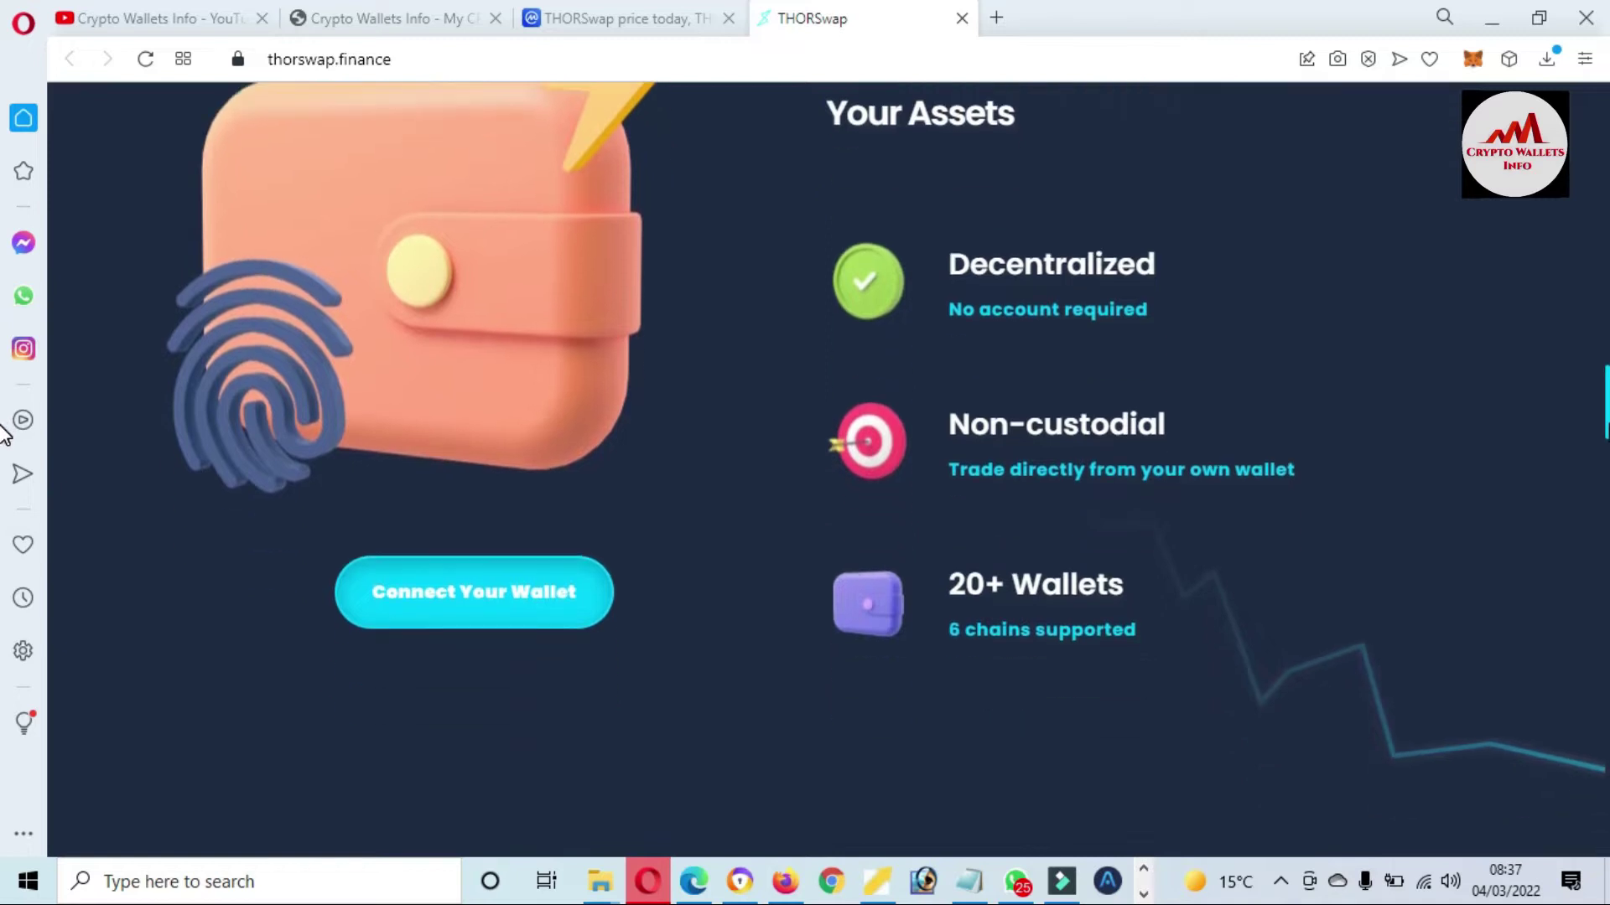
{"action": "scroll", "coordinate": [4, 431], "scroll_direction": "up", "scroll_amount": 3}
{"action": "scroll", "coordinate": [4, 453], "scroll_direction": "down", "scroll_amount": 10}
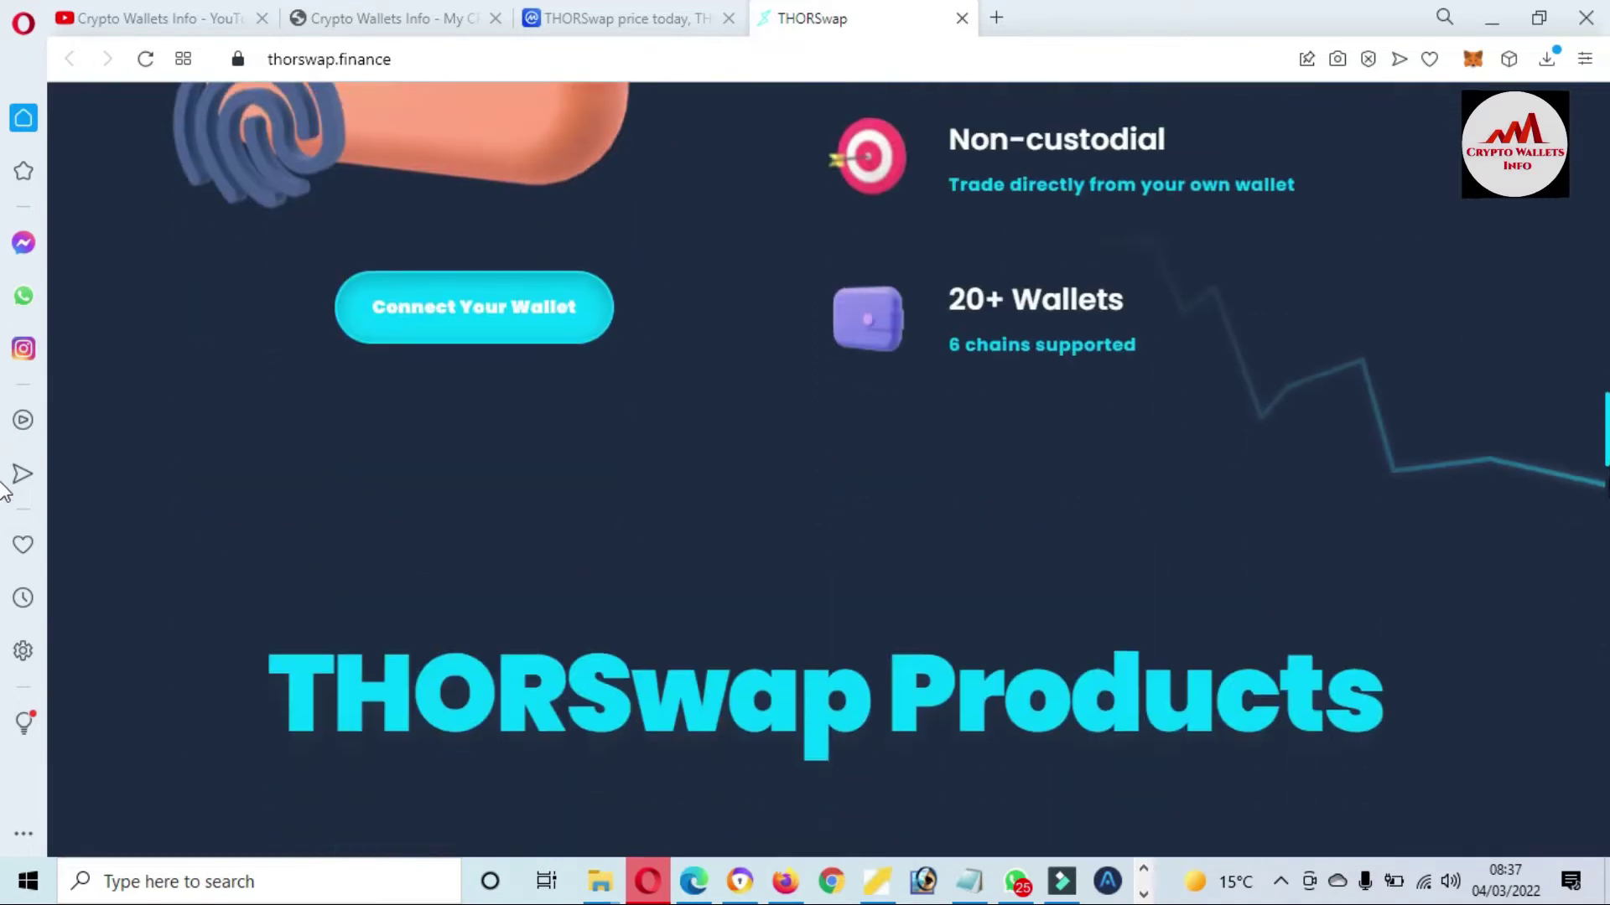
{"action": "scroll", "coordinate": [4, 503], "scroll_direction": "down", "scroll_amount": 8}
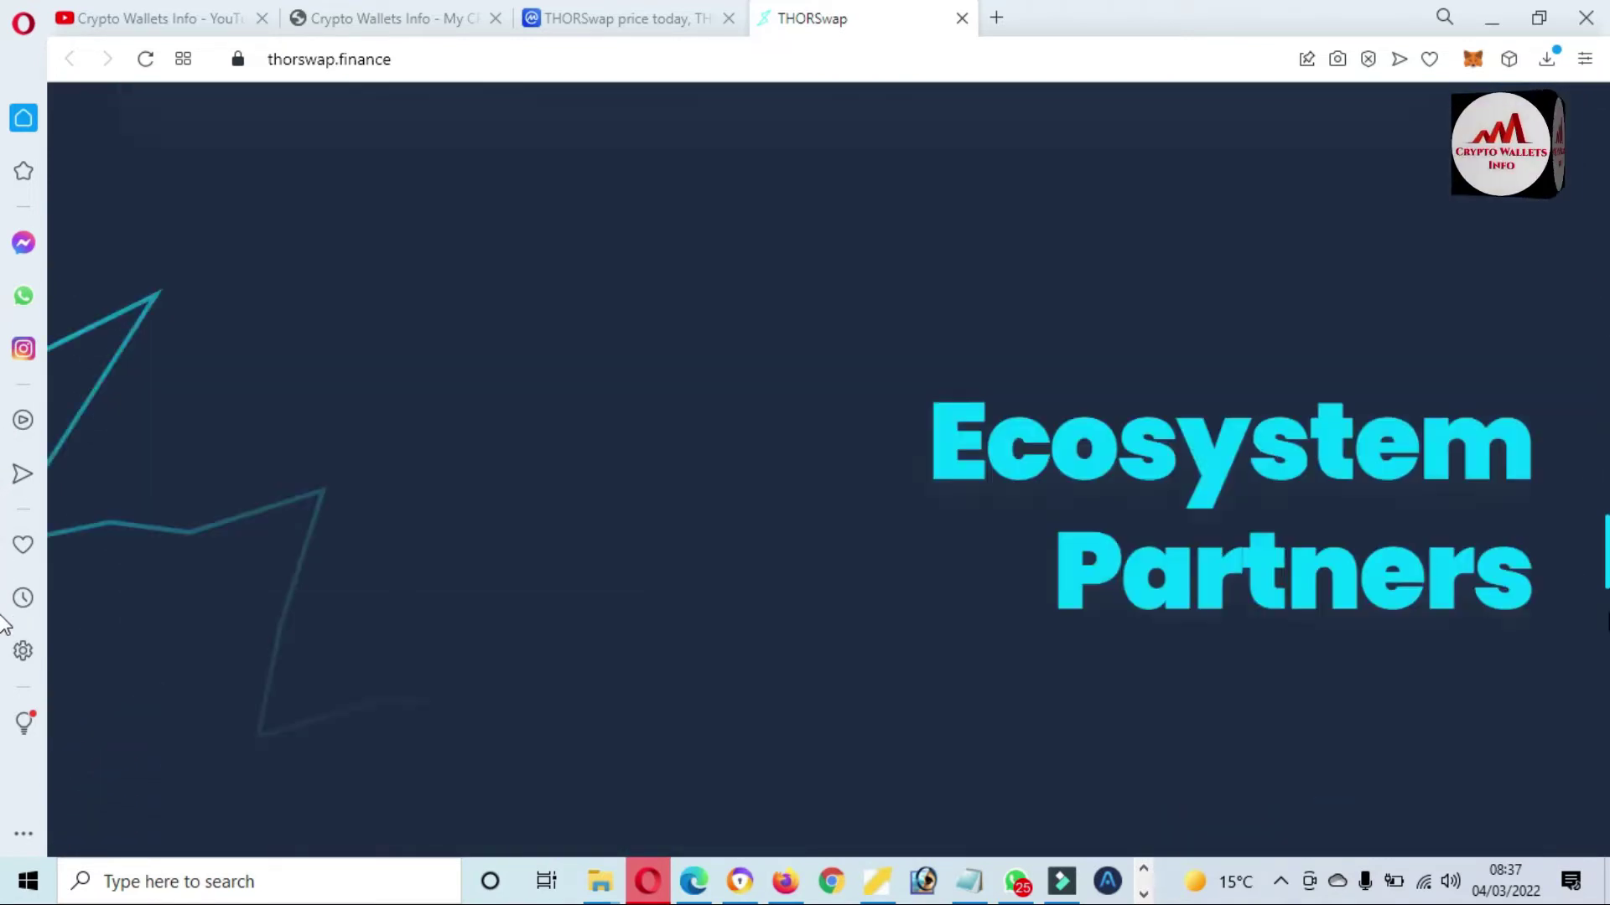
{"action": "scroll", "coordinate": [4, 637], "scroll_direction": "down", "scroll_amount": 5}
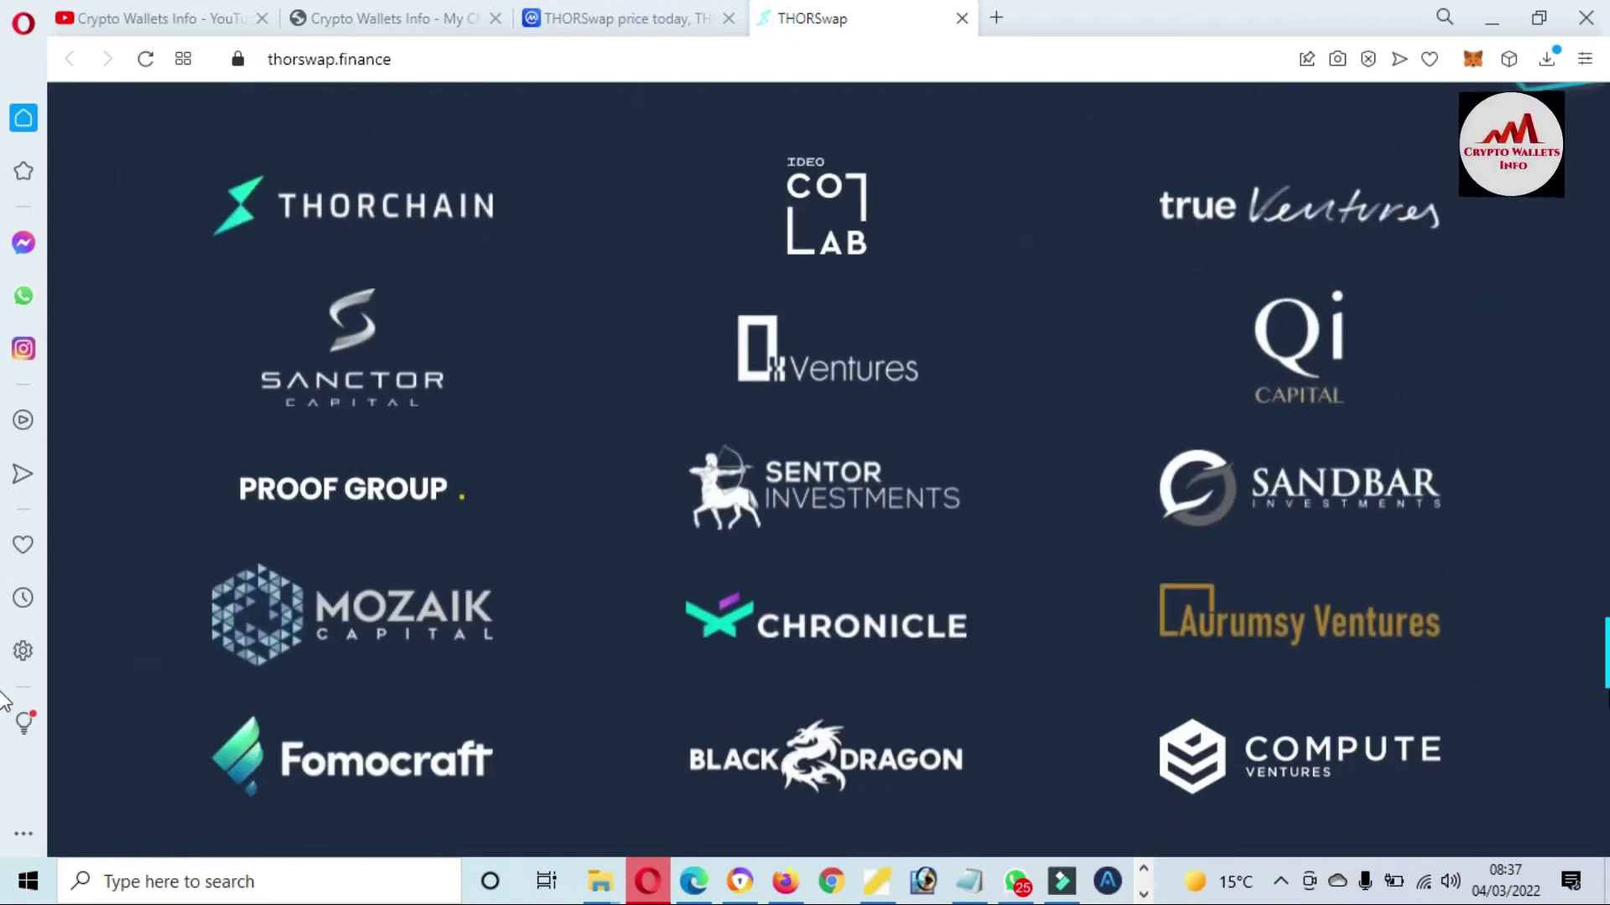
{"action": "scroll", "coordinate": [4, 671], "scroll_direction": "up", "scroll_amount": 5}
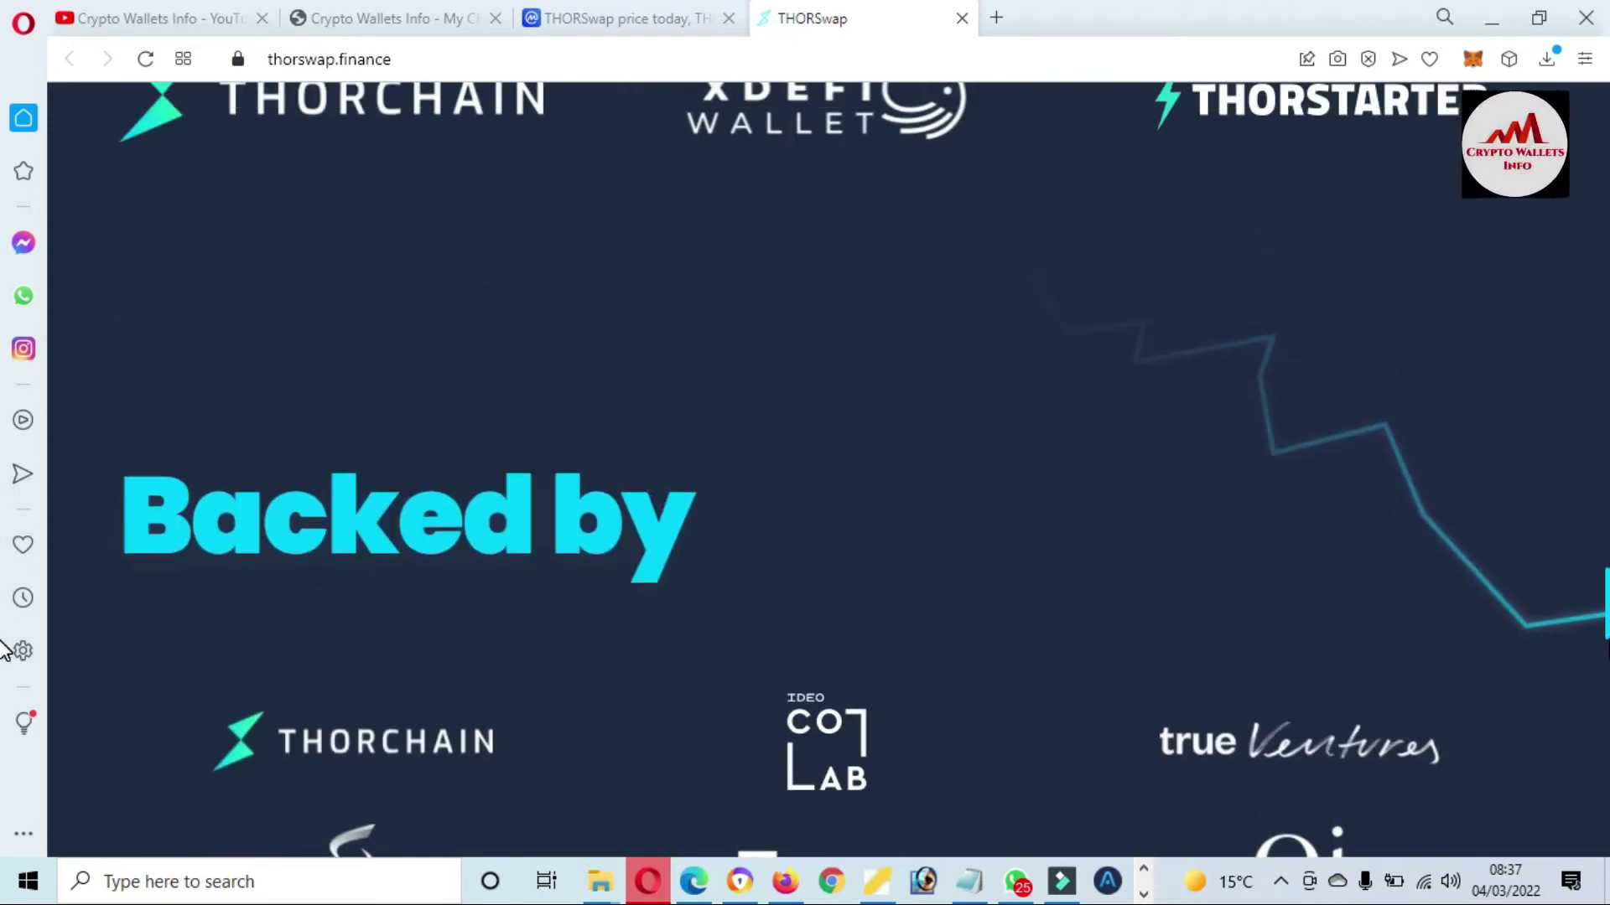
{"action": "scroll", "coordinate": [4, 650], "scroll_direction": "down", "scroll_amount": 3}
{"action": "scroll", "coordinate": [4, 679], "scroll_direction": "down", "scroll_amount": 6}
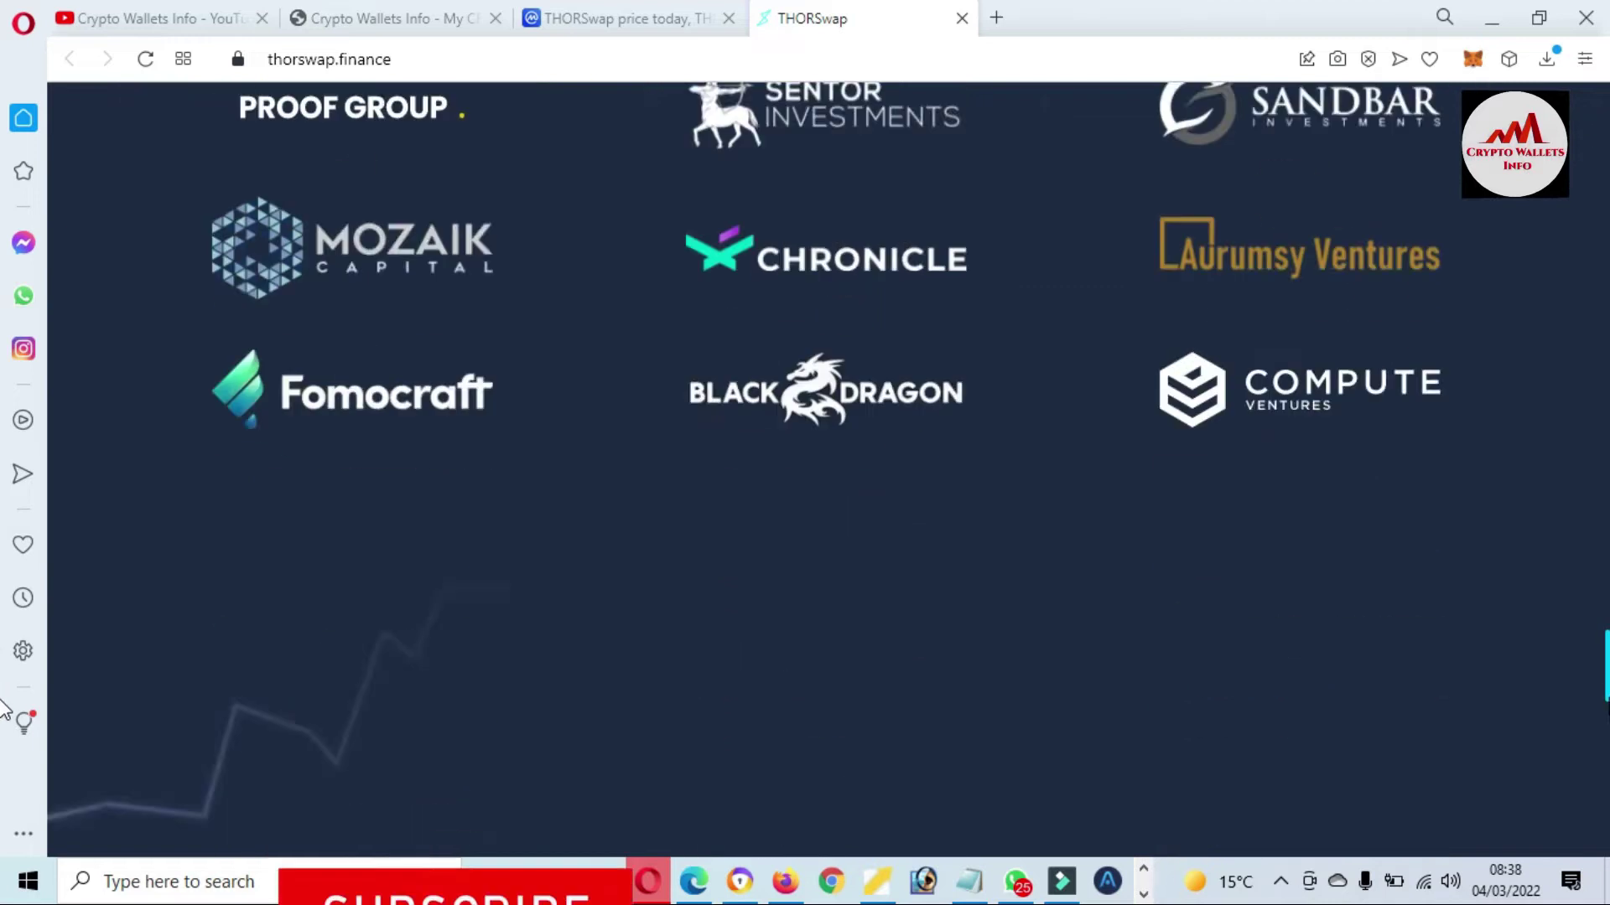
{"action": "scroll", "coordinate": [4, 720], "scroll_direction": "down", "scroll_amount": 3}
{"action": "scroll", "coordinate": [4, 771], "scroll_direction": "down", "scroll_amount": 6}
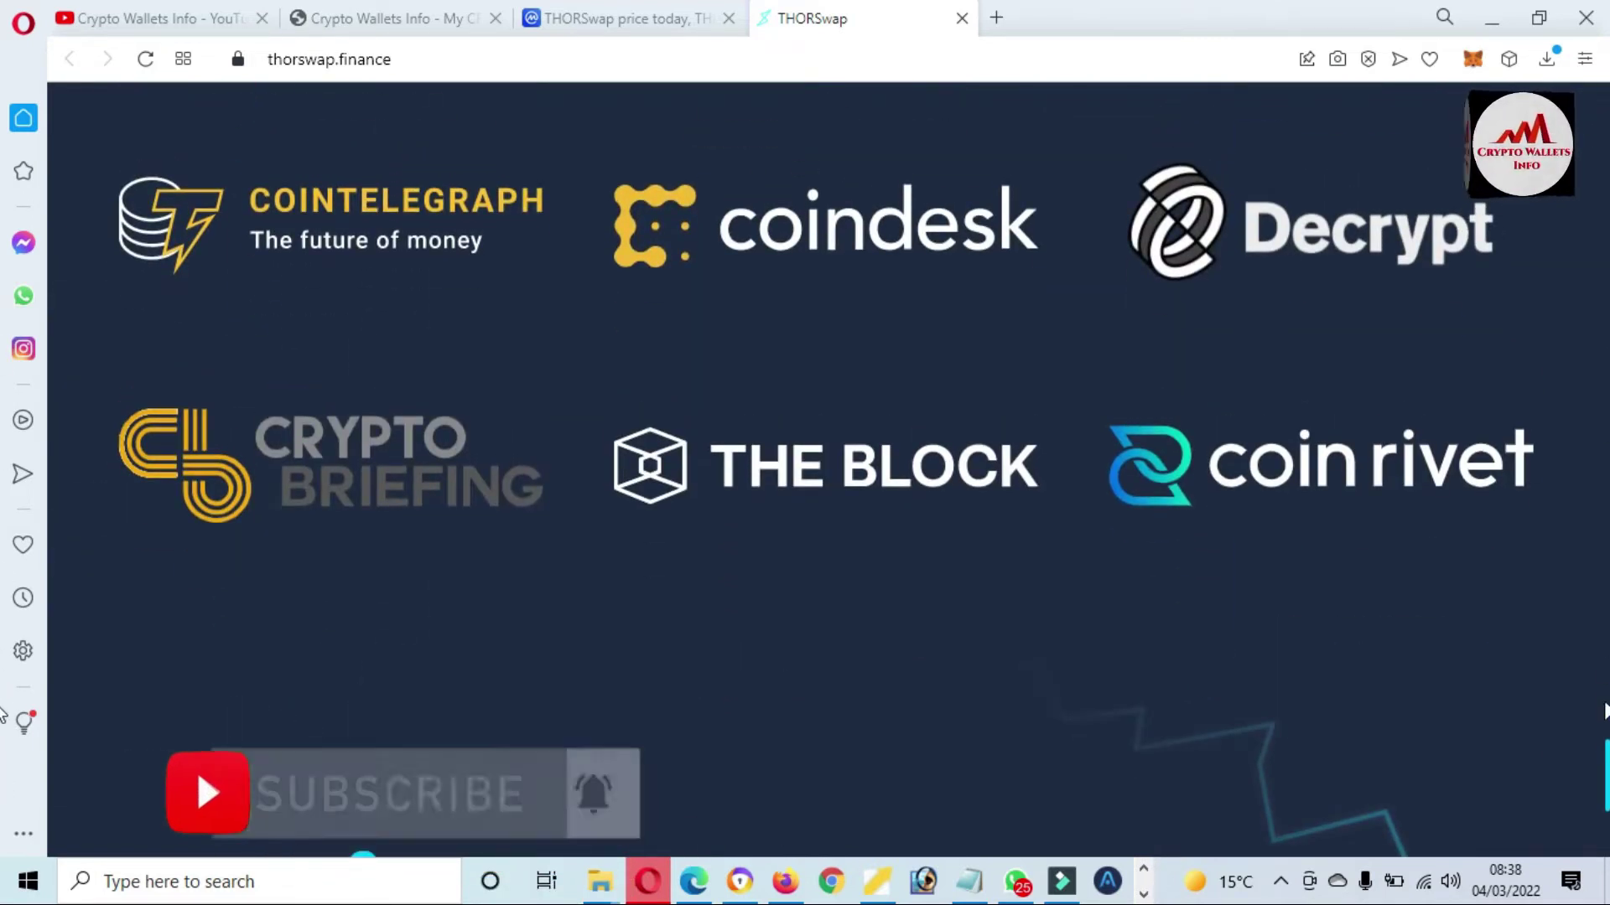
{"action": "scroll", "coordinate": [4, 420], "scroll_direction": "up", "scroll_amount": 20}
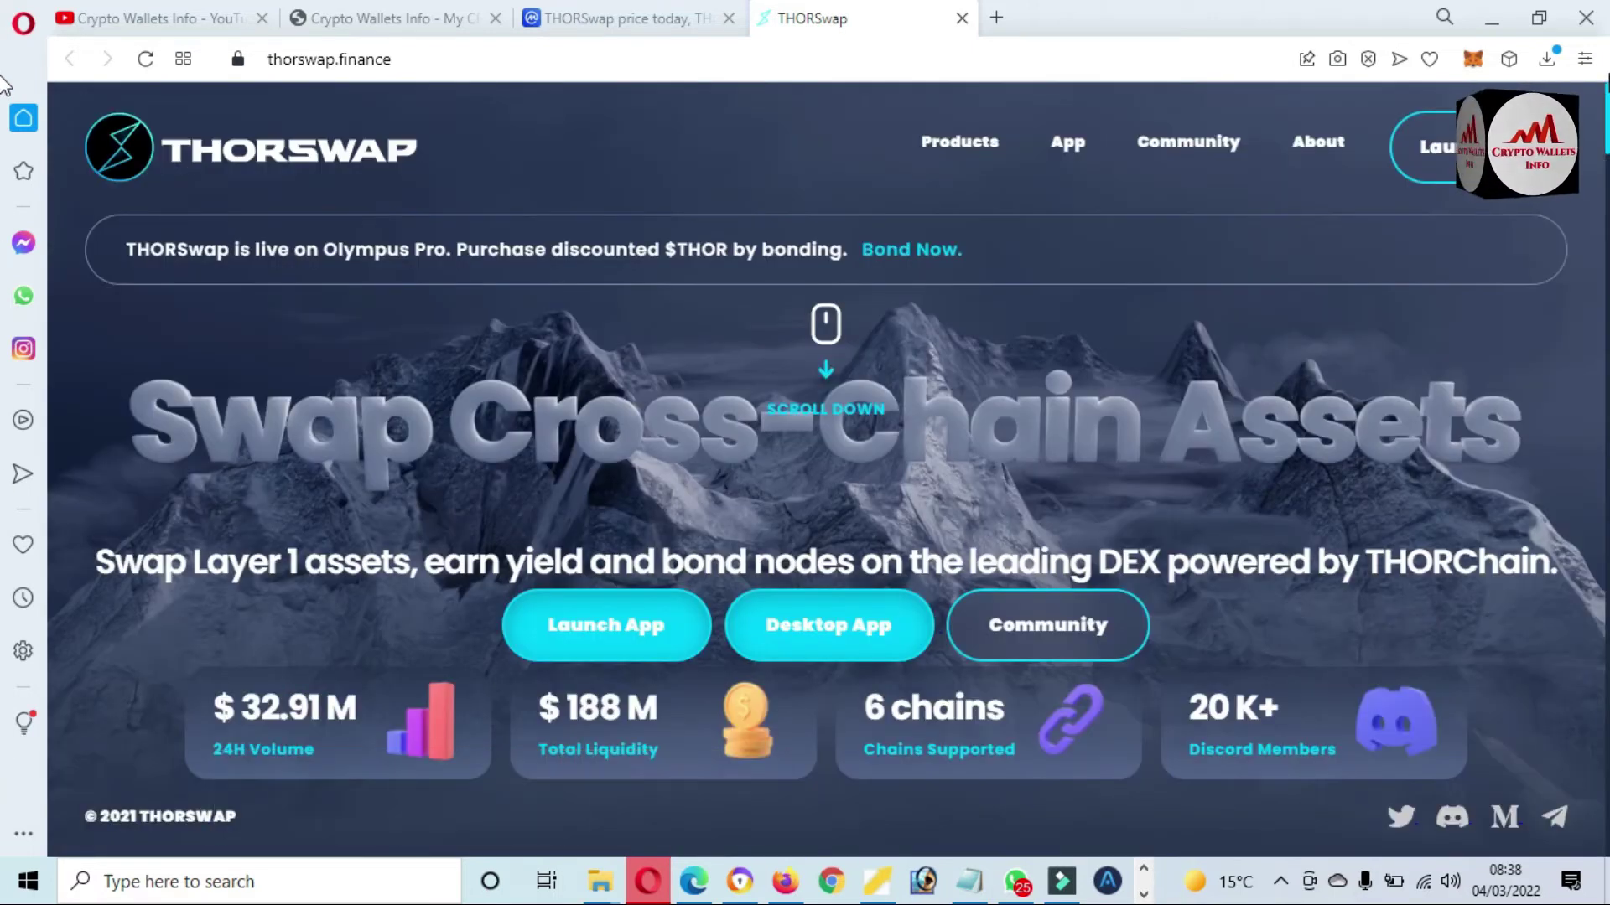
Open the THORSwap Desktop App download page offering version 0.4.2.
{"action": "left_click", "coordinate": [817, 641]}
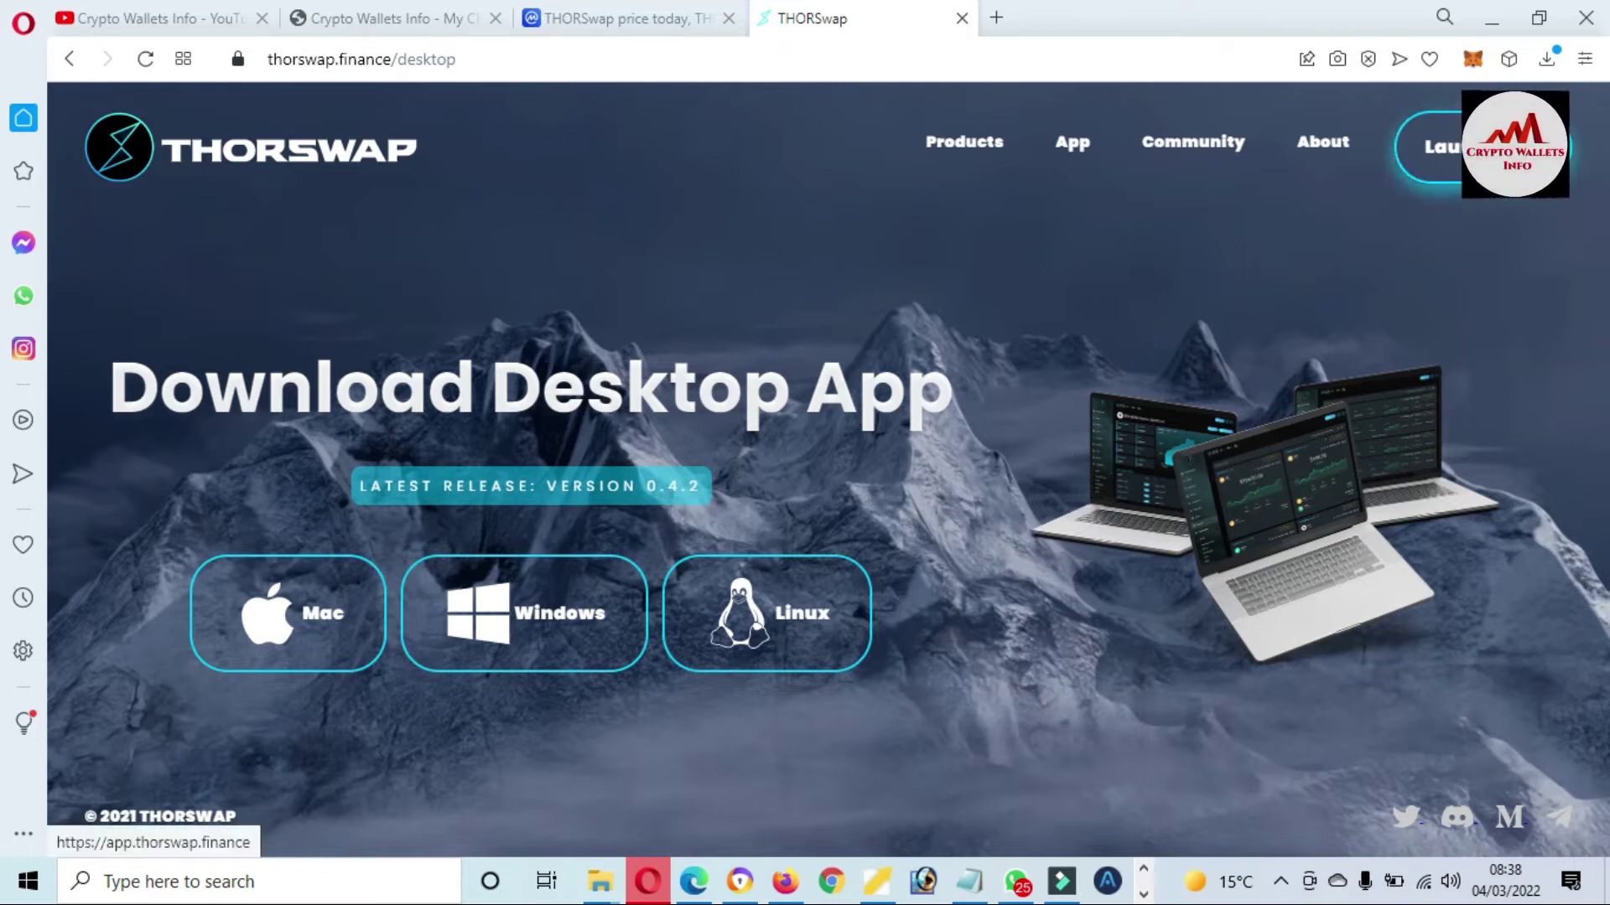
Launch the THORSwap web app in a new tab and scroll its dashboard pool list.
{"action": "left_click", "coordinate": [1460, 161]}
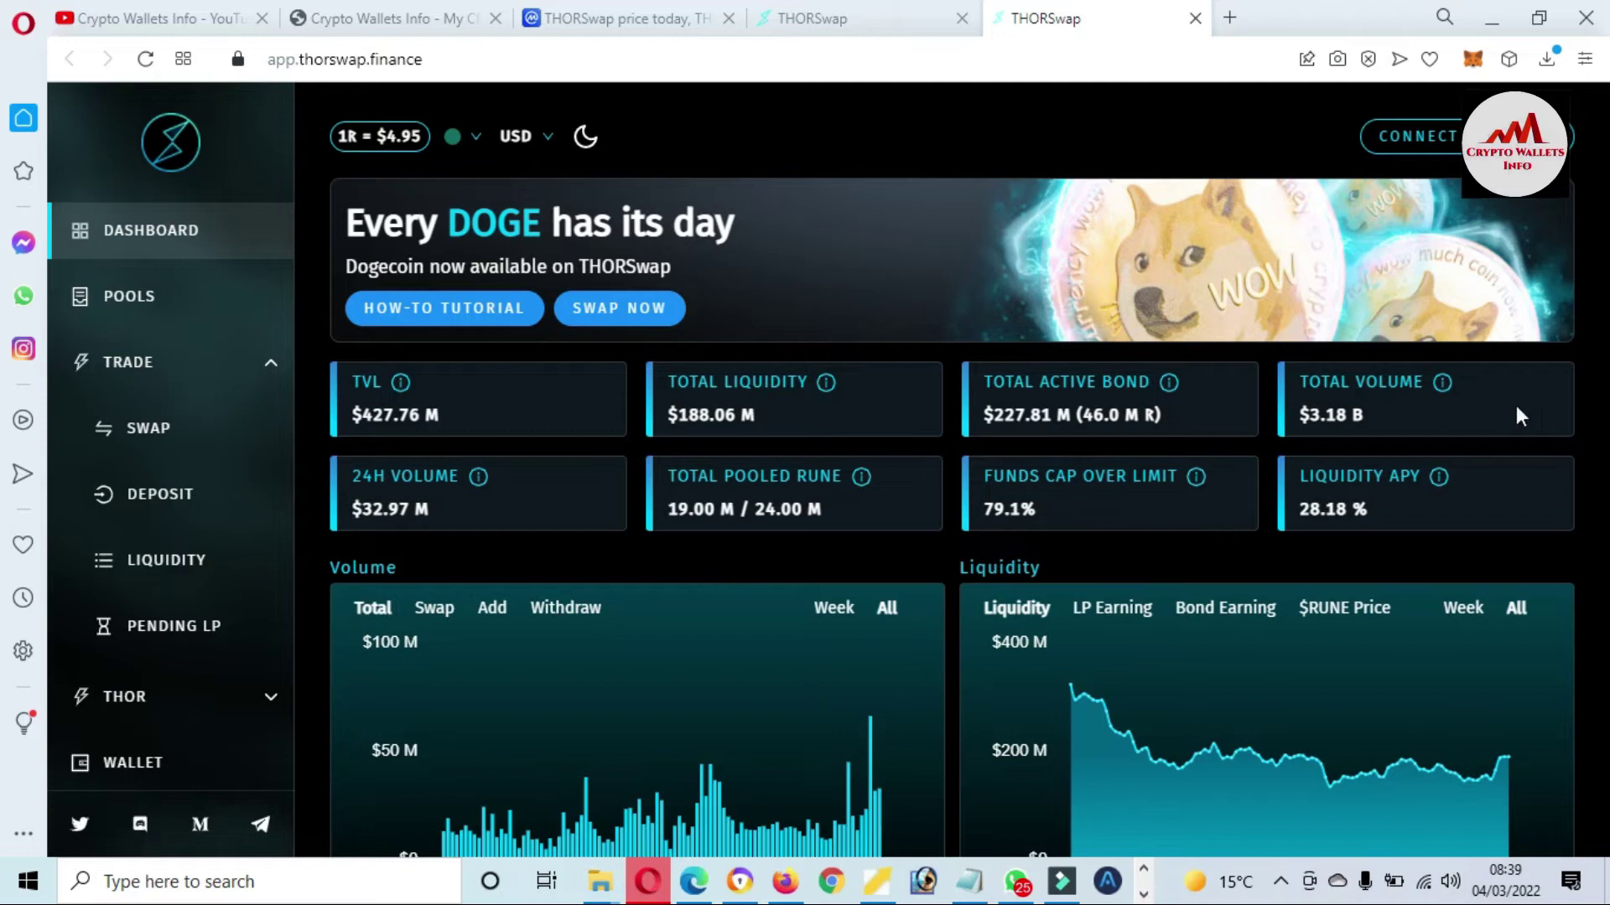
{"action": "scroll", "coordinate": [1597, 398], "scroll_direction": "down", "scroll_amount": 3}
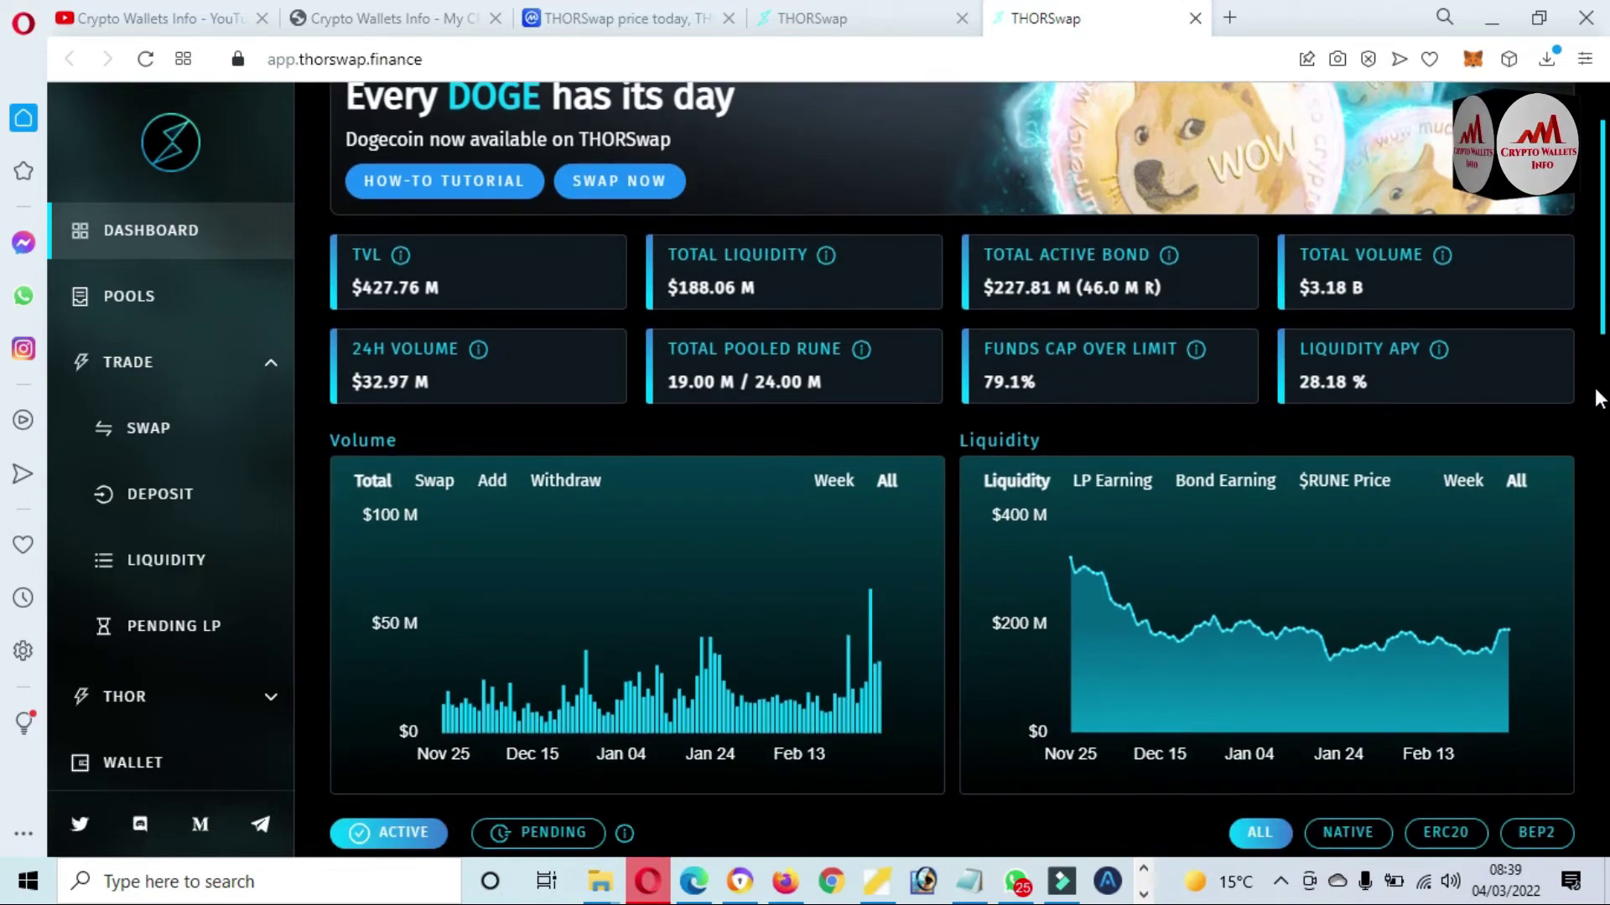
{"action": "scroll", "coordinate": [1597, 398], "scroll_direction": "down", "scroll_amount": 5}
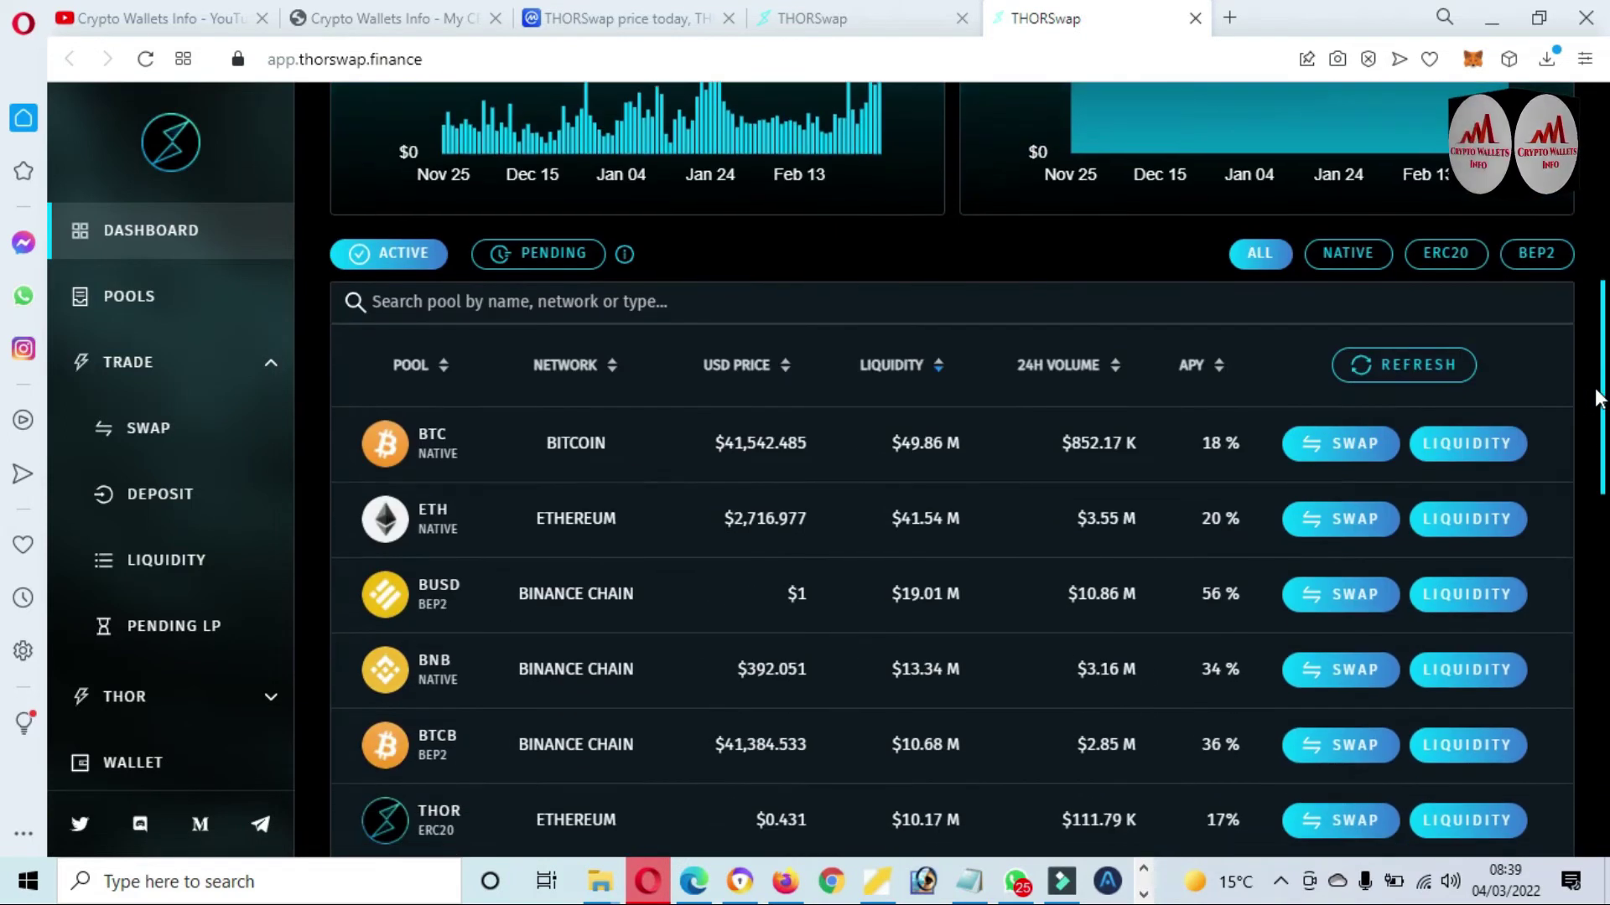
{"action": "scroll", "coordinate": [1597, 398], "scroll_direction": "down", "scroll_amount": 1}
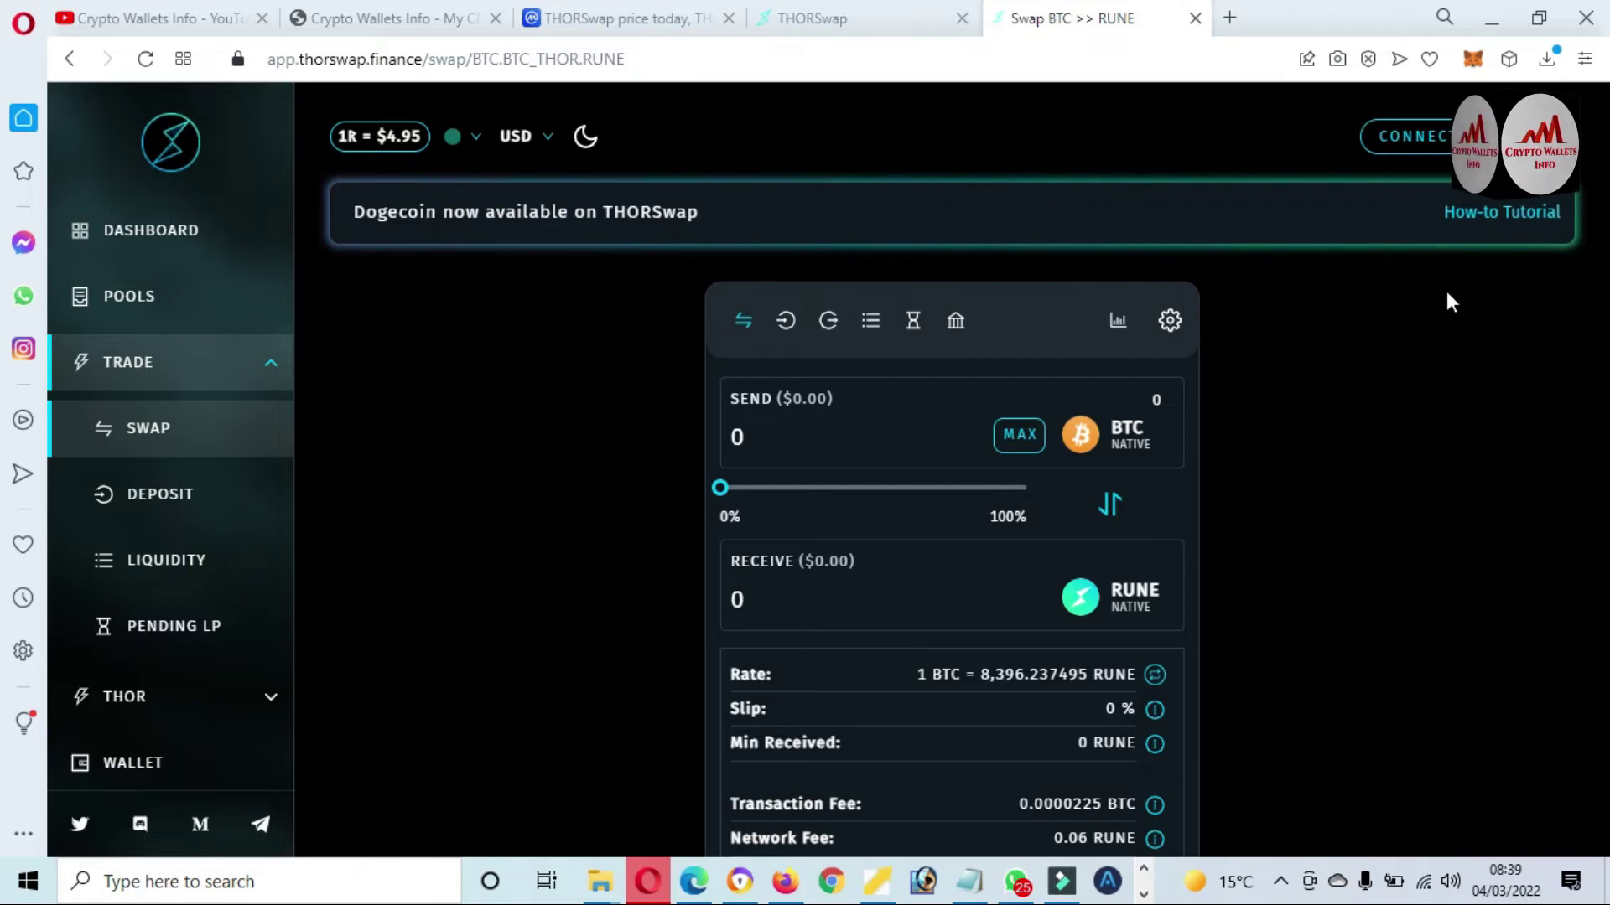
Attempt to connect a MetaMask wallet on the ETH chain, which fails.
{"action": "scroll", "coordinate": [1448, 295], "scroll_direction": "down", "scroll_amount": 1}
{"action": "scroll", "coordinate": [1447, 293], "scroll_direction": "up", "scroll_amount": 1}
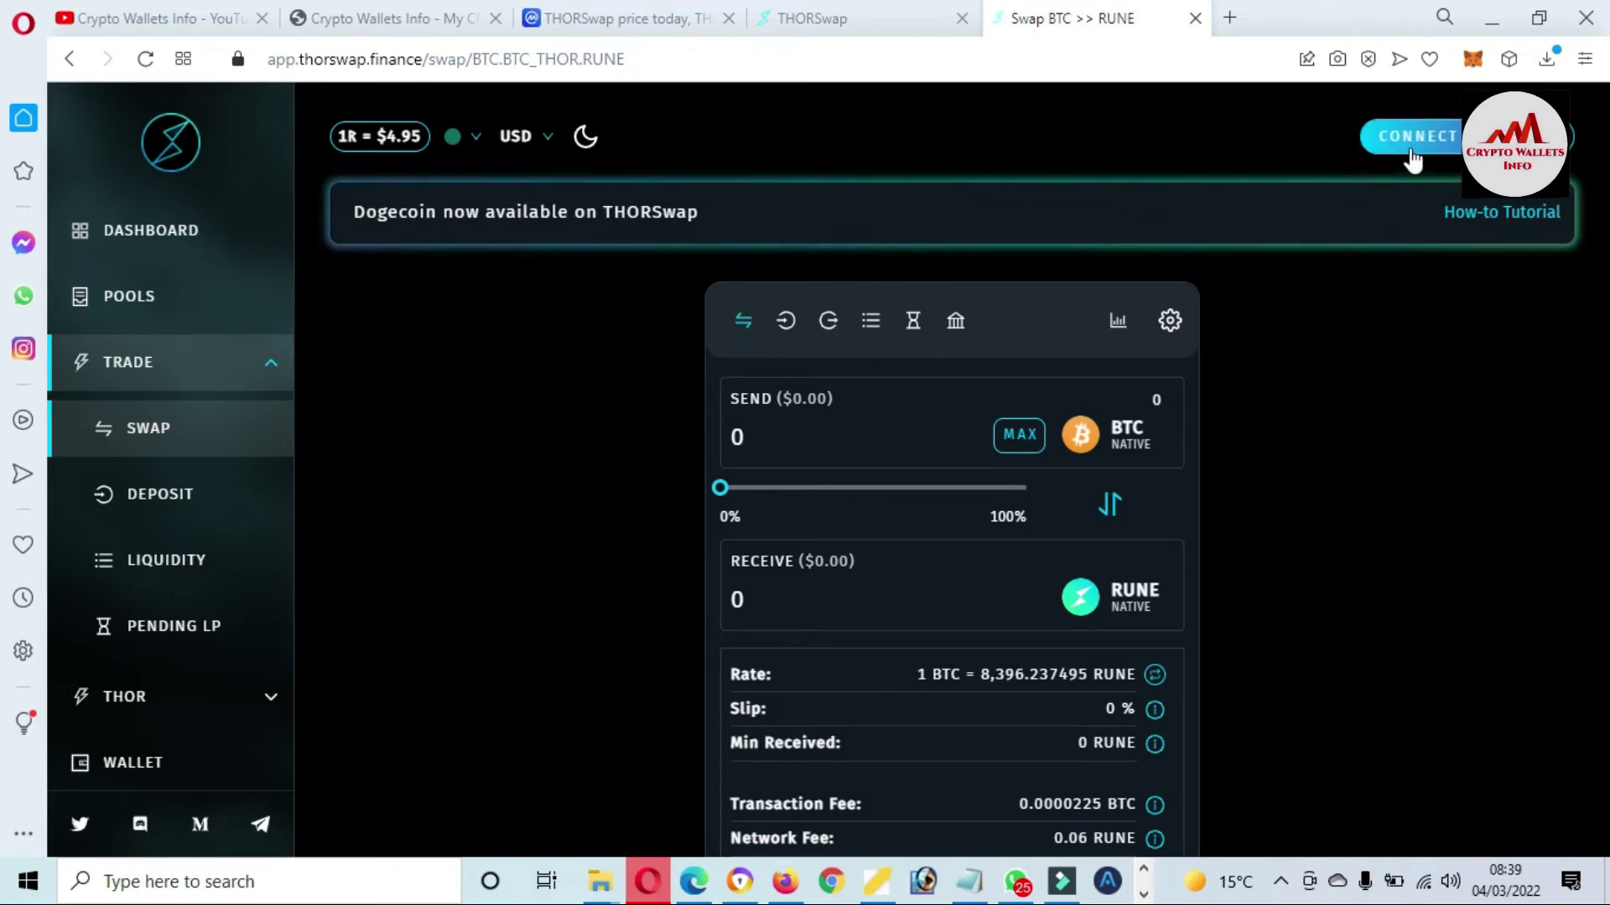
{"action": "left_click", "coordinate": [1429, 154]}
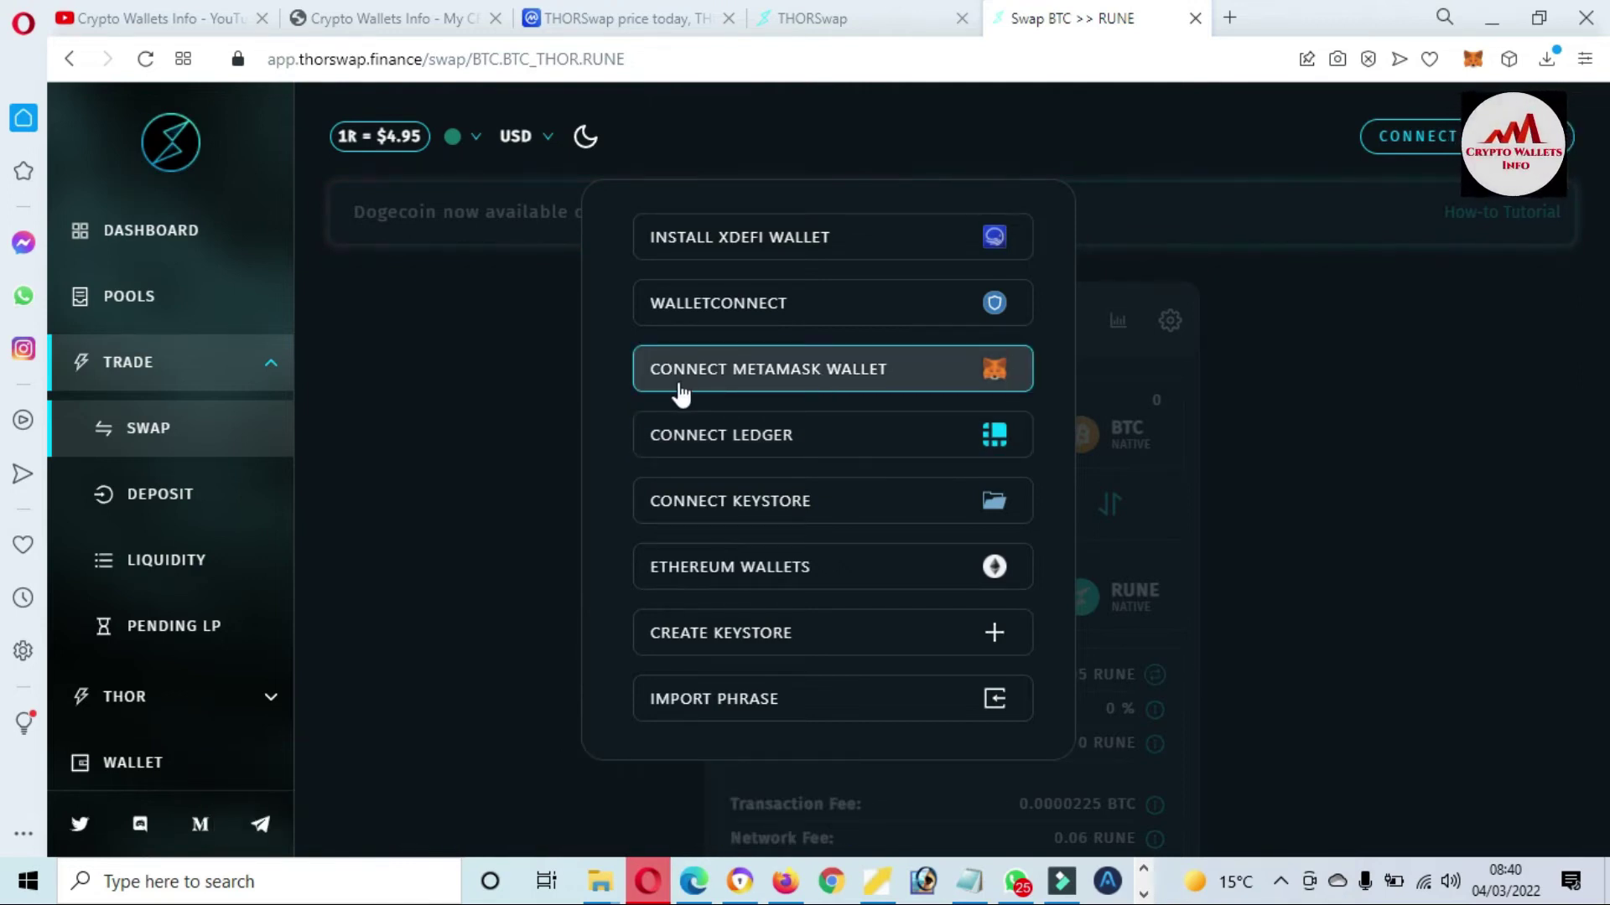
{"action": "left_click", "coordinate": [820, 378]}
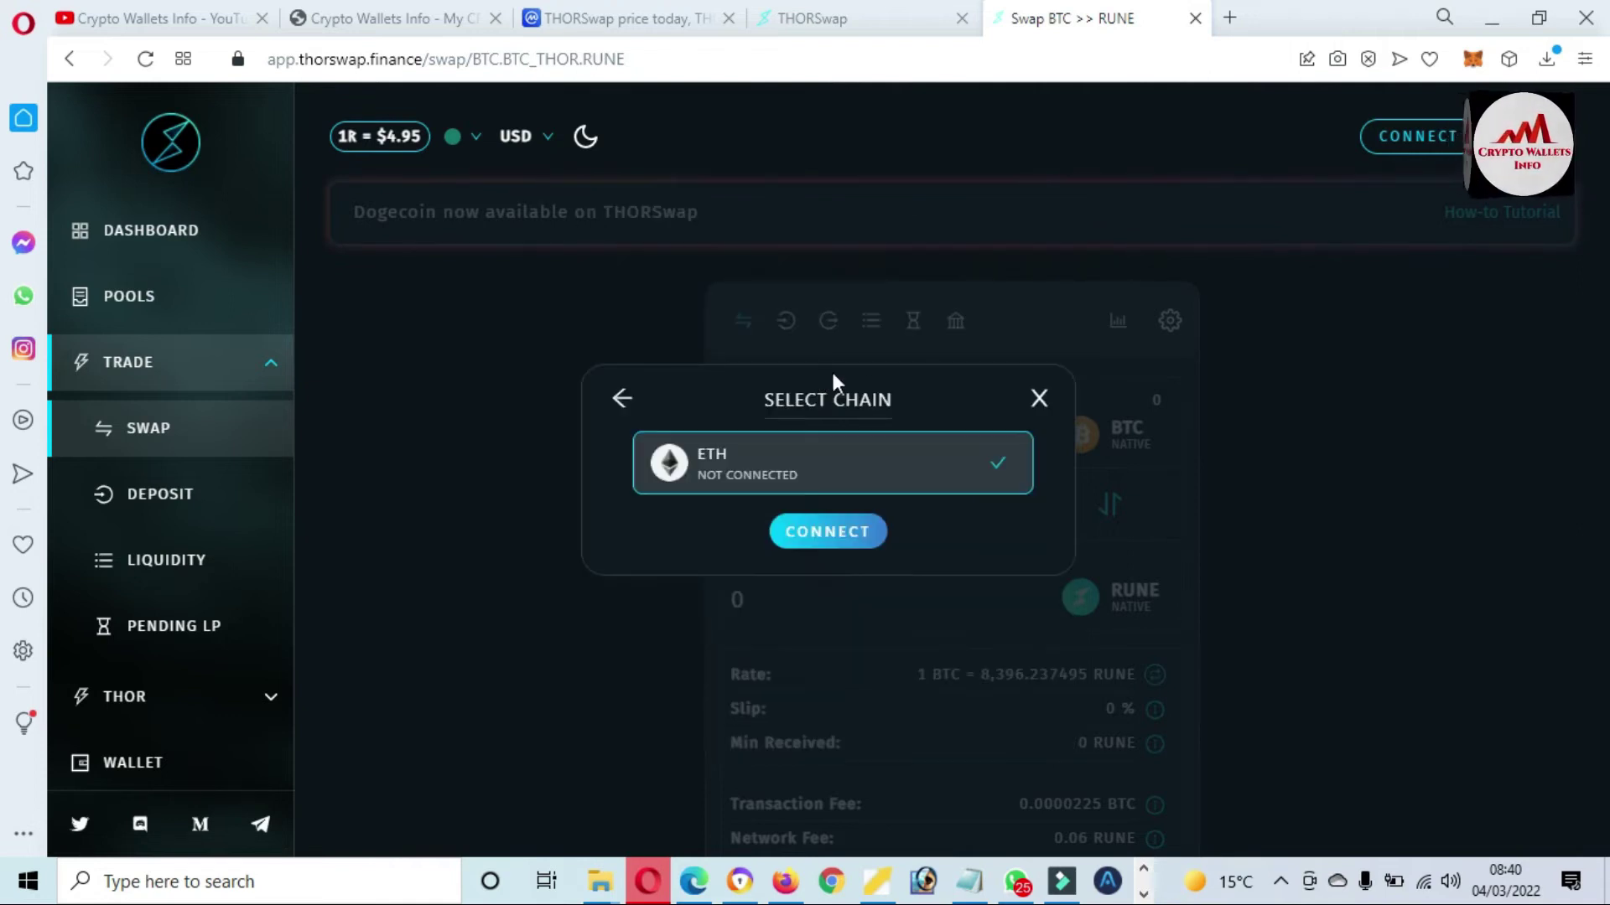
{"action": "left_click", "coordinate": [1005, 474]}
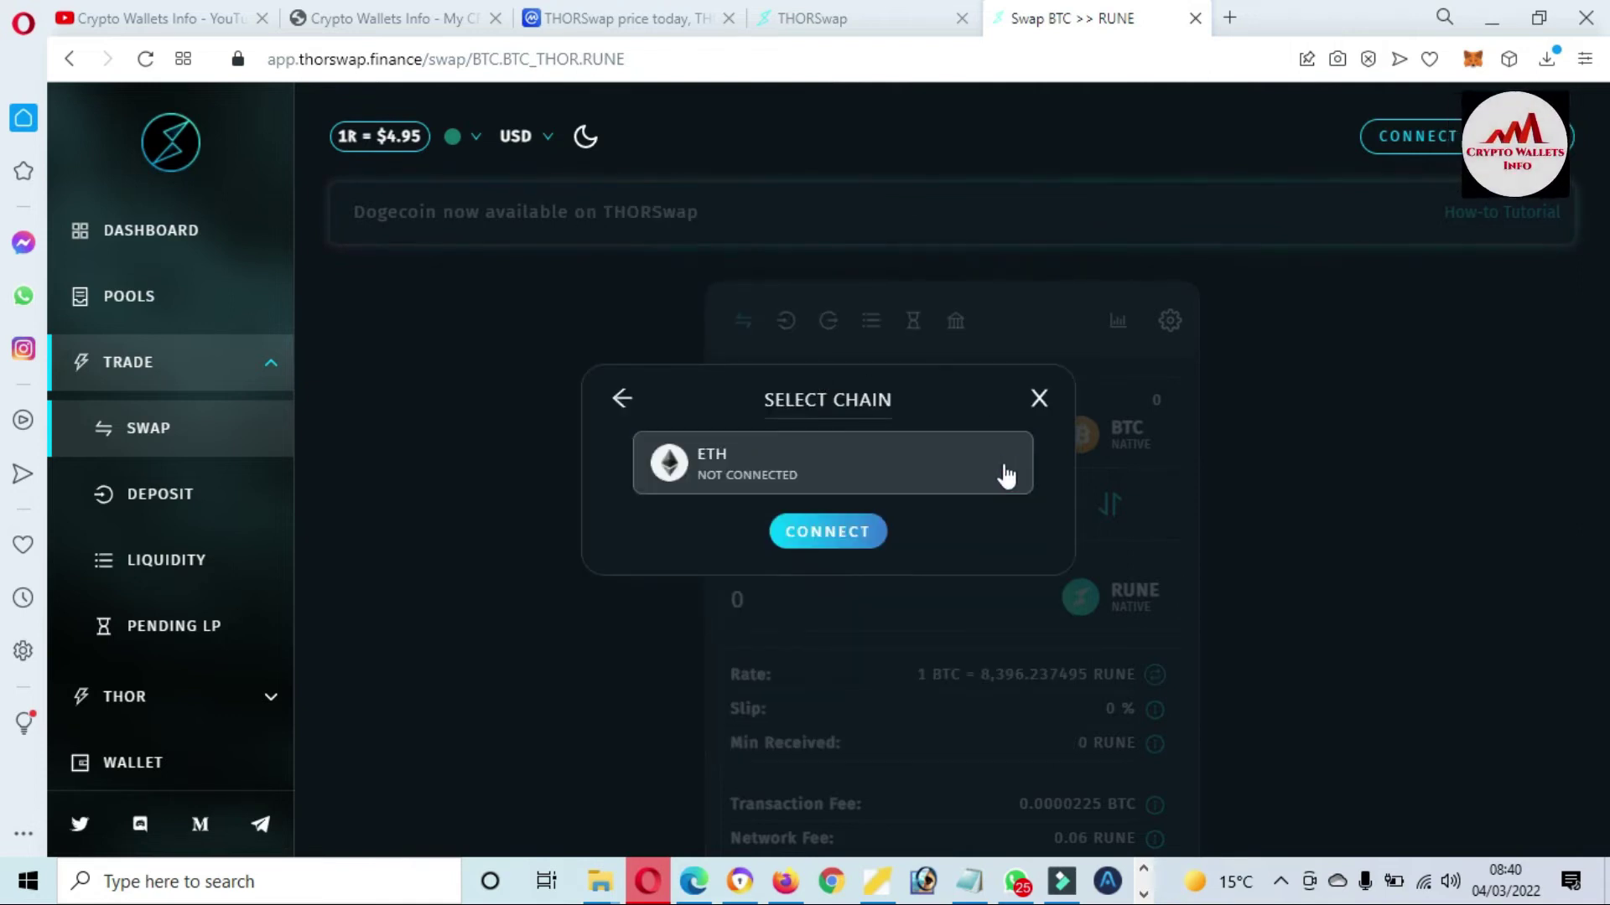
{"action": "left_click", "coordinate": [989, 483]}
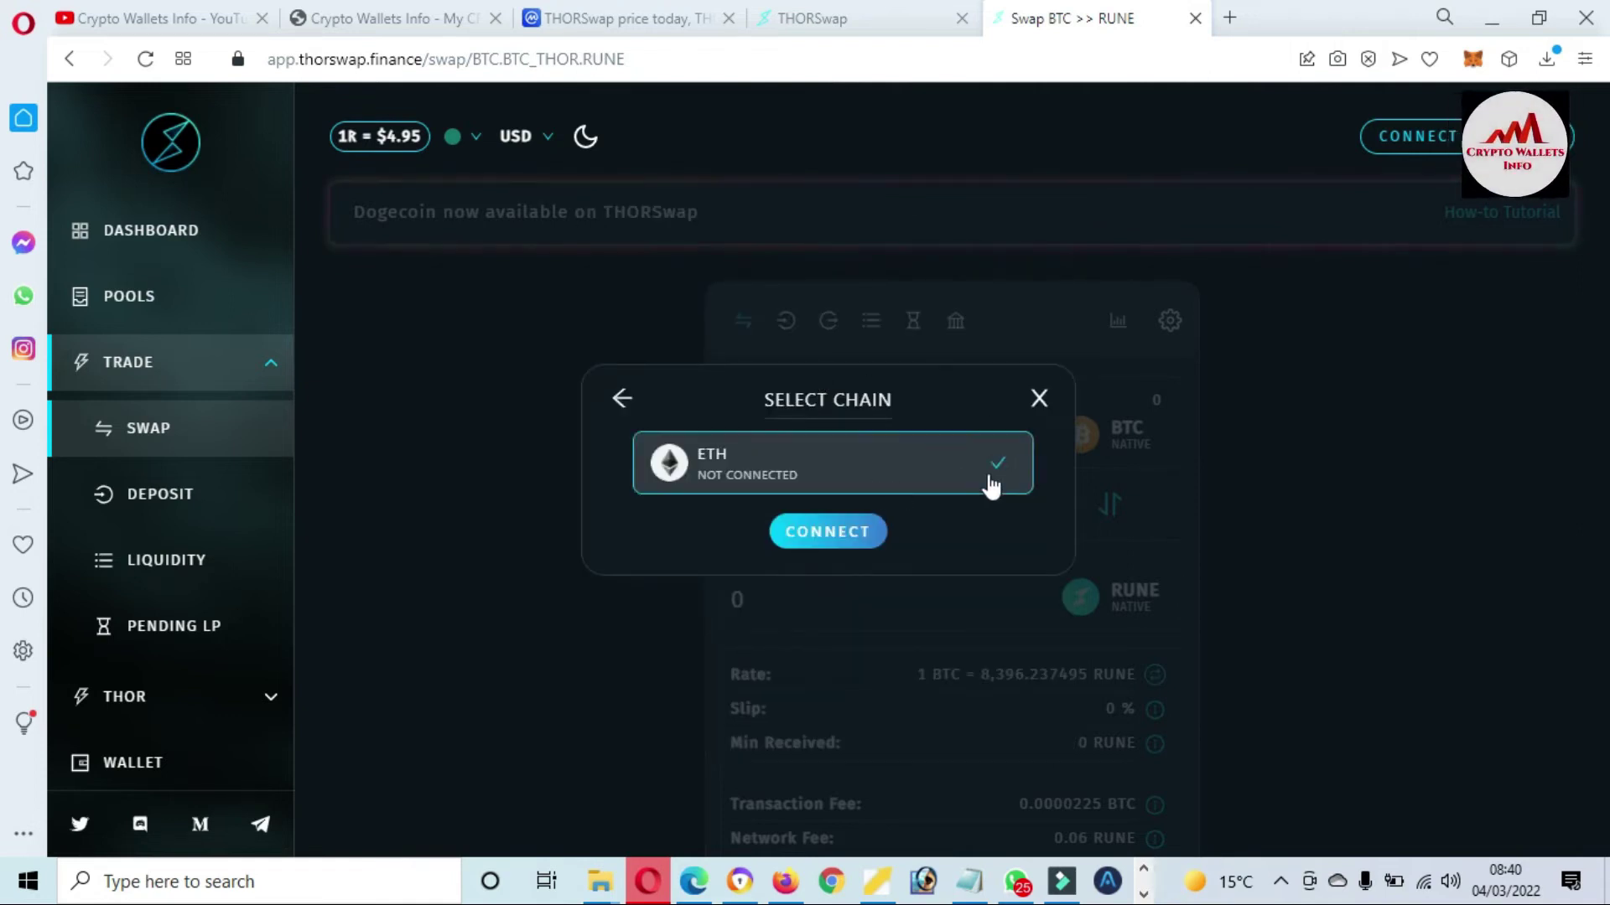
{"action": "left_click", "coordinate": [828, 537]}
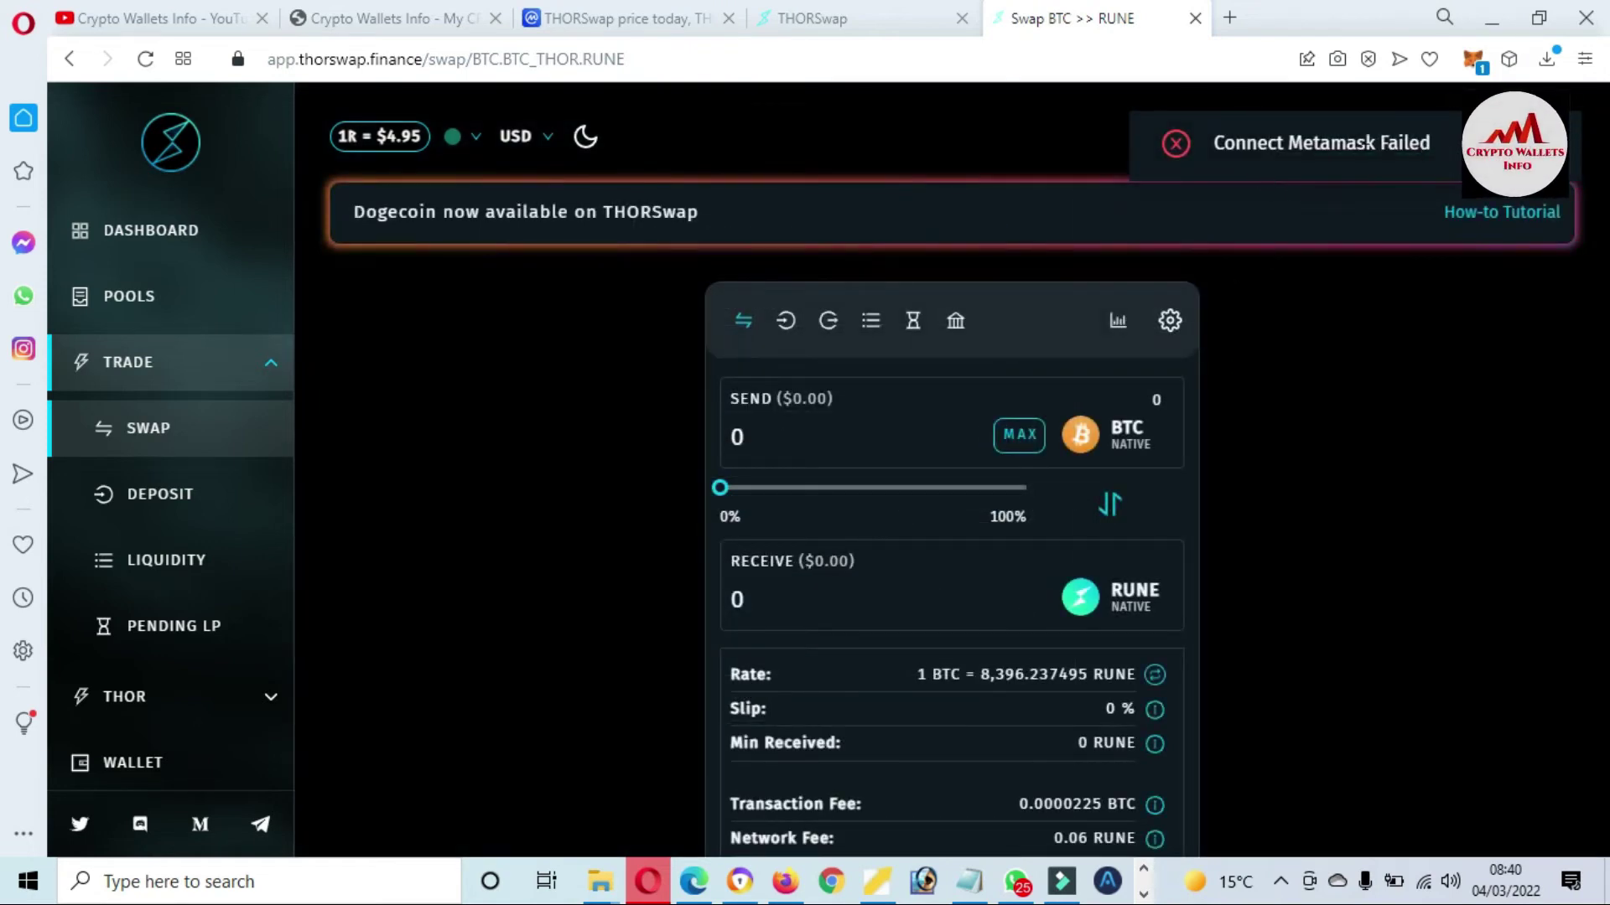
Unlock MetaMask with the wallet password and switch it to Ethereum Mainnet.
{"action": "left_click", "coordinate": [1480, 71]}
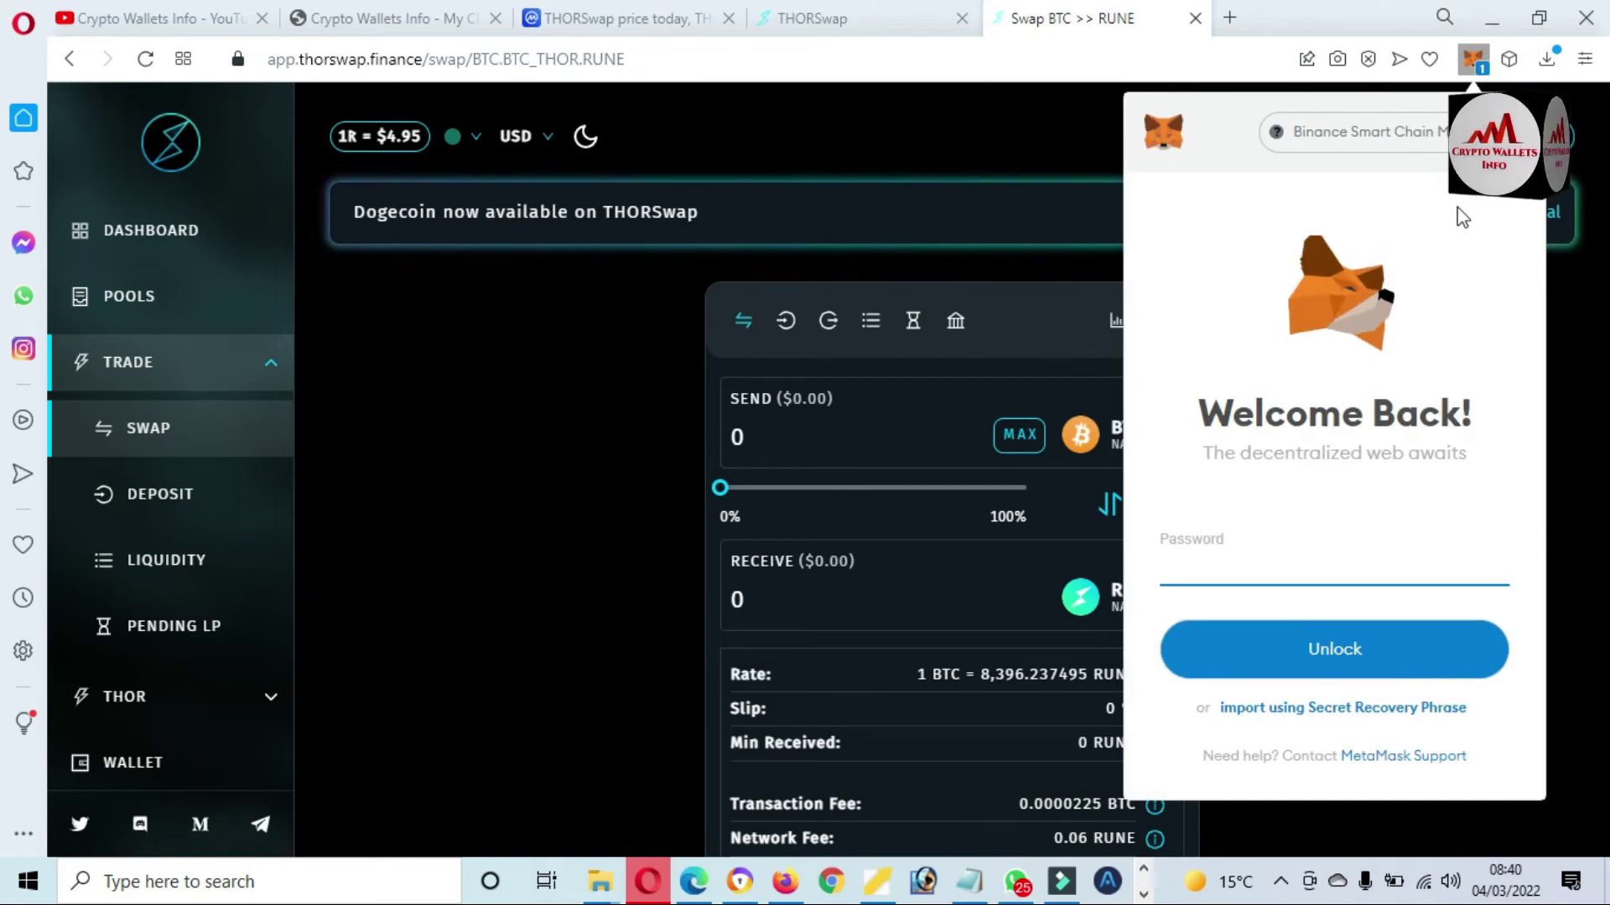
{"action": "left_click", "coordinate": [1247, 549]}
{"action": "type", "text": "*****"}
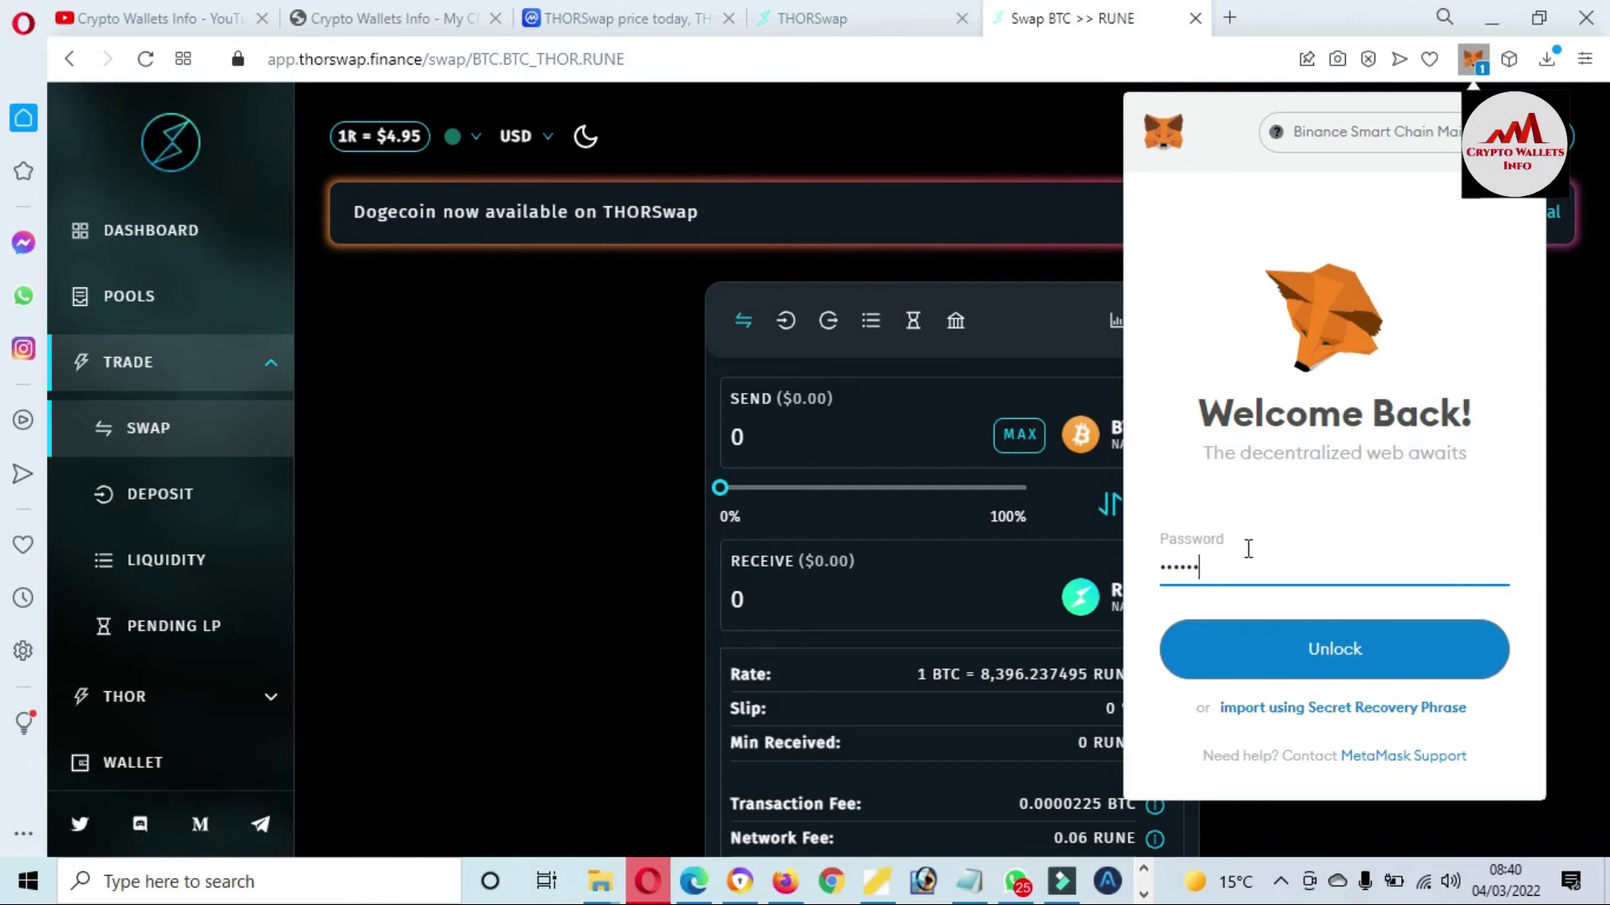
{"action": "type", "text": "********"}
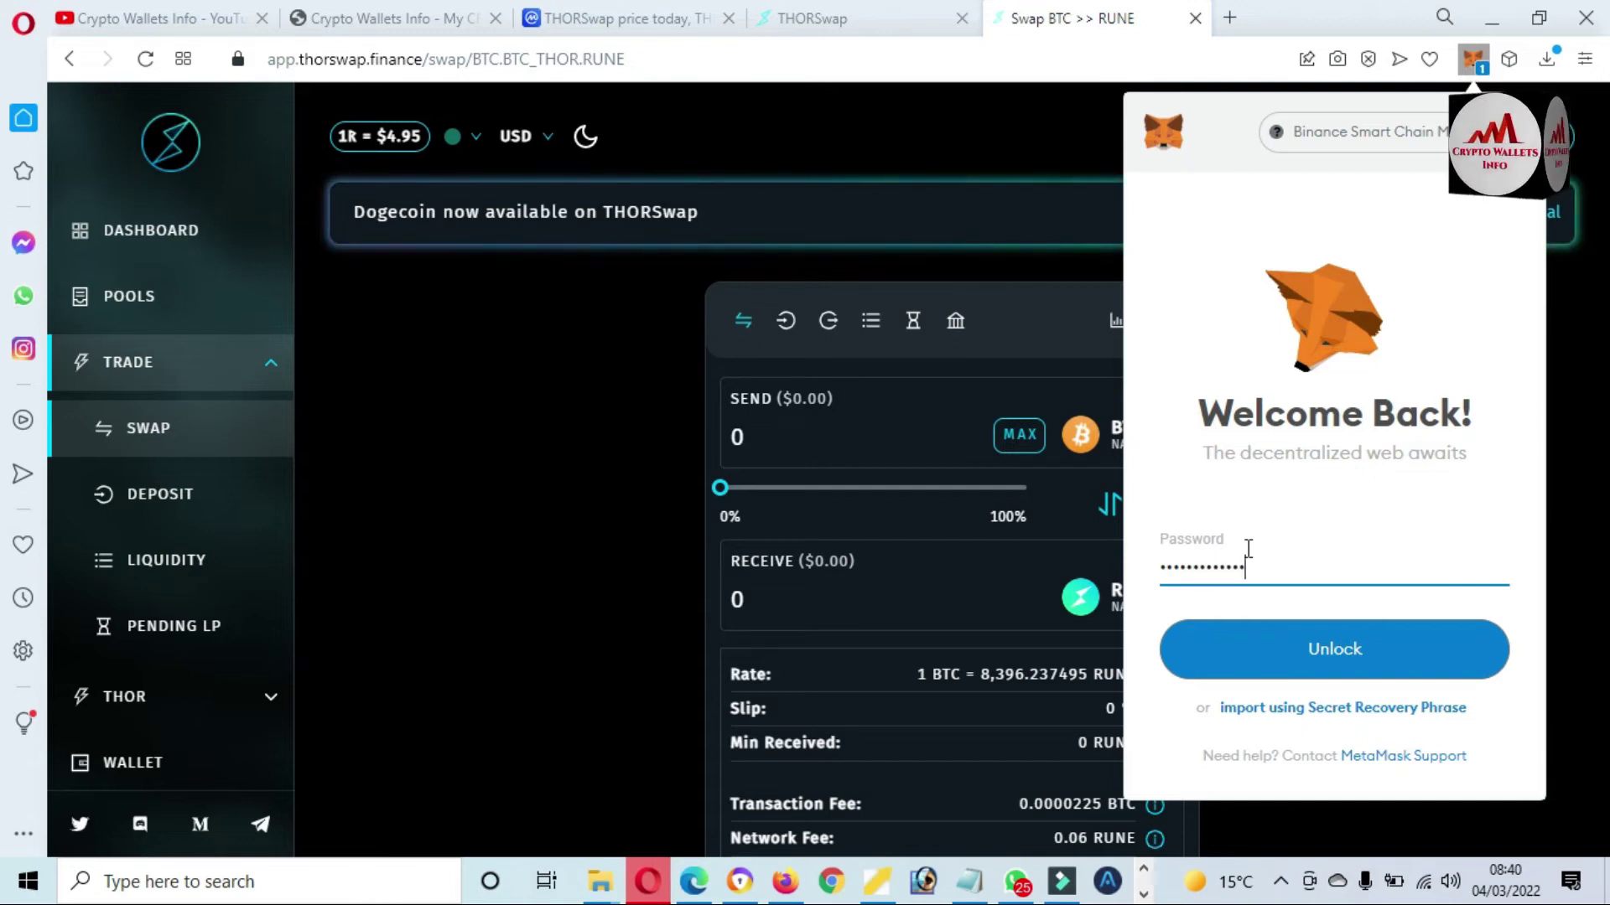
{"action": "left_click", "coordinate": [1354, 646]}
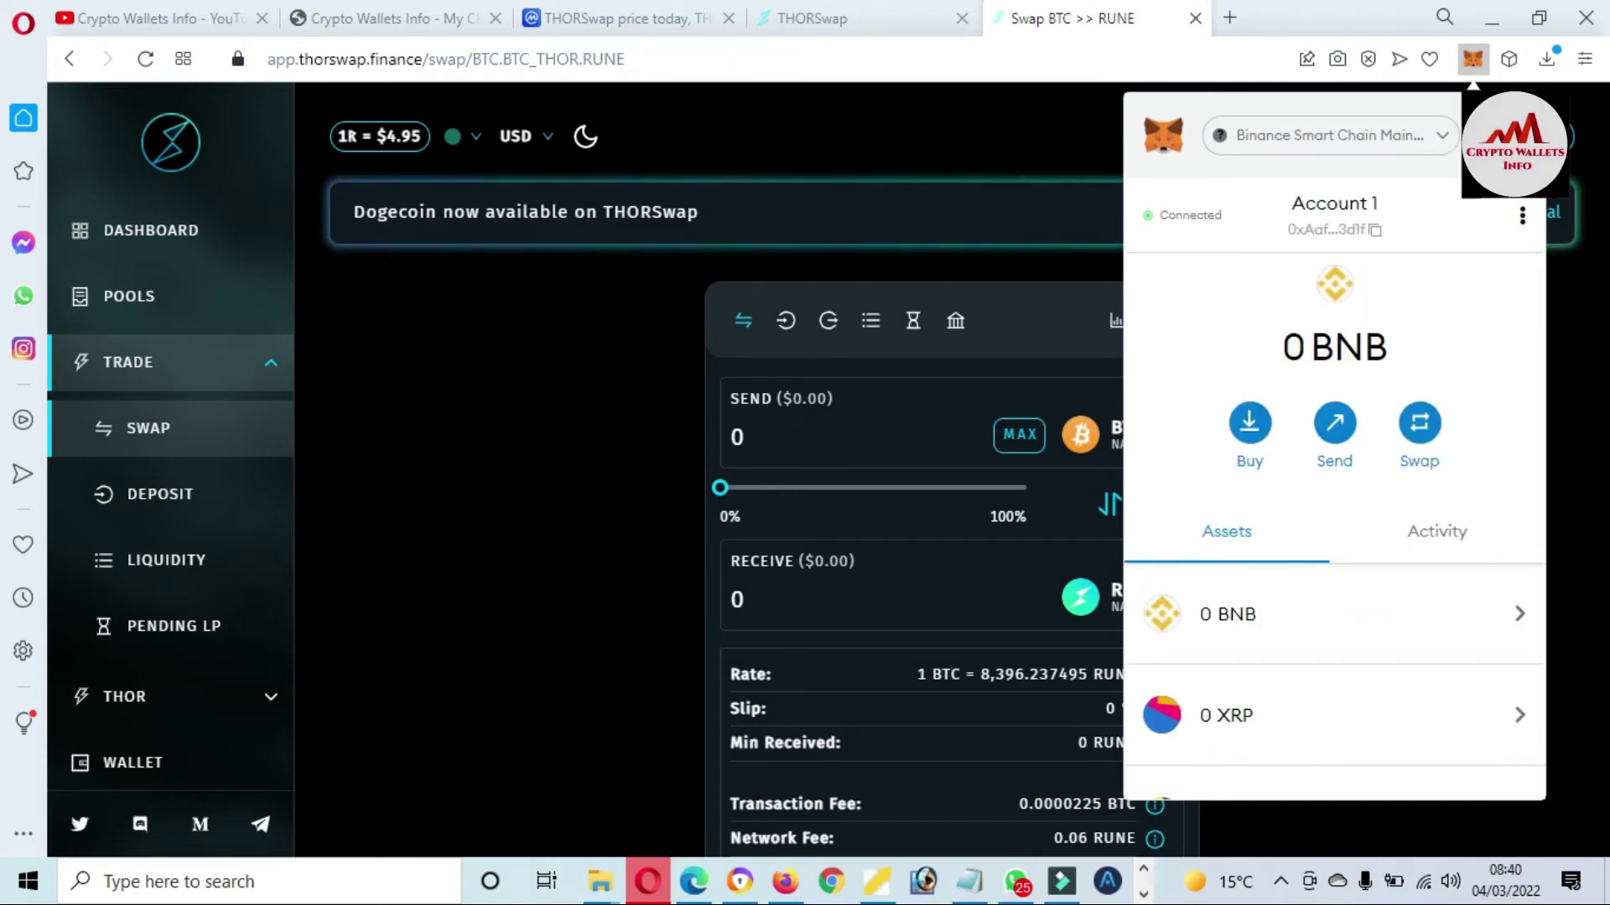
{"action": "left_click", "coordinate": [1448, 136]}
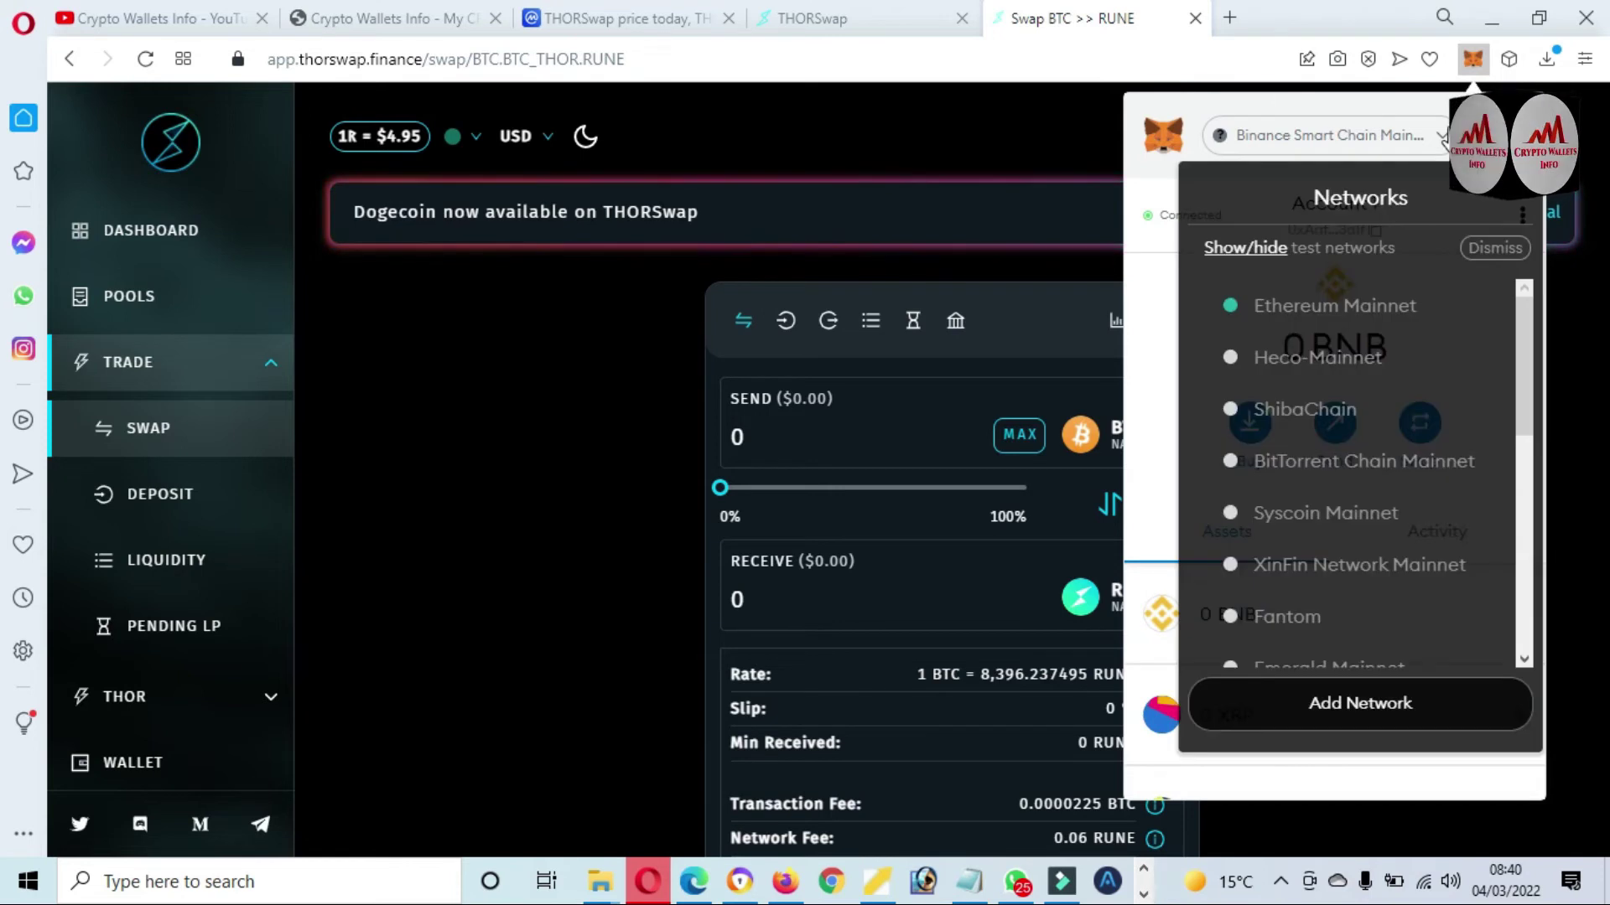
{"action": "left_click", "coordinate": [1347, 316]}
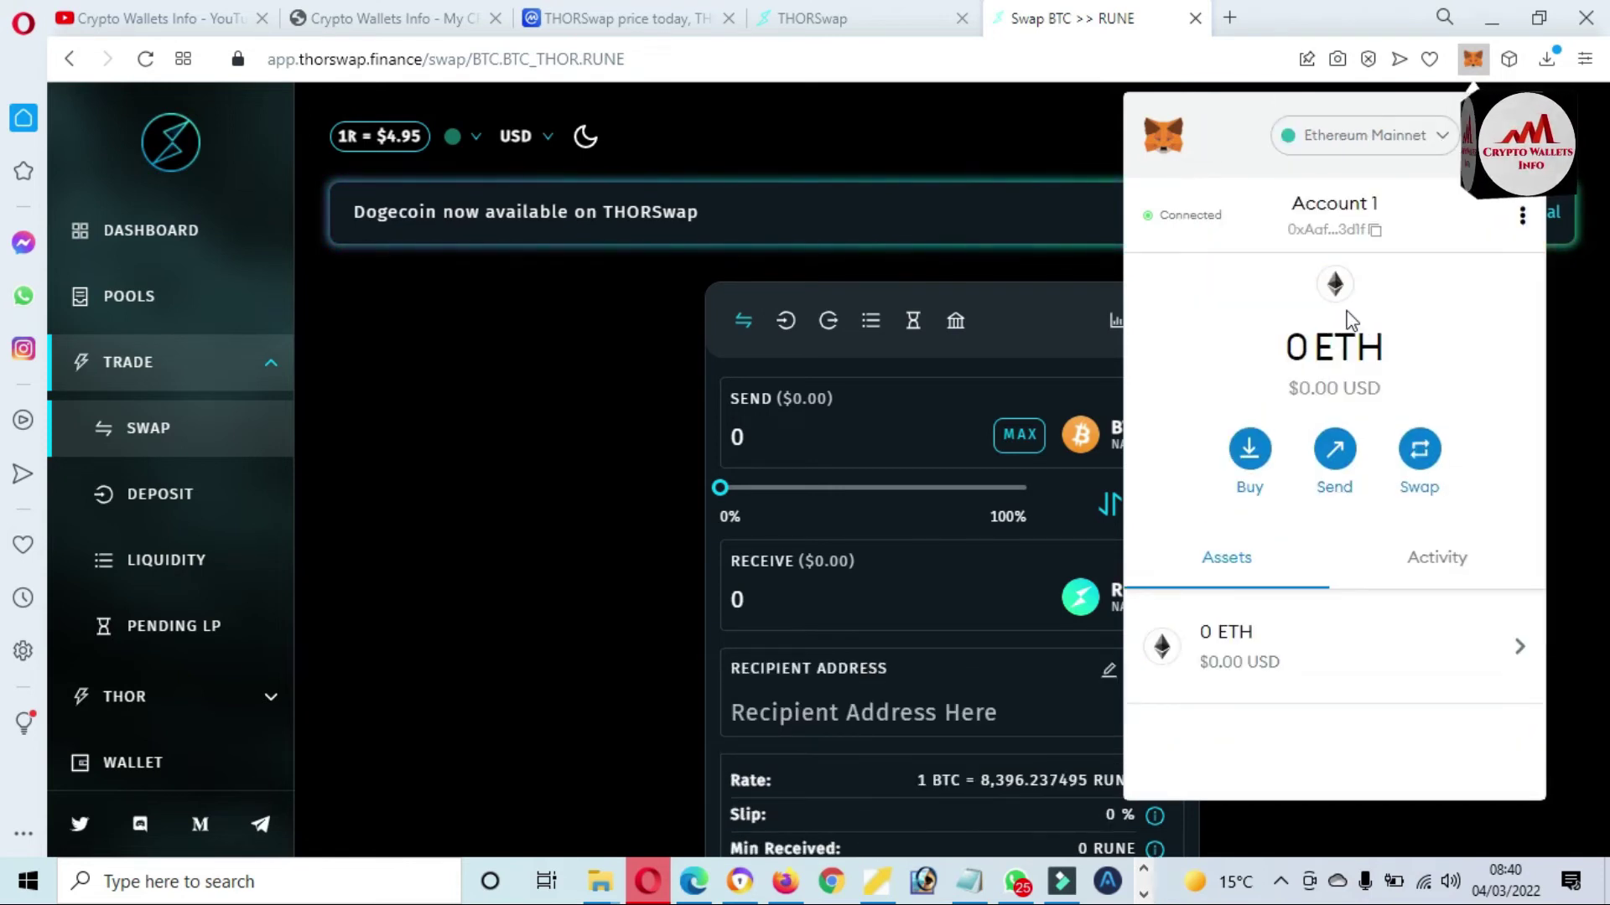
{"action": "left_click", "coordinate": [1072, 253]}
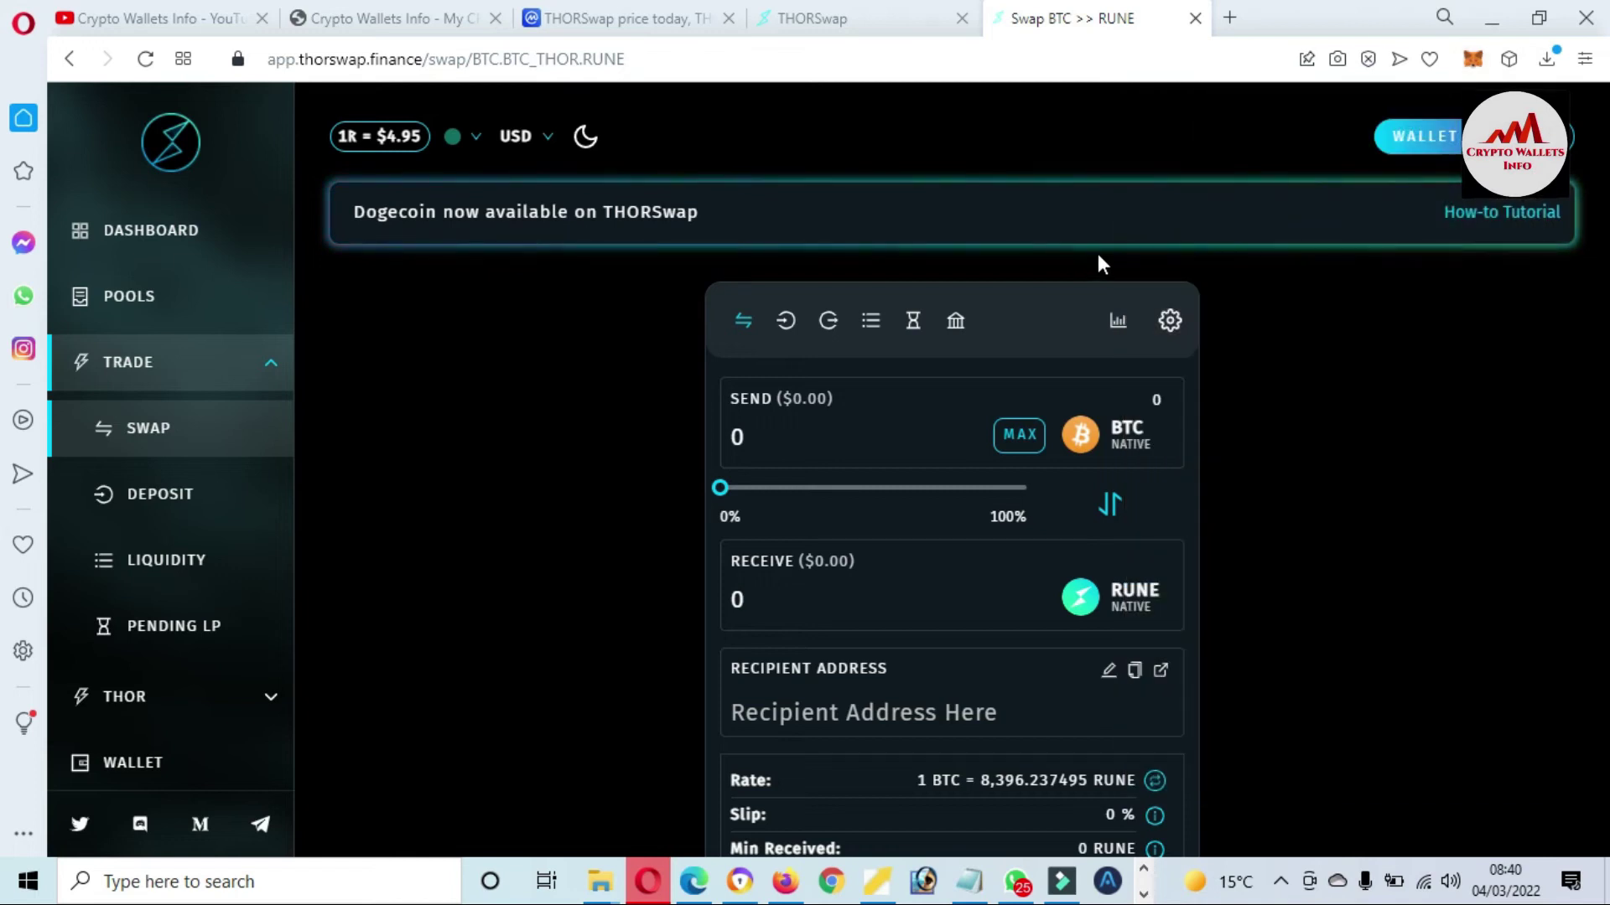
Copy the connected Ethereum address from THORSwap's wallet panel, then close it.
{"action": "left_click", "coordinate": [1453, 143]}
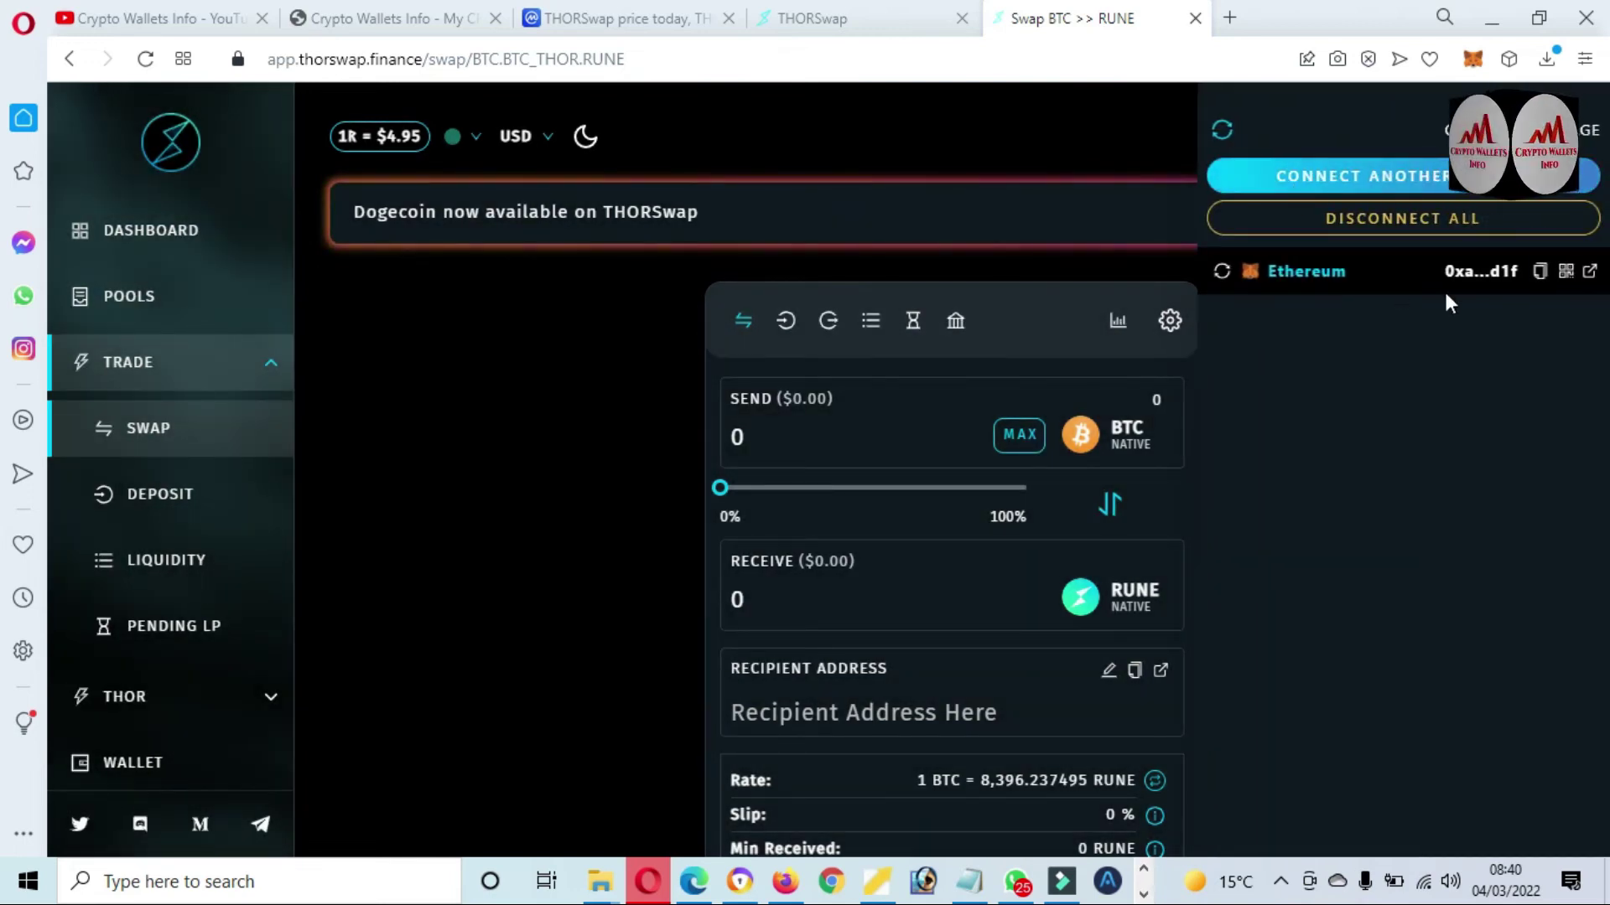
{"action": "left_click", "coordinate": [1538, 271]}
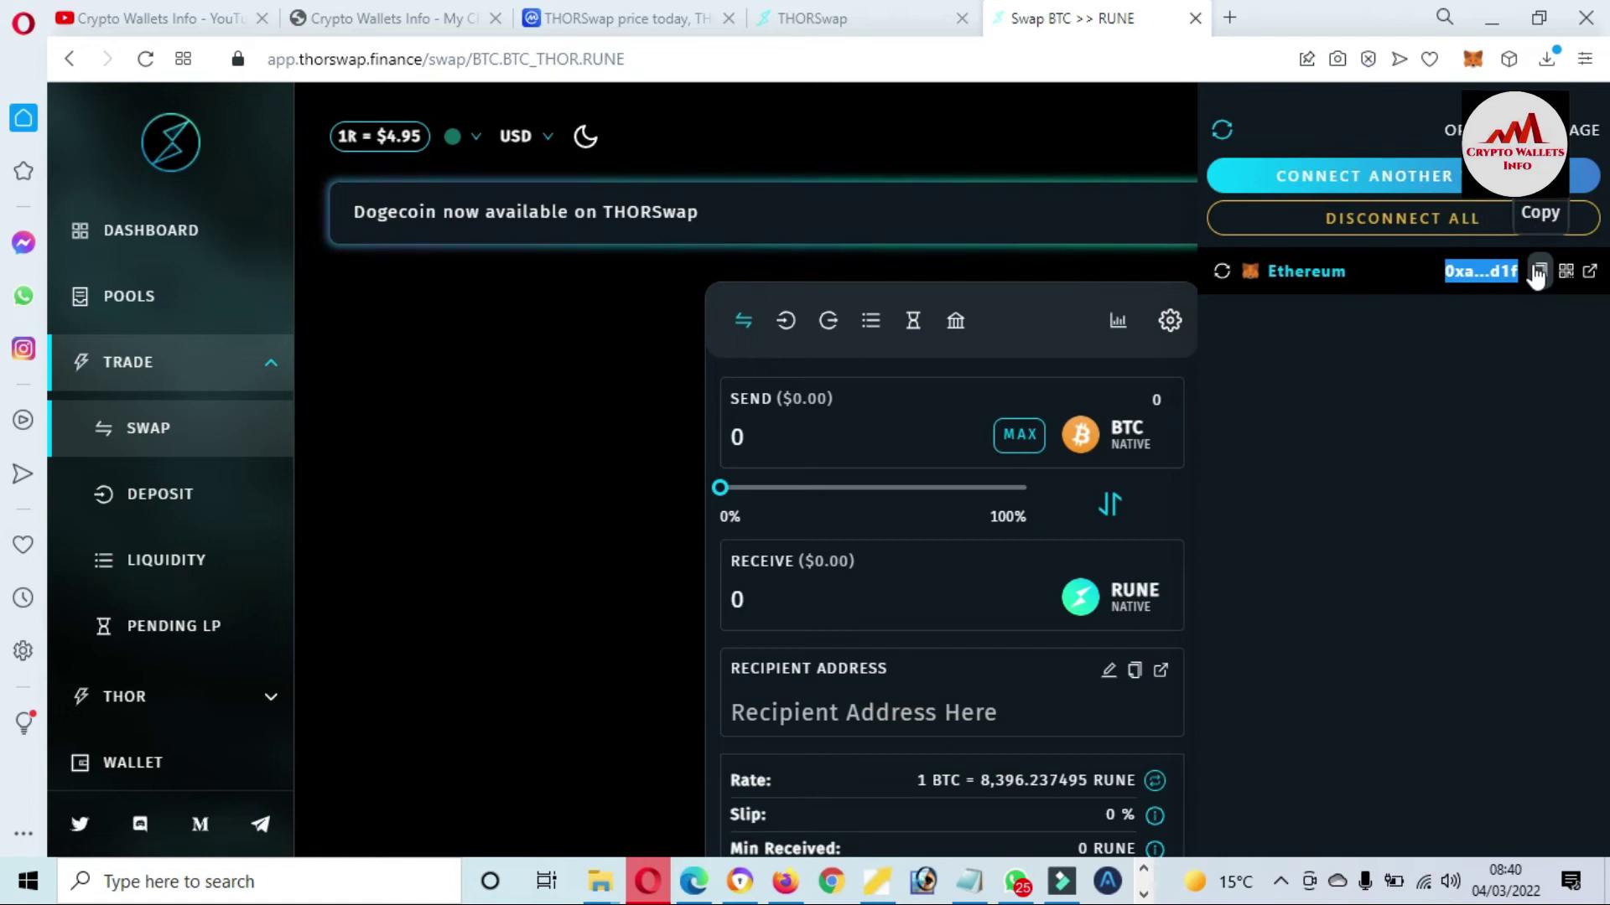
{"action": "left_click", "coordinate": [671, 374]}
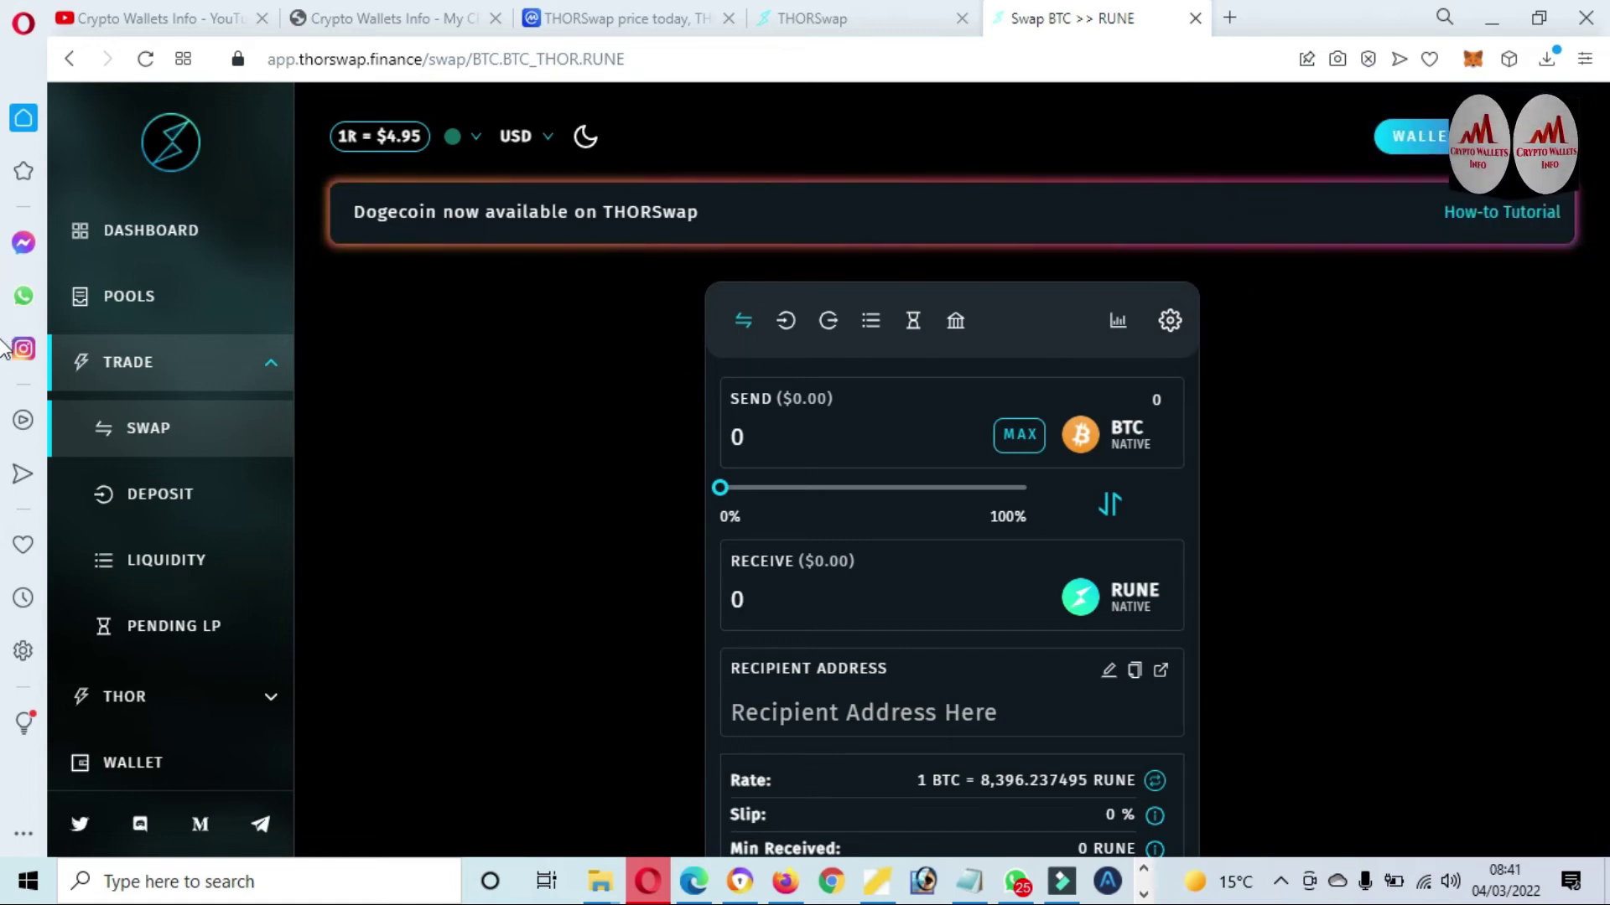
Enter 1 BTC to send and review the 8,368.24 RUNE quote, 0.166% slip and $1.23 fee.
{"action": "scroll", "coordinate": [4, 423], "scroll_direction": "down", "scroll_amount": 1}
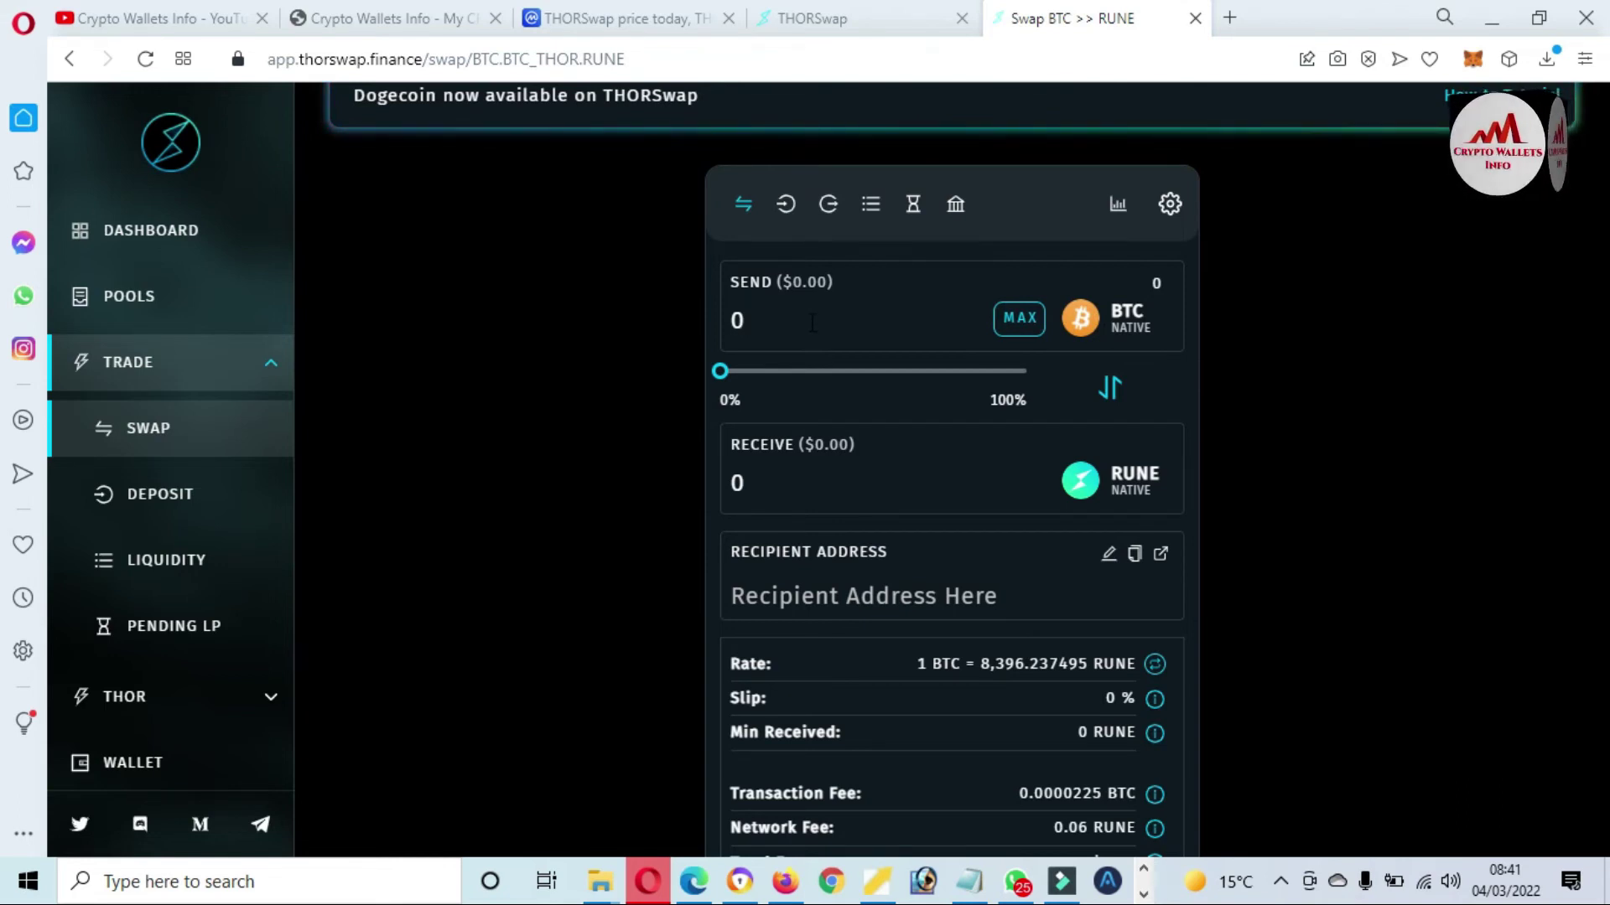
{"action": "type", "text": "1"}
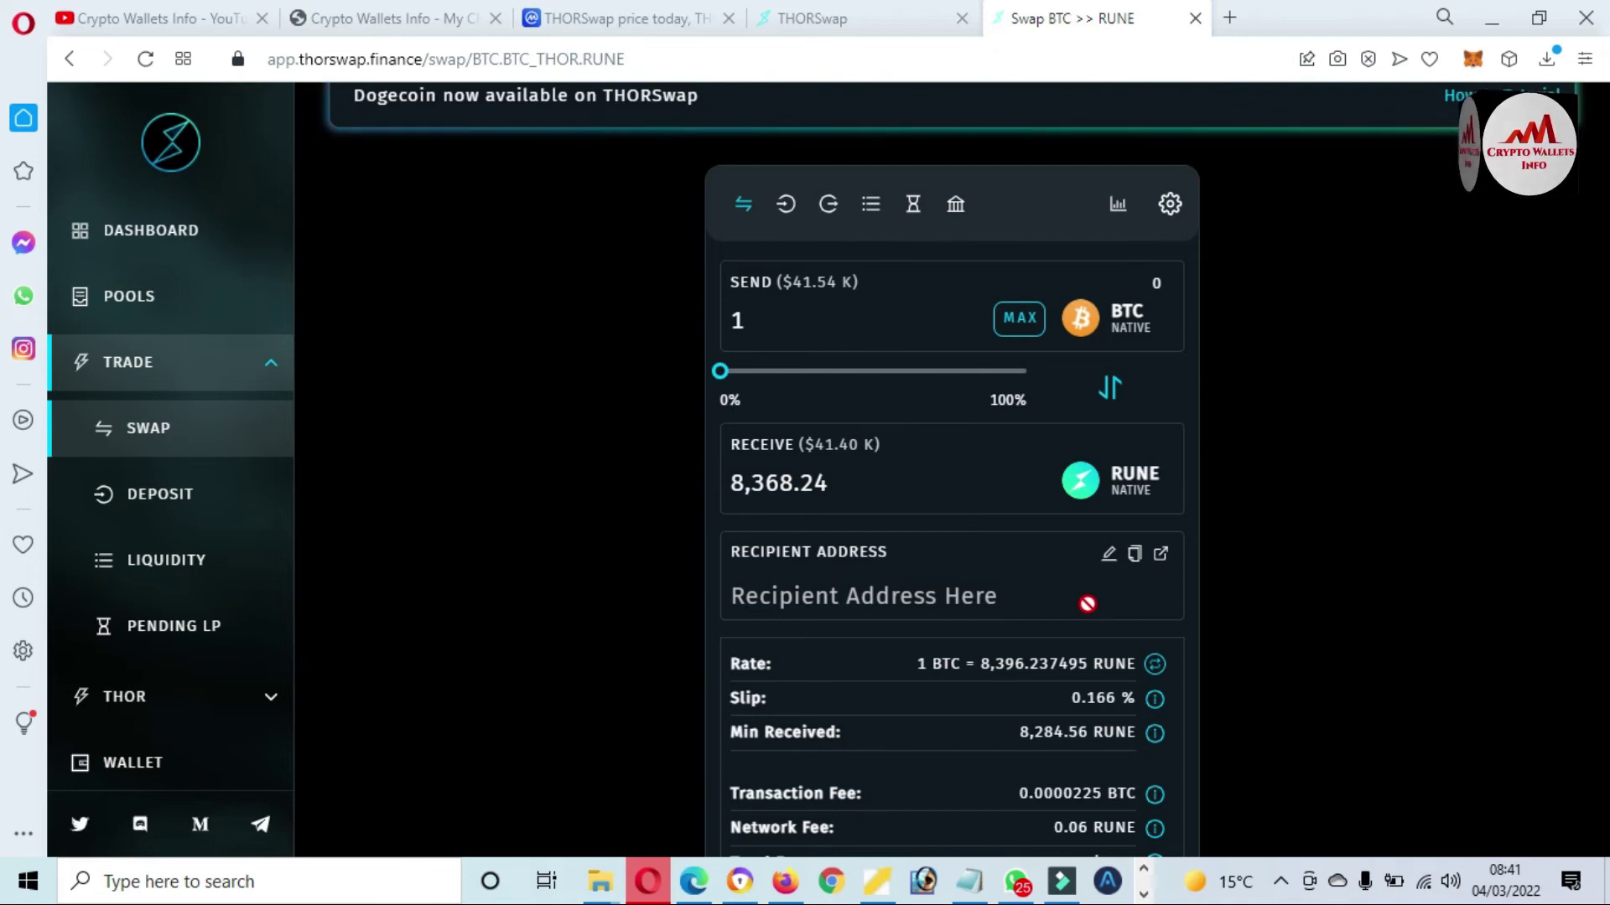
{"action": "scroll", "coordinate": [1087, 604], "scroll_direction": "down", "scroll_amount": 2}
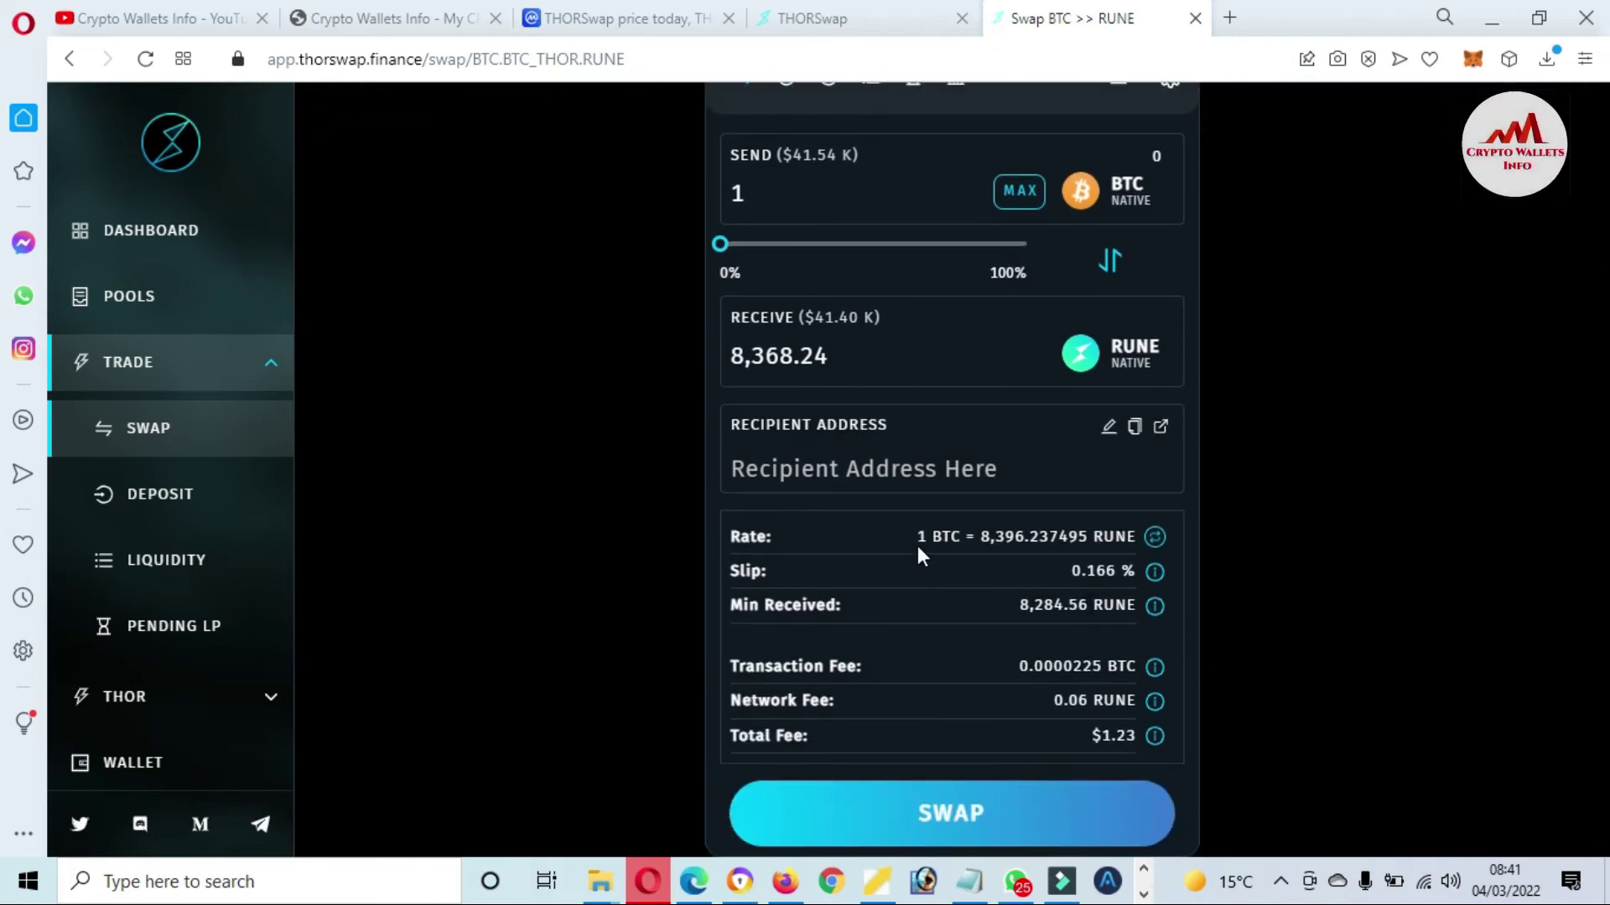
{"action": "left_click_drag", "start_coordinate": [915, 540], "coordinate": [1048, 541]}
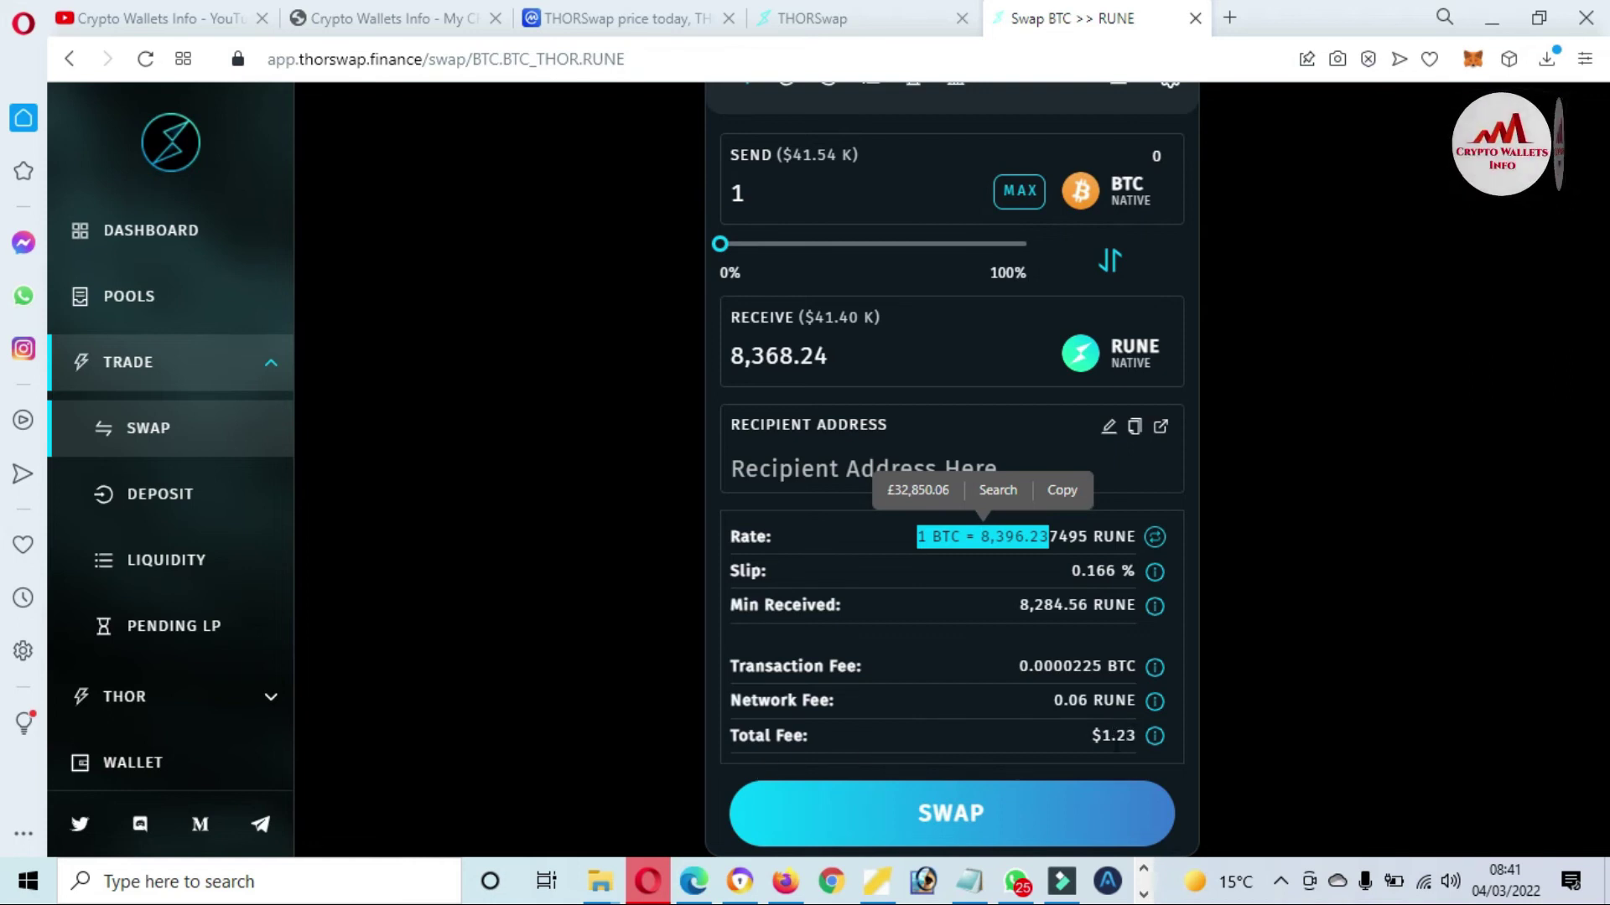
{"action": "left_click", "coordinate": [1278, 531]}
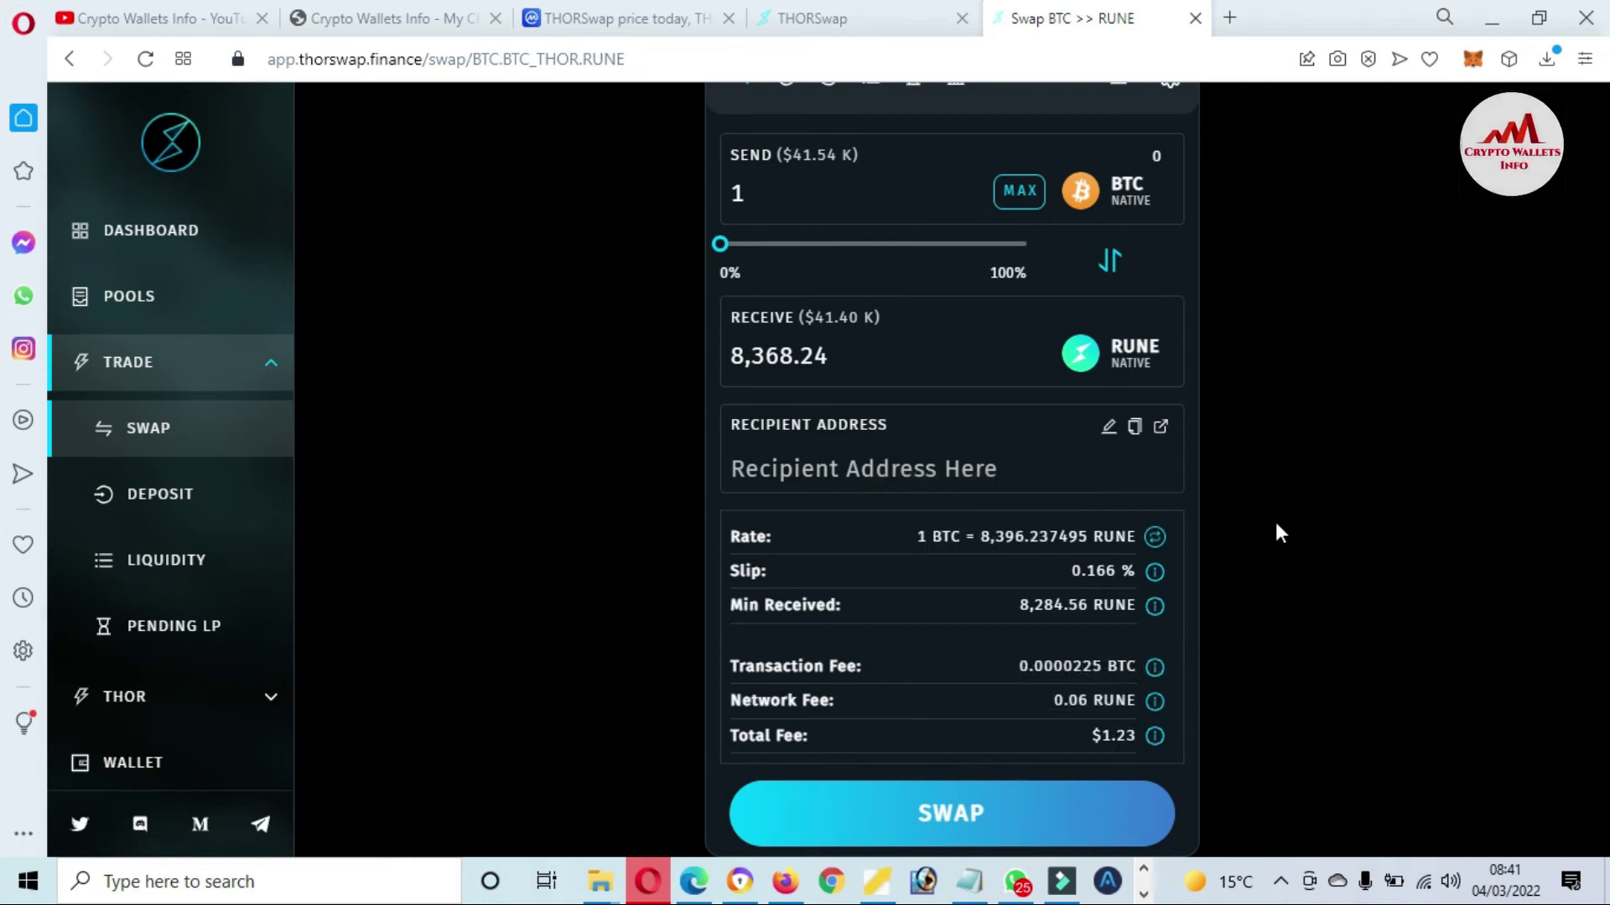
Attempt the 1 BTC to RUNE swap with no wallet connected, then select and clear the page text.
{"action": "left_click", "coordinate": [975, 825]}
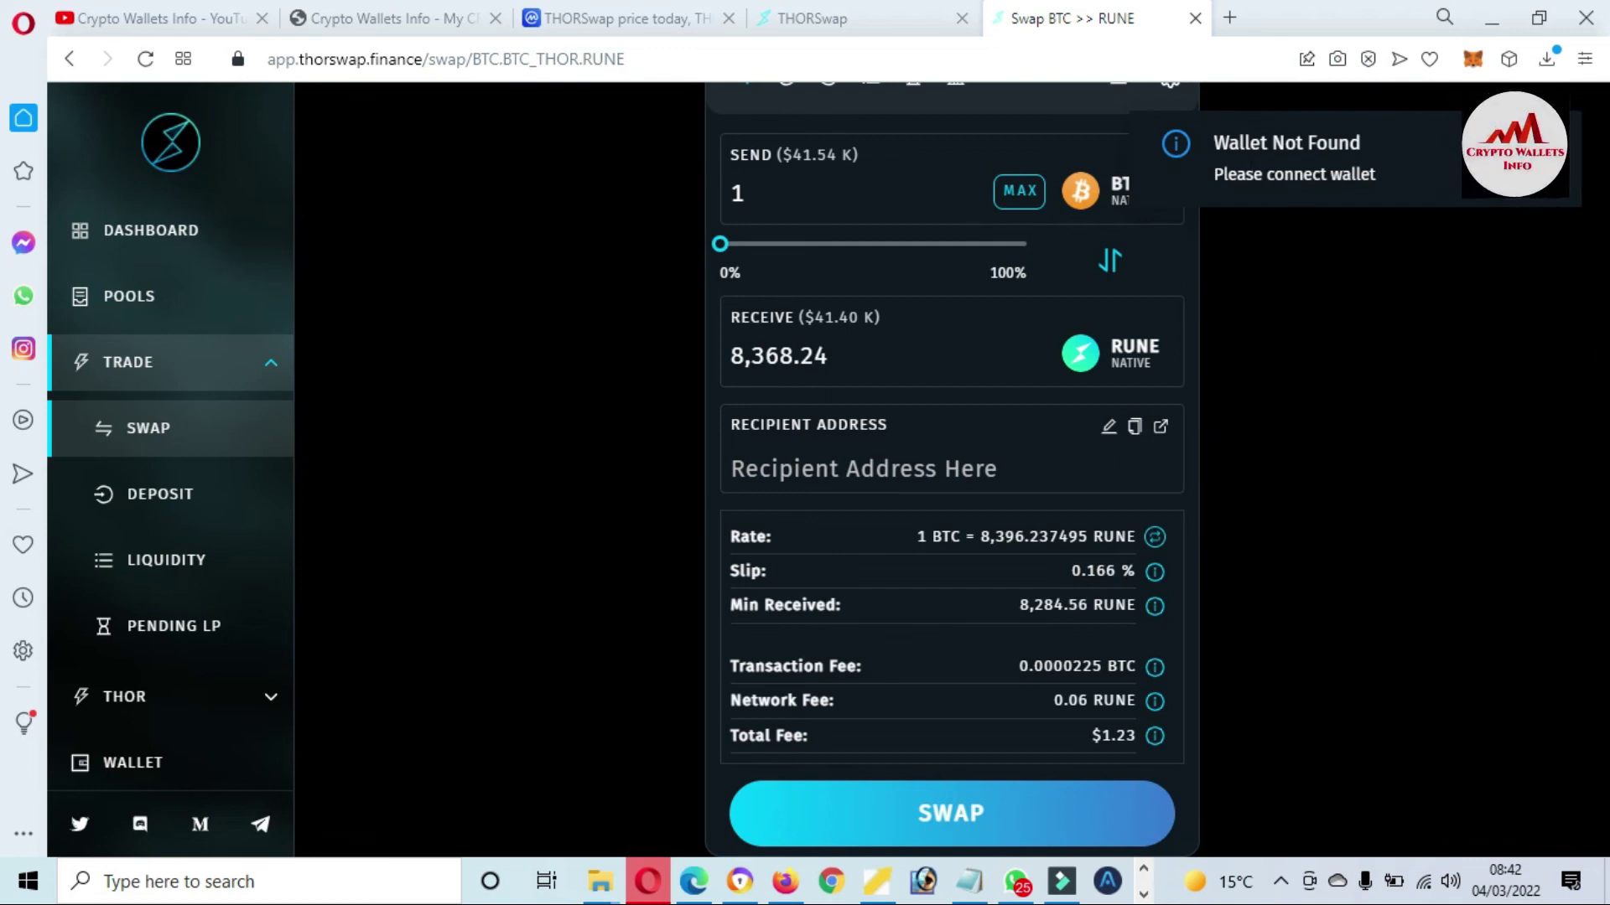
{"action": "key", "text": "ctrl+a"}
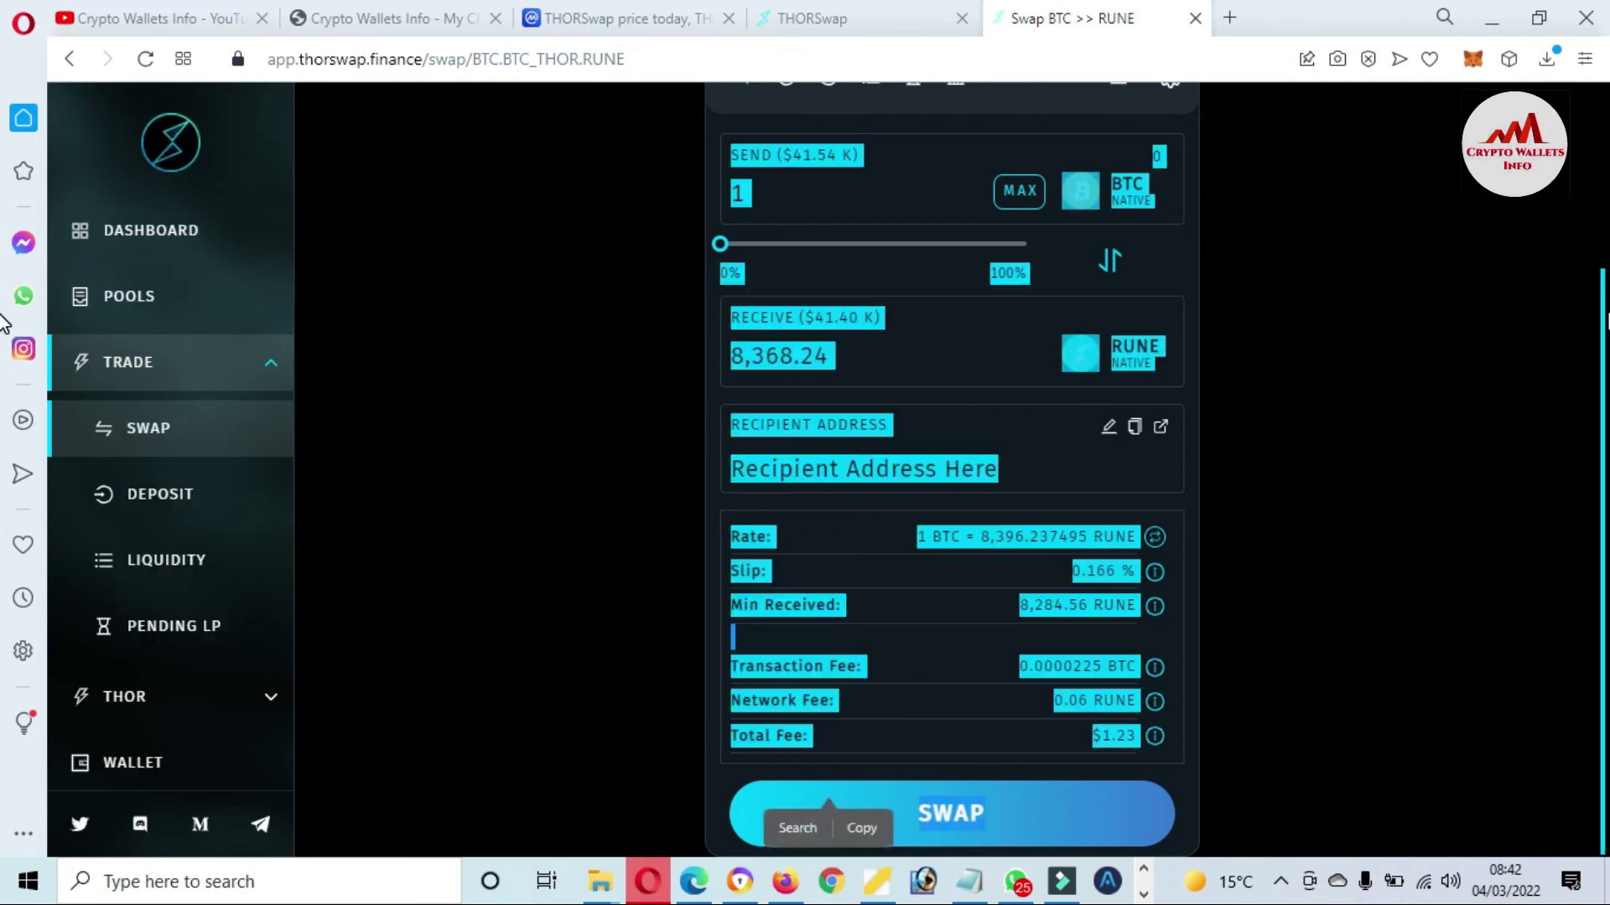
{"action": "left_click", "coordinate": [1394, 409]}
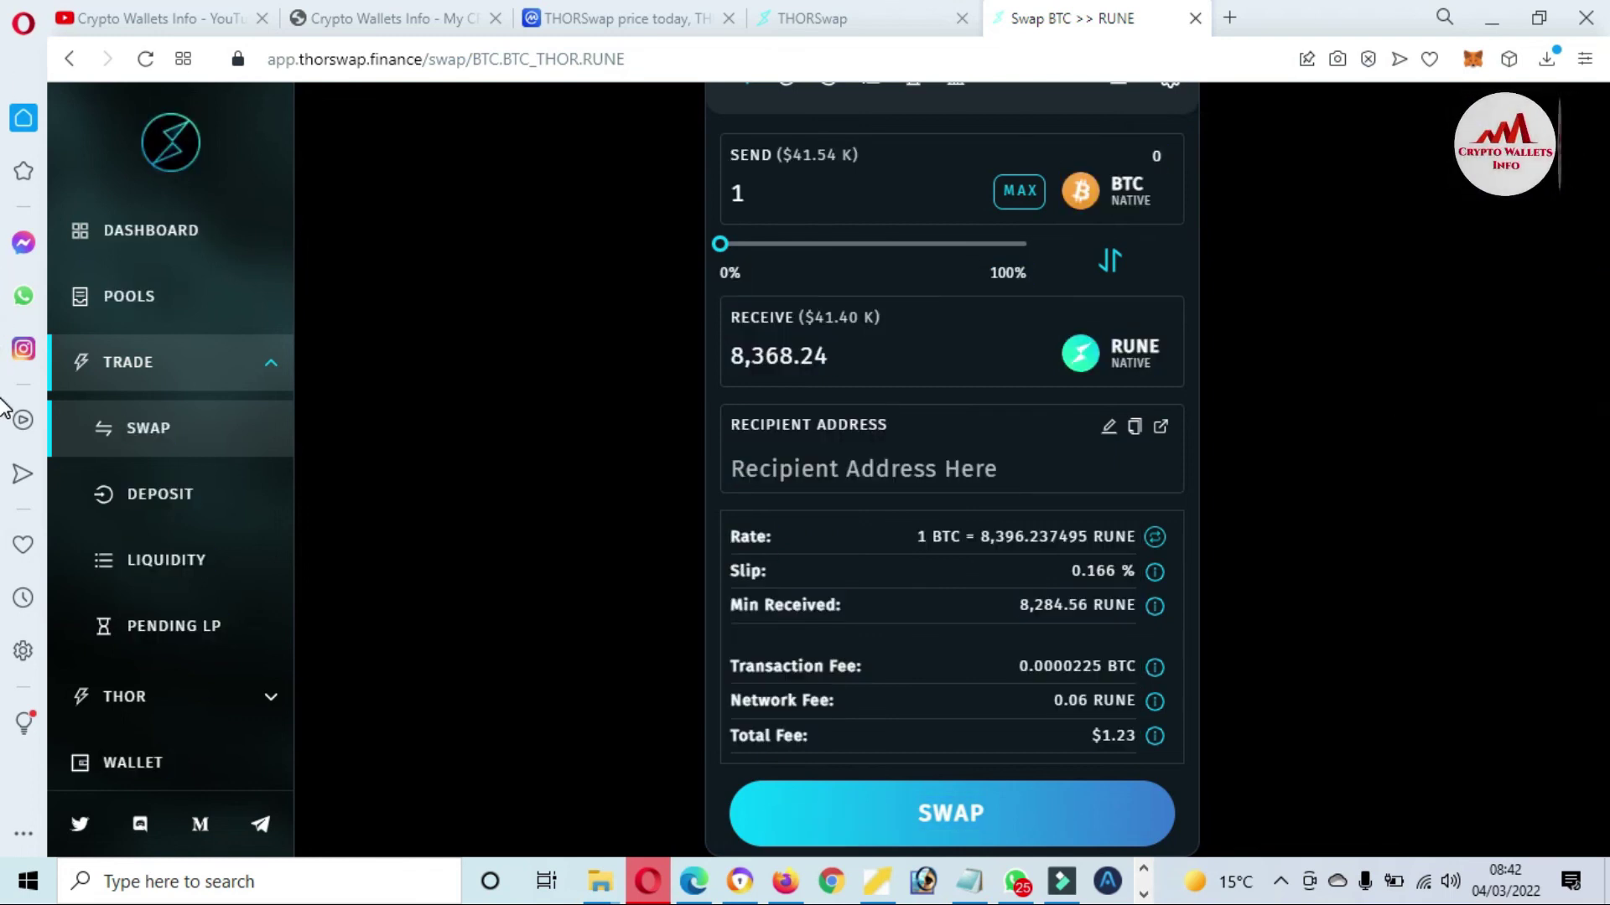
Clear a repeated select-all of the page, expand the THOR sidebar section, and switch to the Crypto Wallets Info YouTube tab.
{"action": "key", "text": "ctrl+a"}
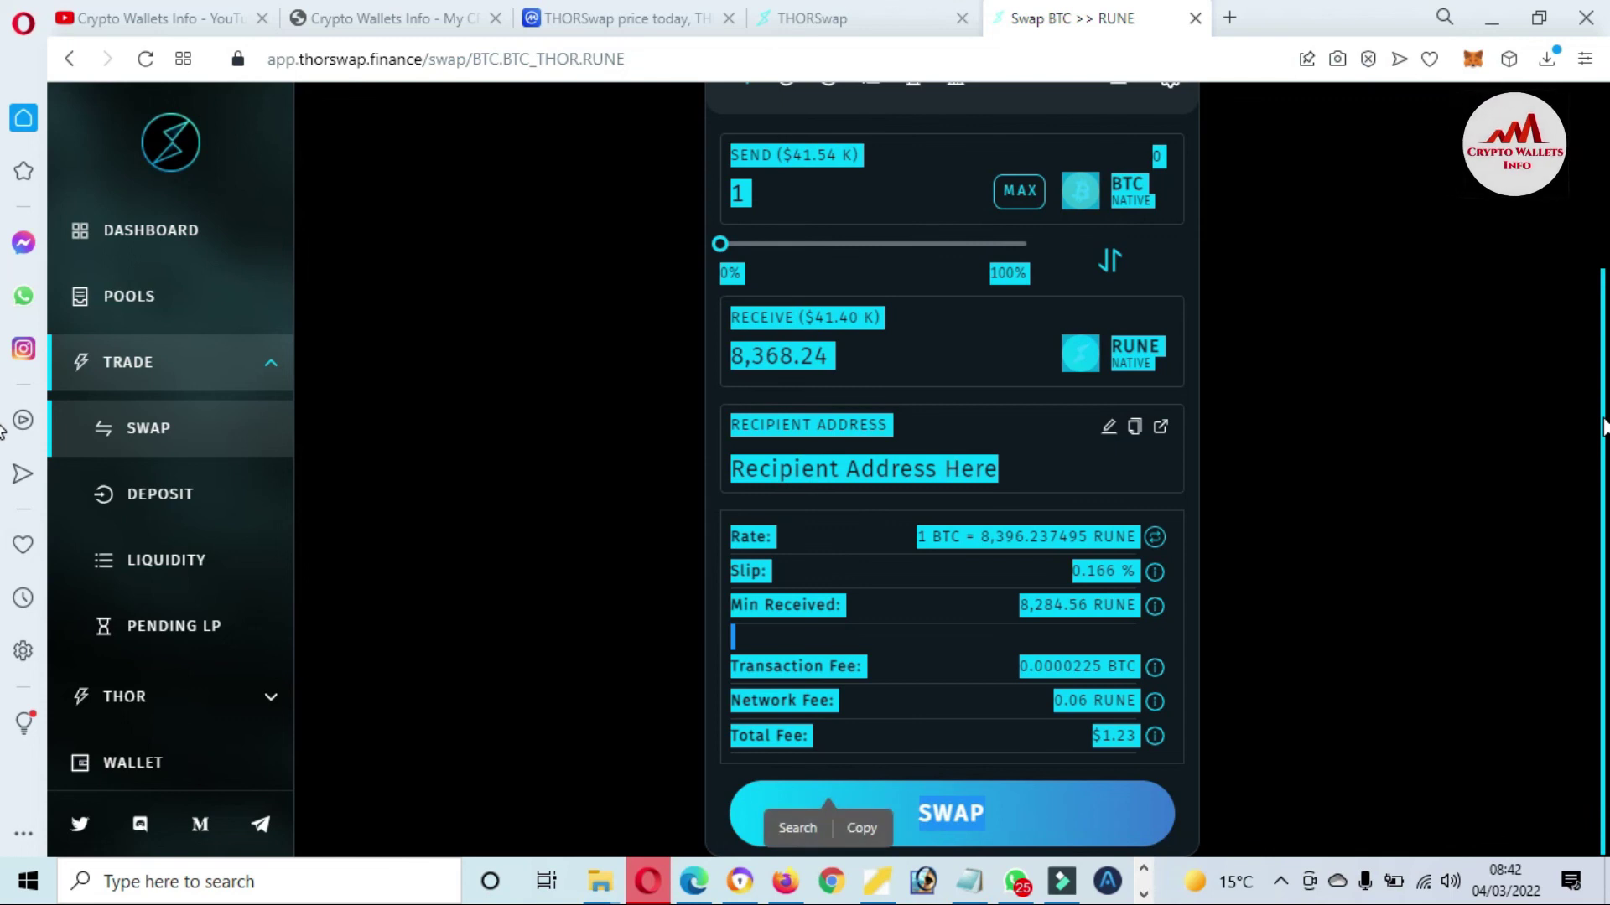
{"action": "key", "text": "Home"}
{"action": "key", "text": "ctrl+a"}
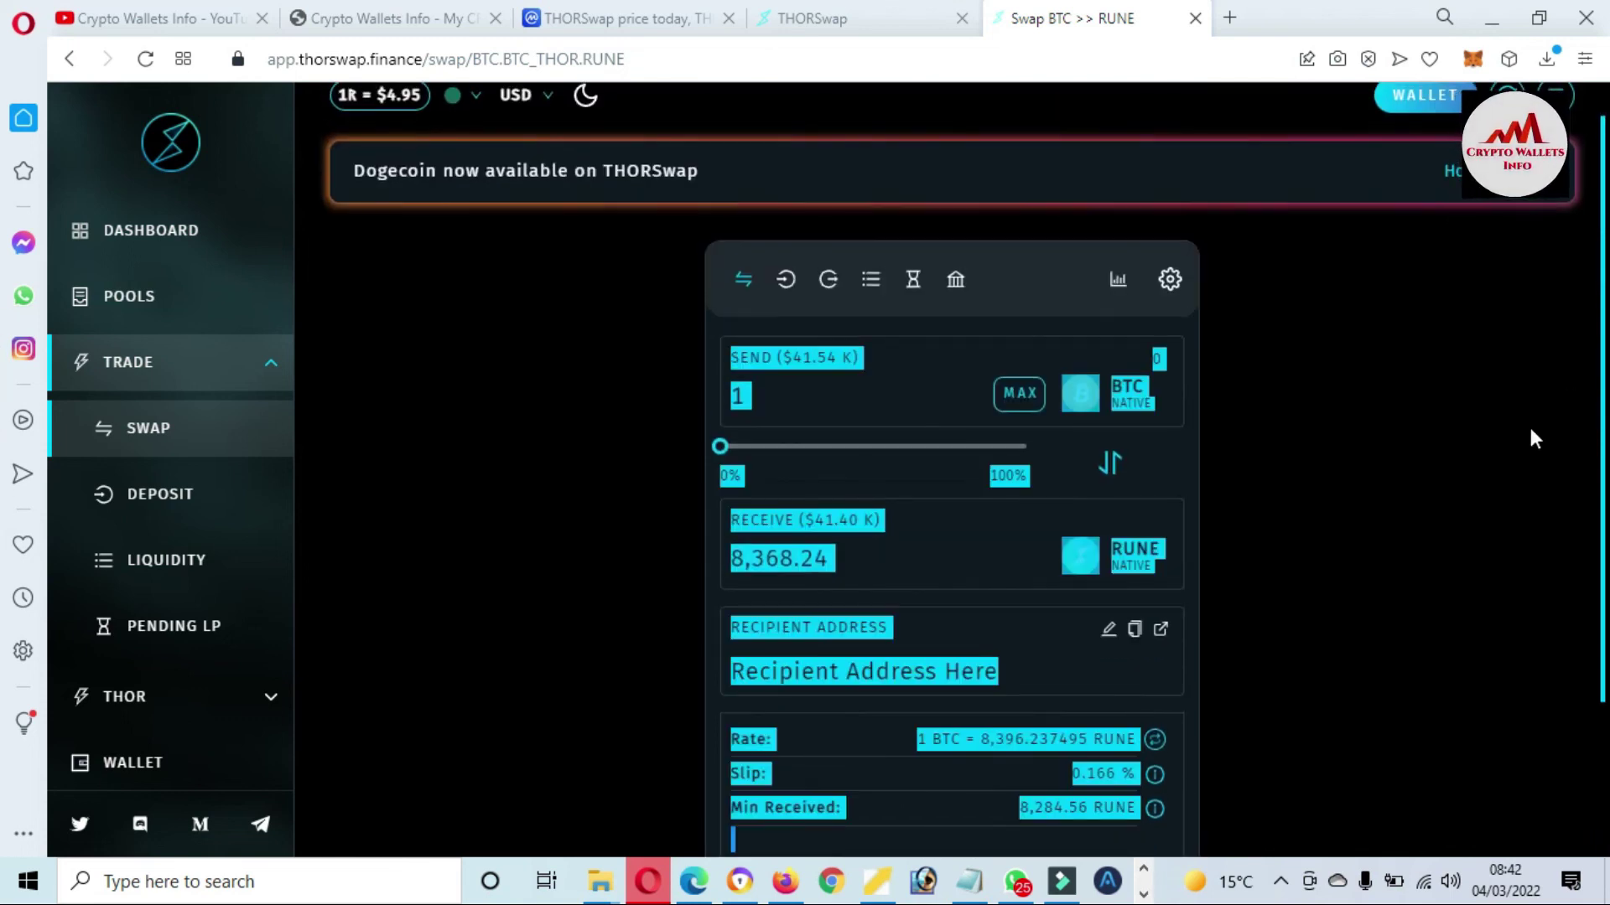
{"action": "left_click", "coordinate": [1520, 457]}
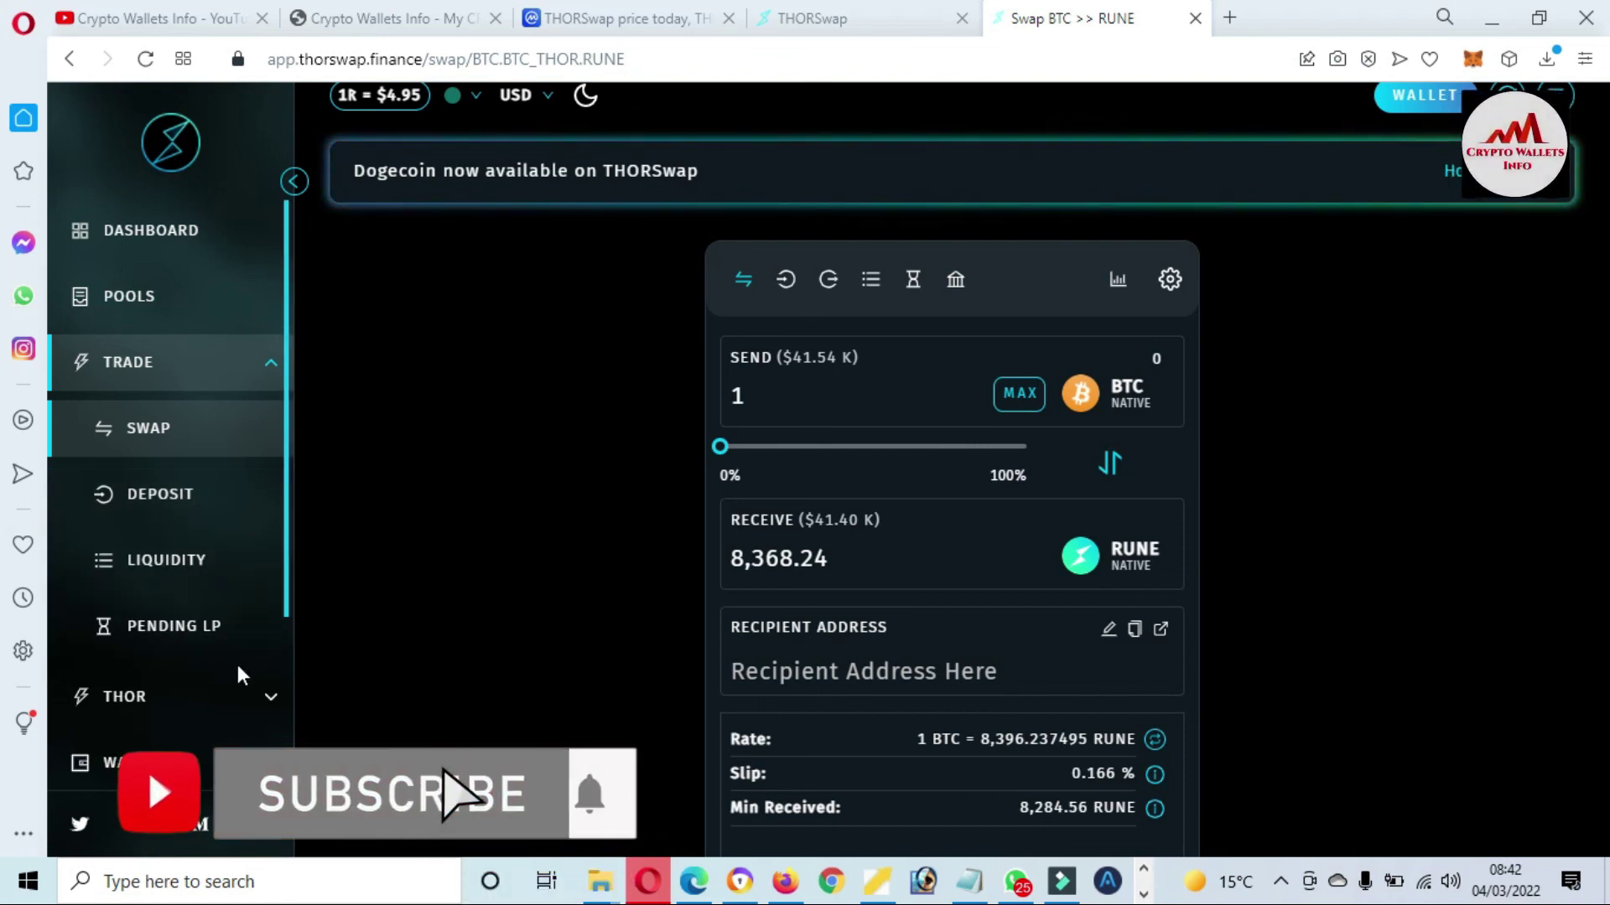
{"action": "left_click", "coordinate": [267, 708]}
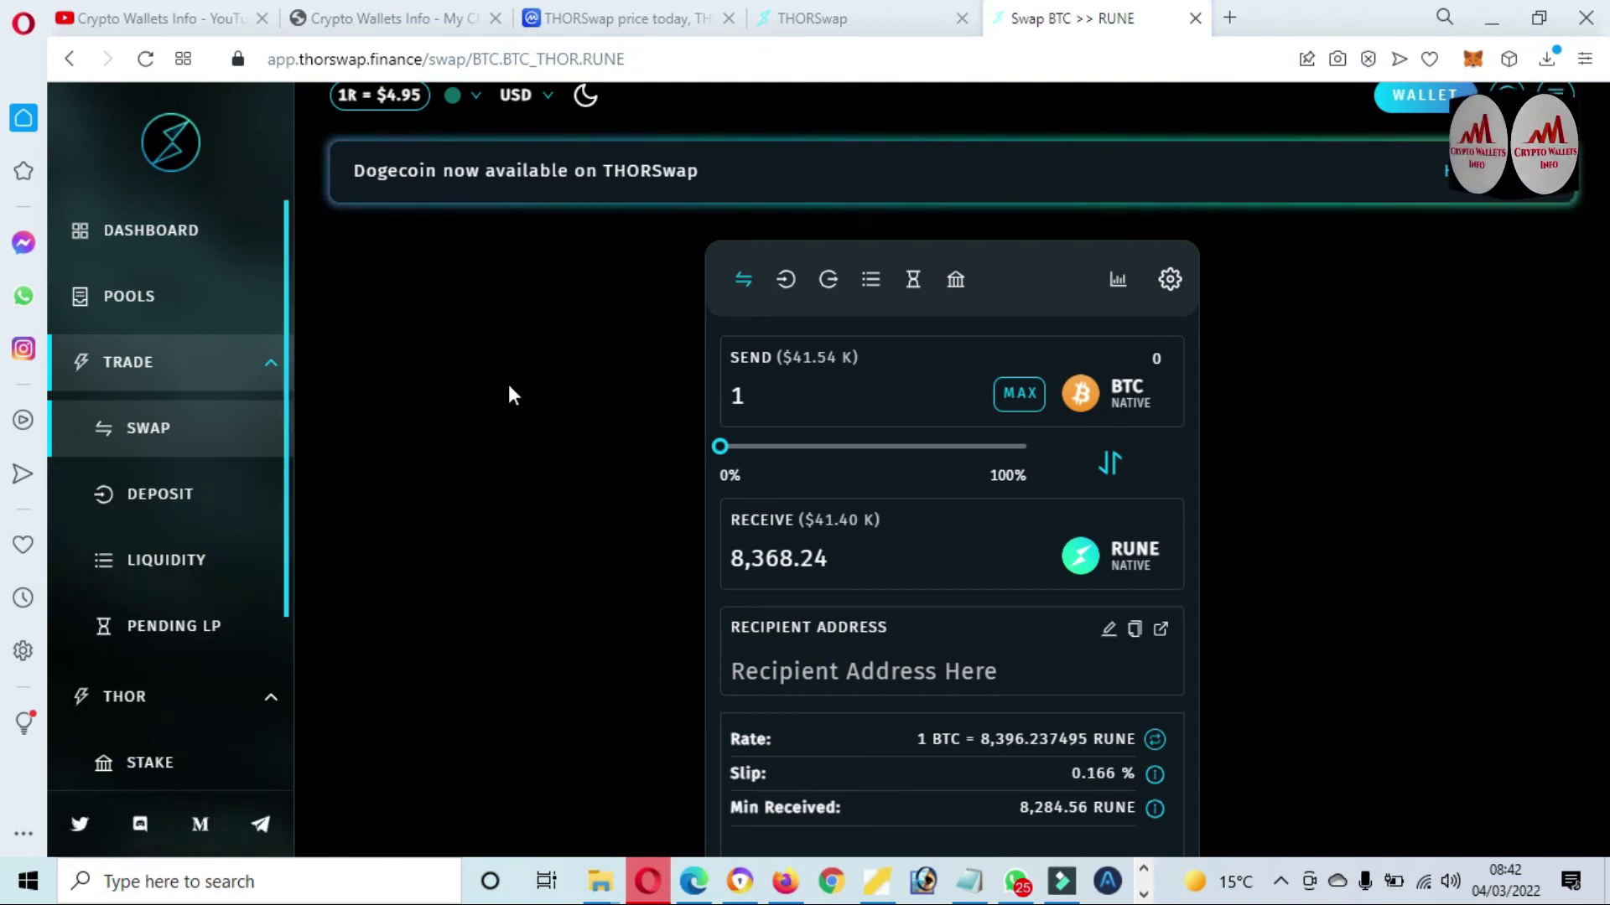
{"action": "left_click", "coordinate": [135, 12]}
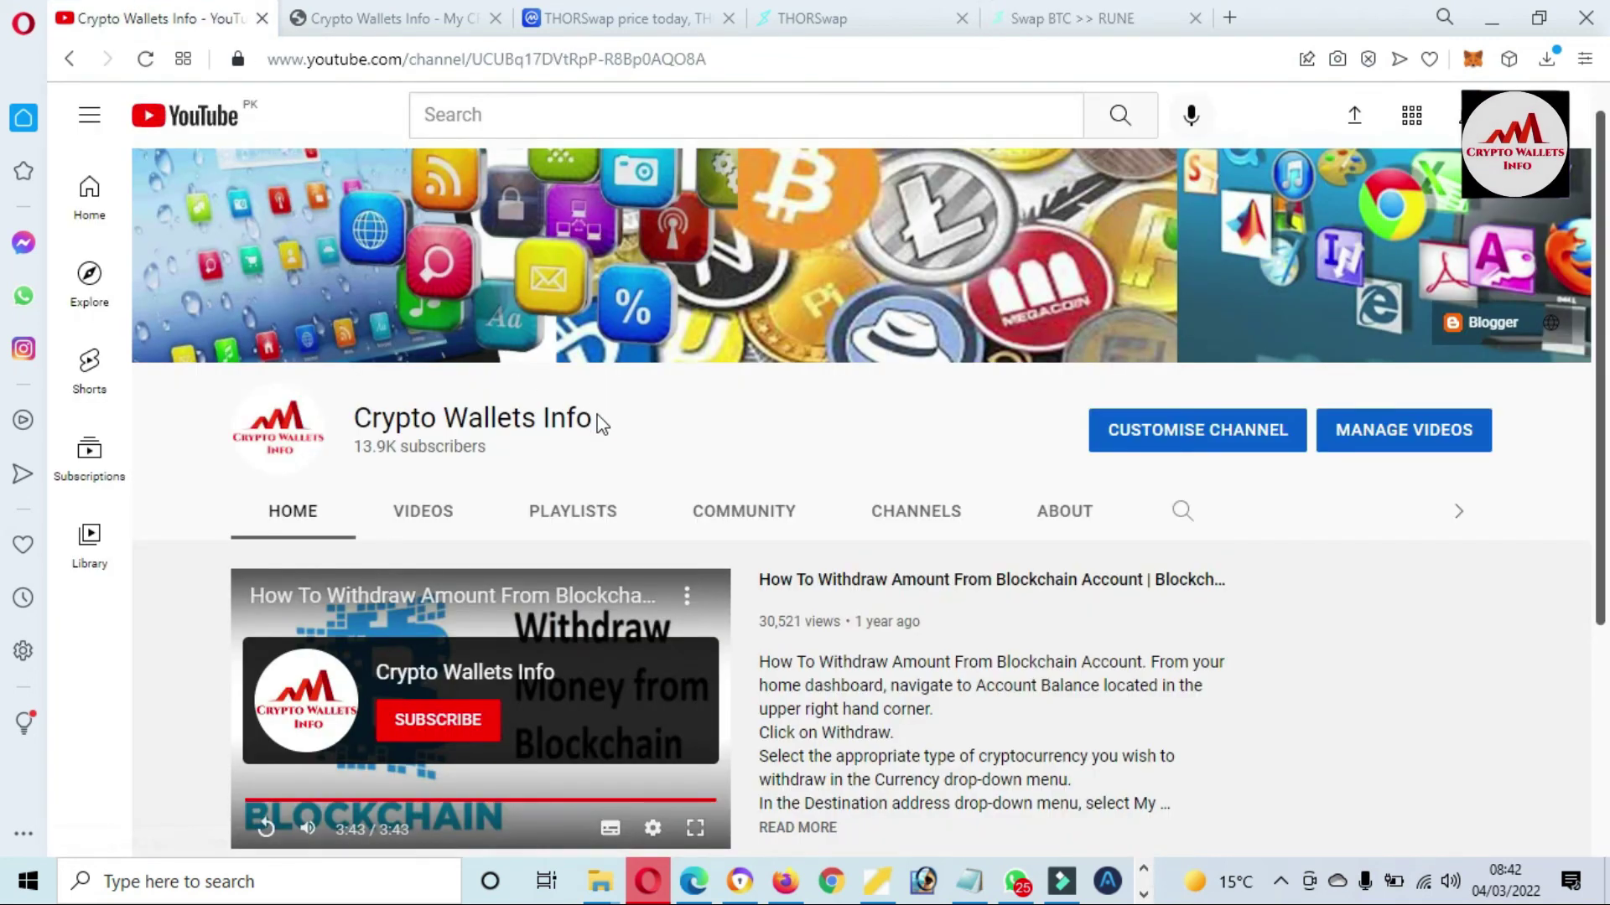
Highlight the Crypto Wallets Info channel name, move to the cryptowalletsinfo.com tab, and reveal the hidden tray icons.
{"action": "left_click_drag", "start_coordinate": [601, 423], "coordinate": [351, 443]}
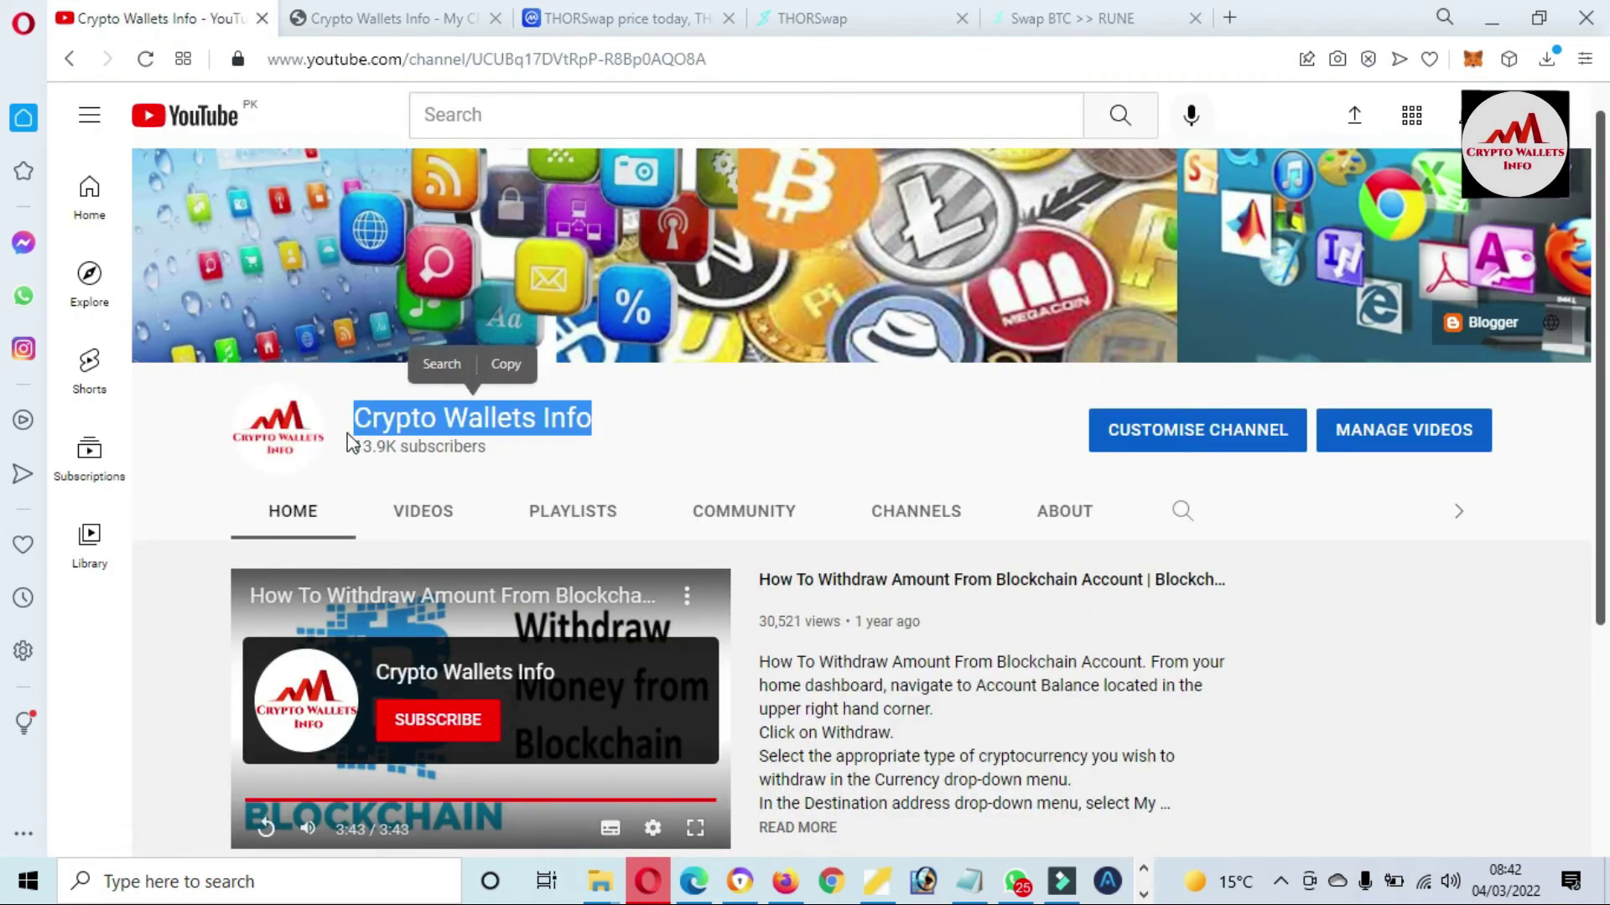
{"action": "left_click", "coordinate": [382, 12]}
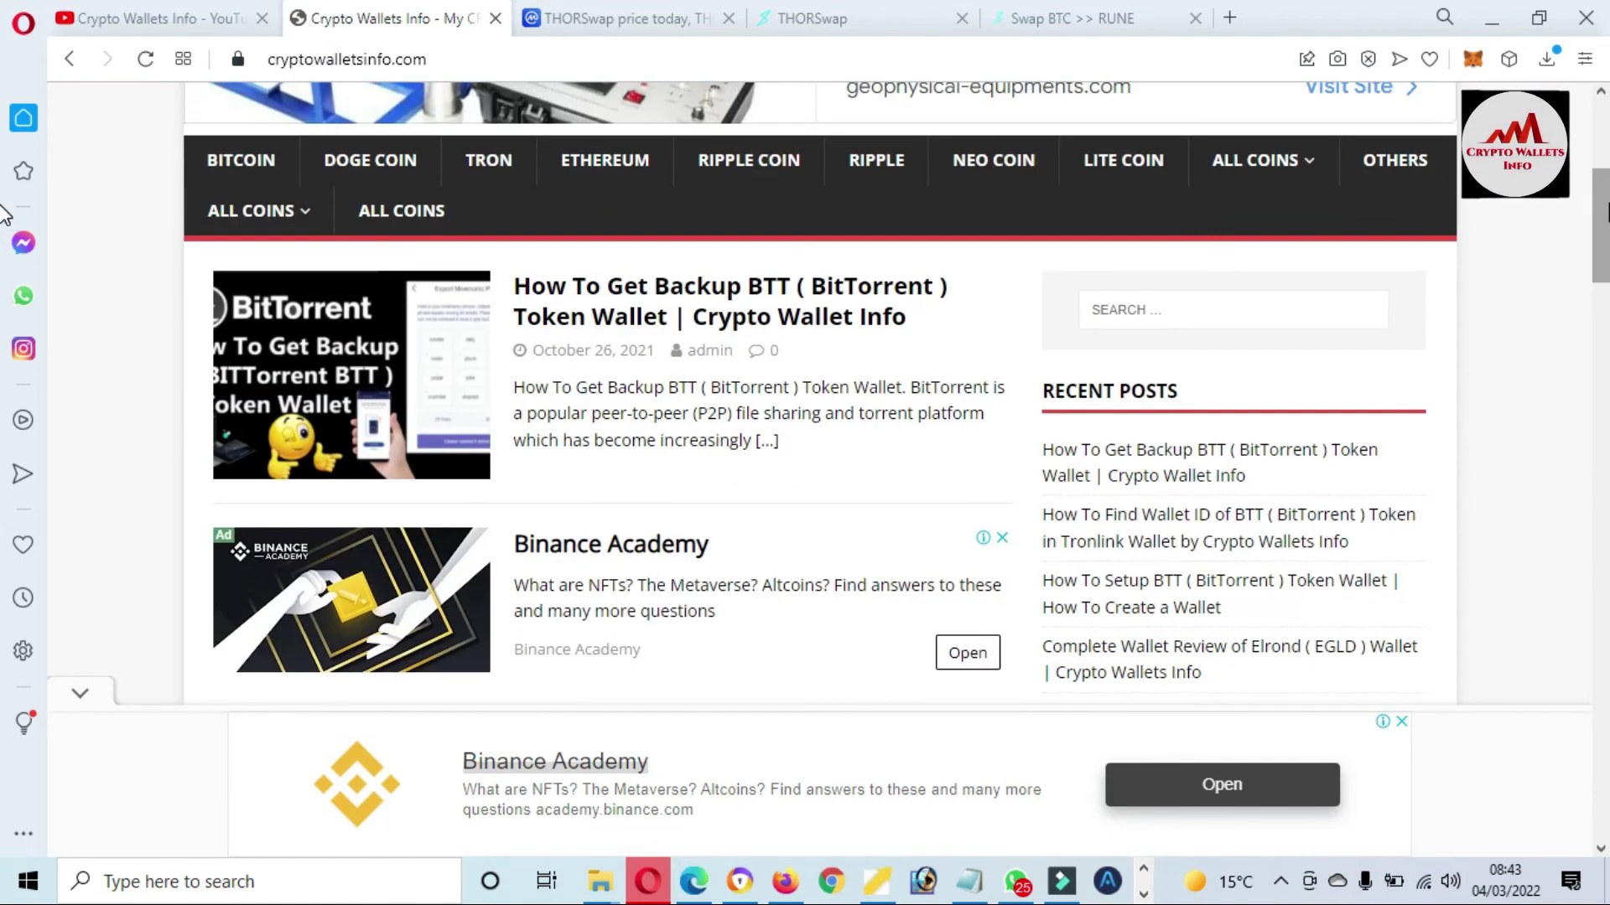
{"action": "left_click", "coordinate": [1281, 885]}
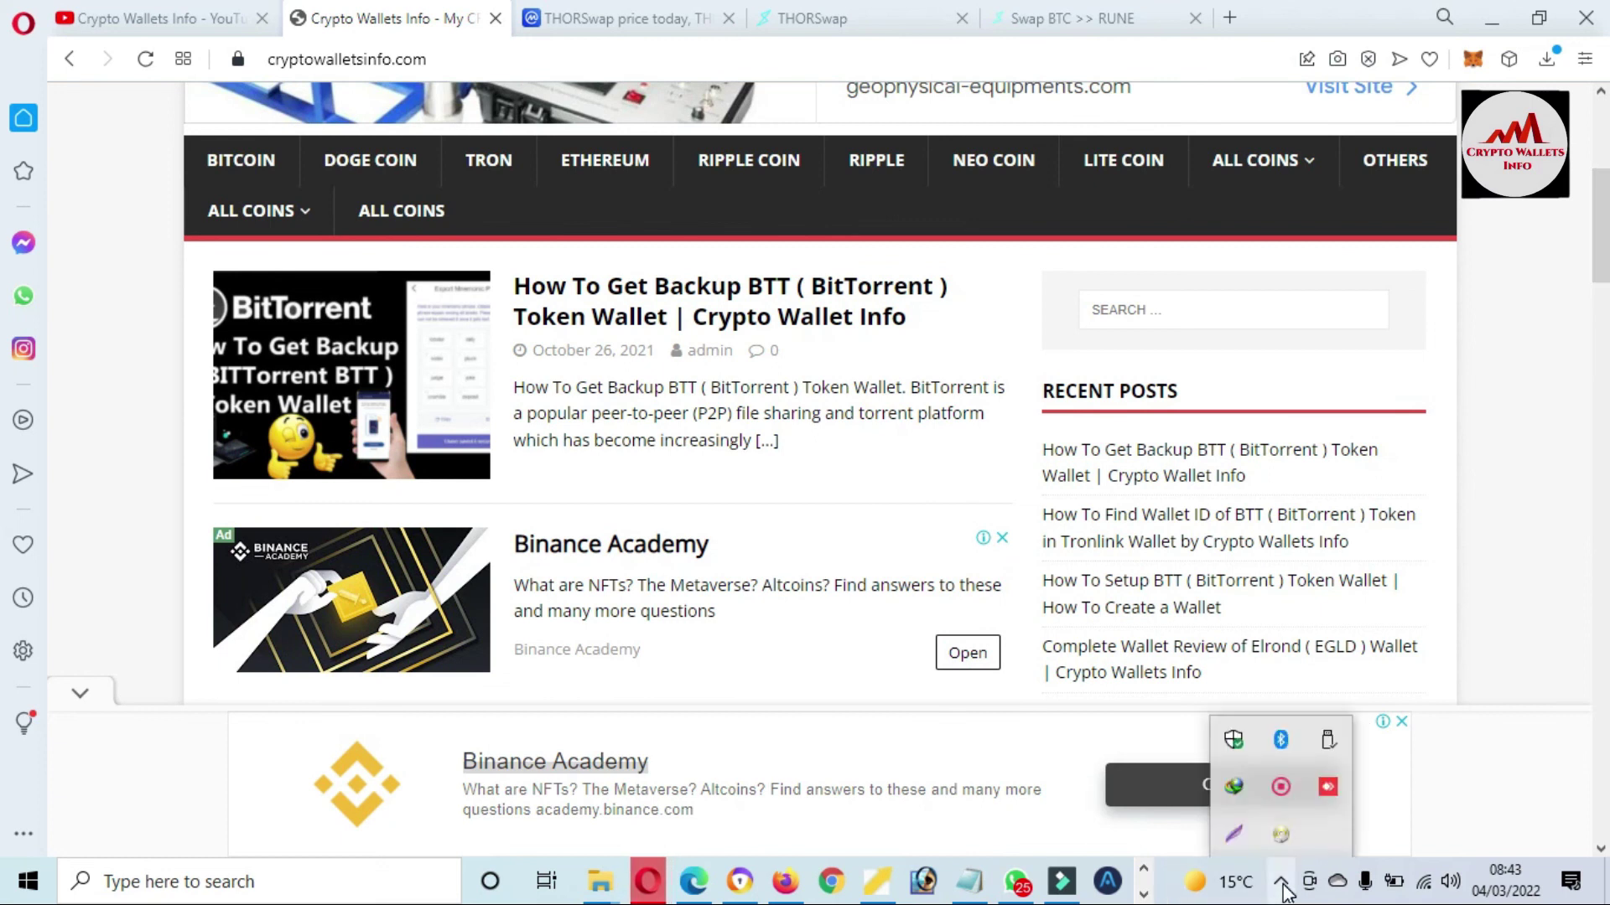